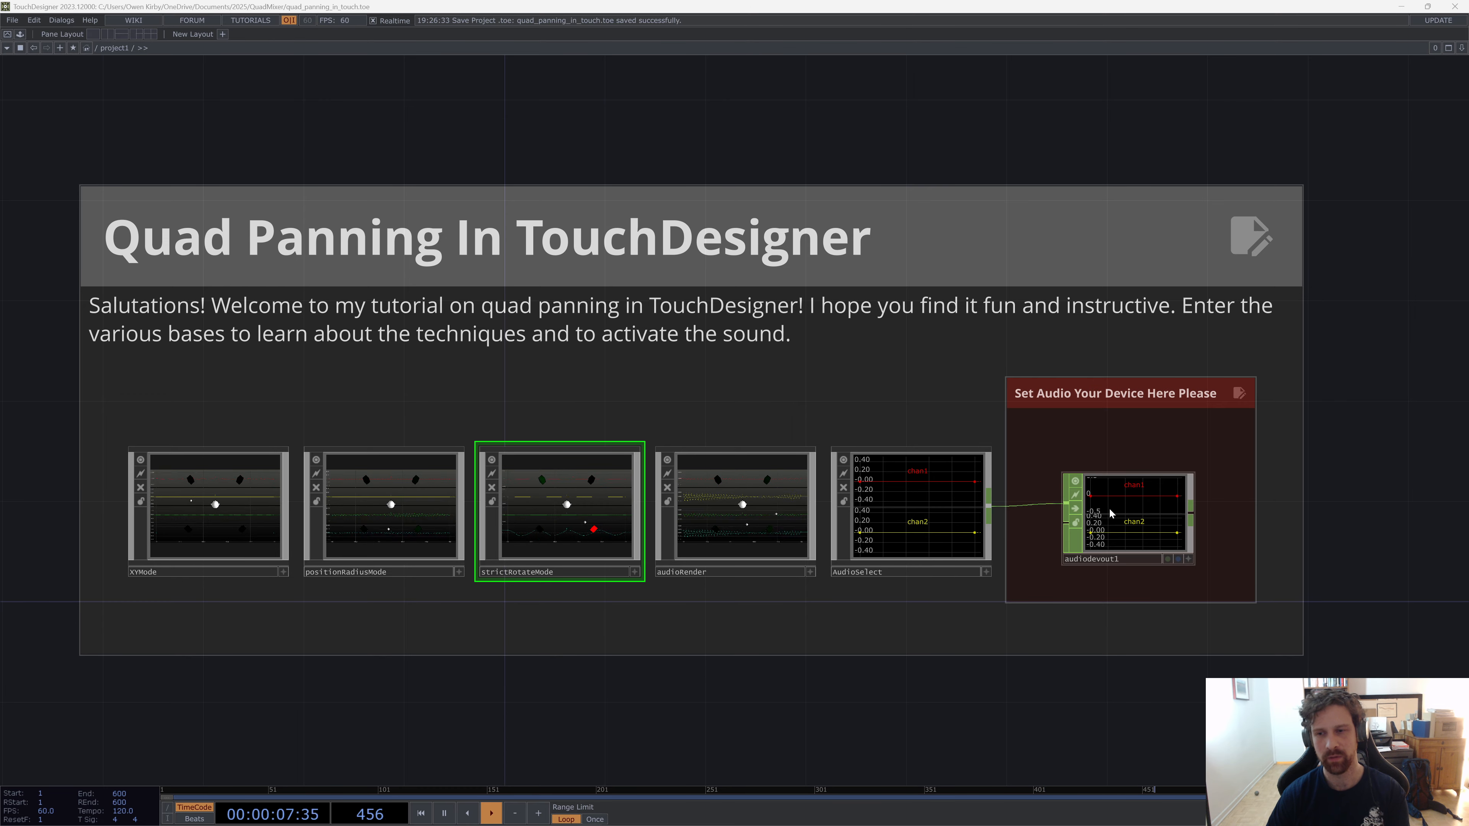
# Enable the Back Left and Back Right channels of Output 1 on the audiodevout1 operator.
pyautogui.moveTo(1121, 687); pyautogui.dragTo(1053, 682)
pyautogui.click(1067, 529)
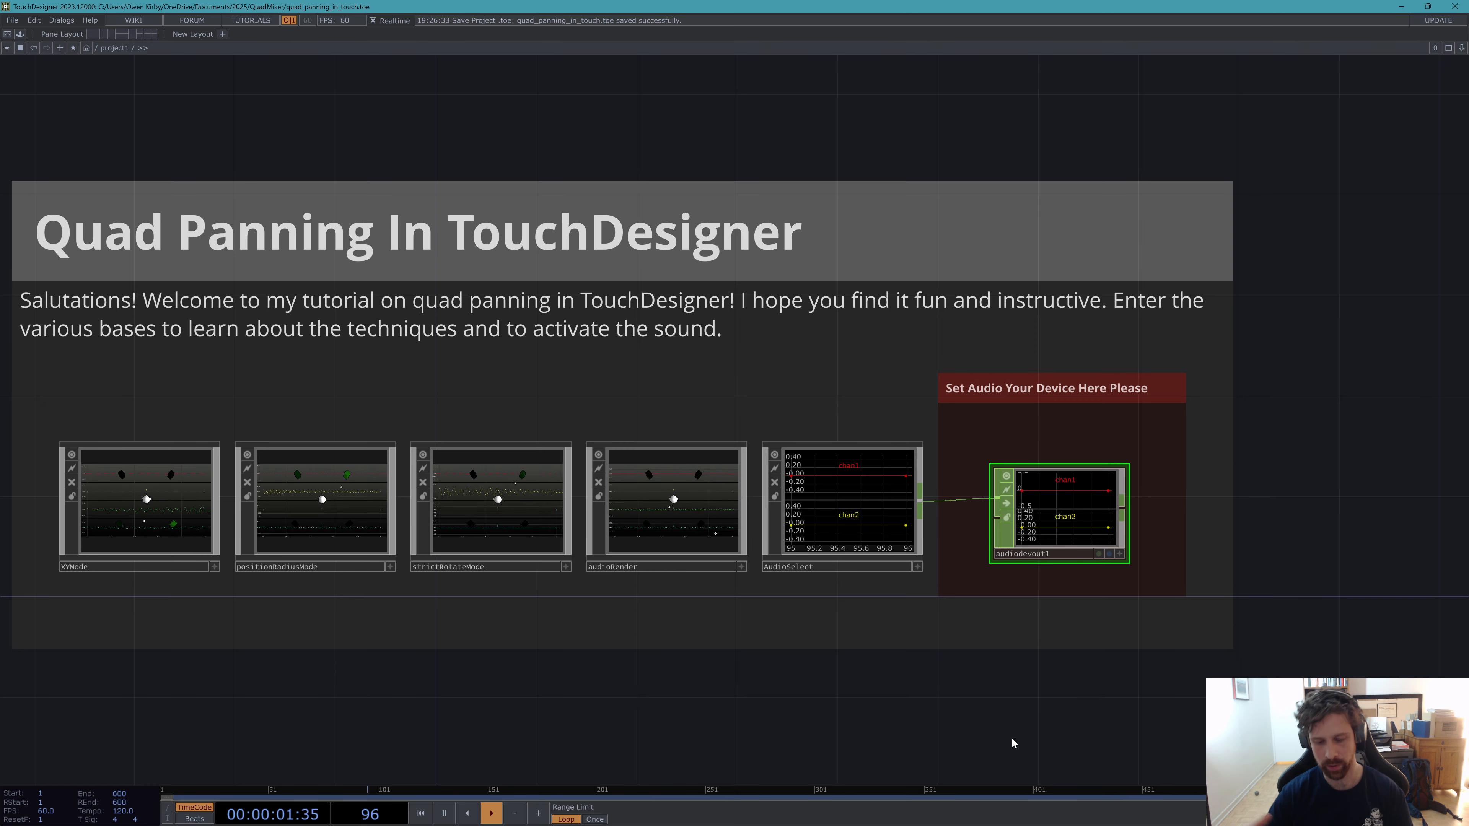
pyautogui.press('p')
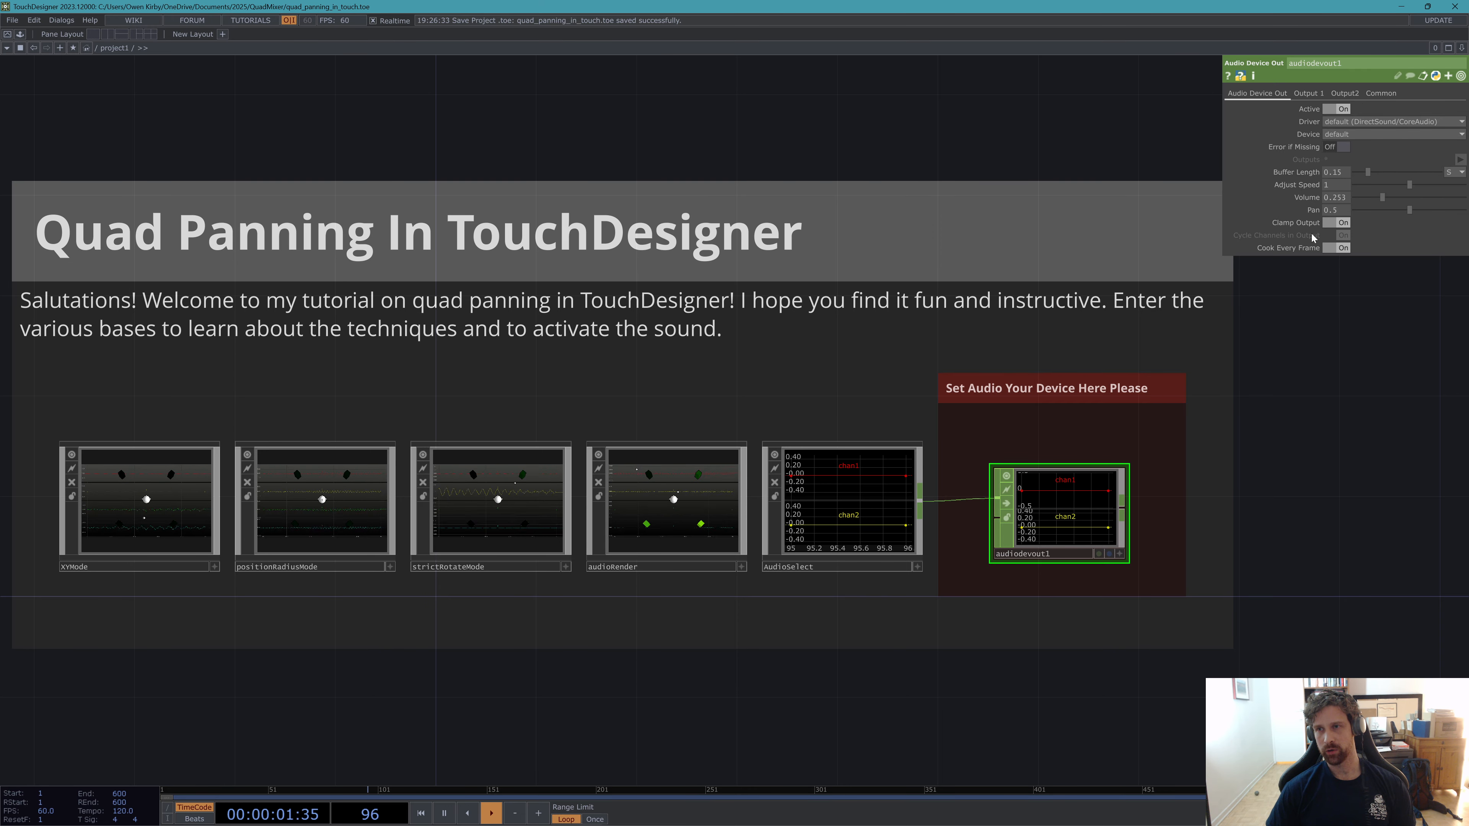
pyautogui.click(1308, 94)
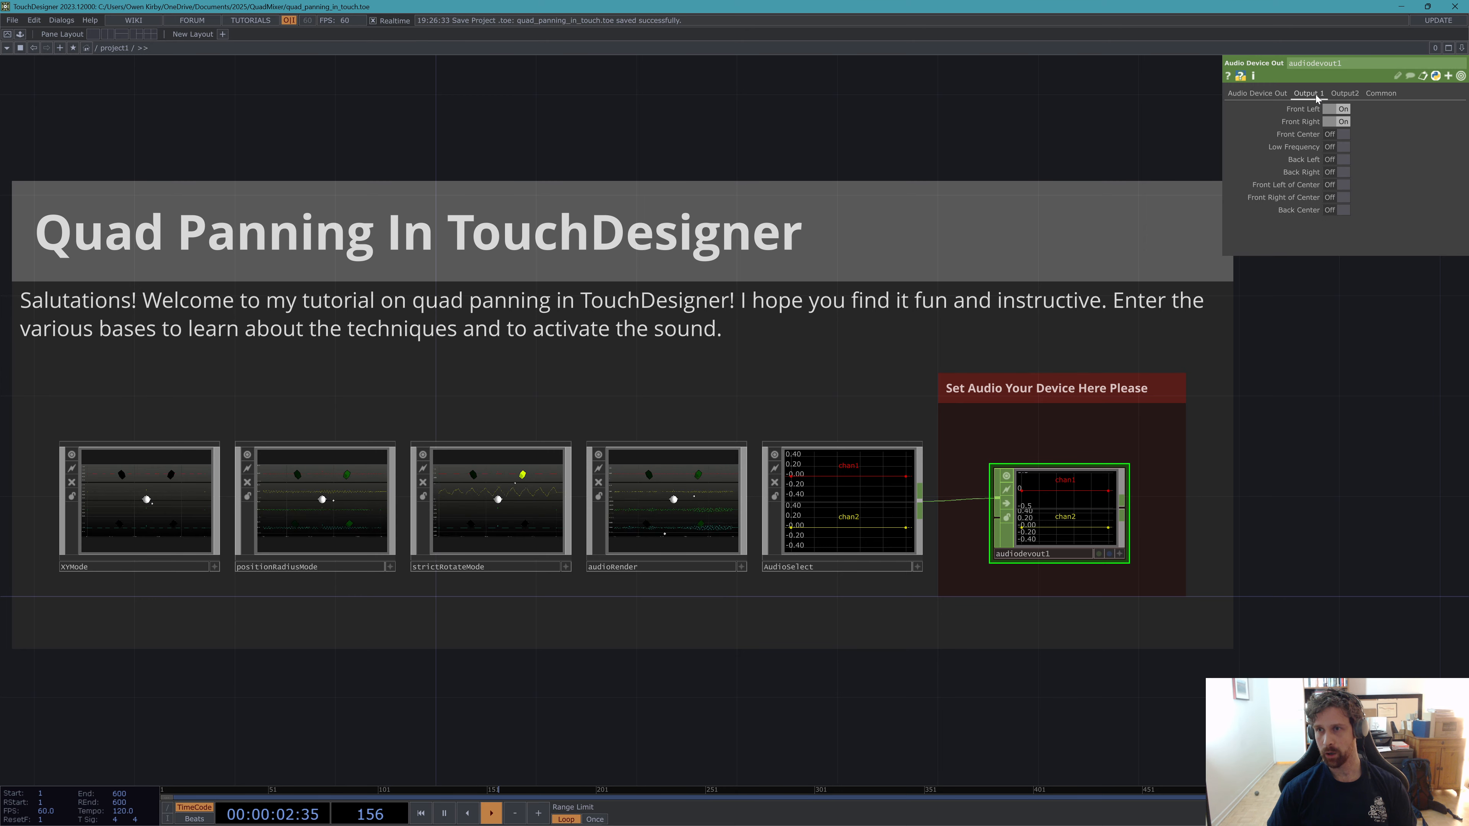
pyautogui.click(1336, 160)
pyautogui.click(1338, 172)
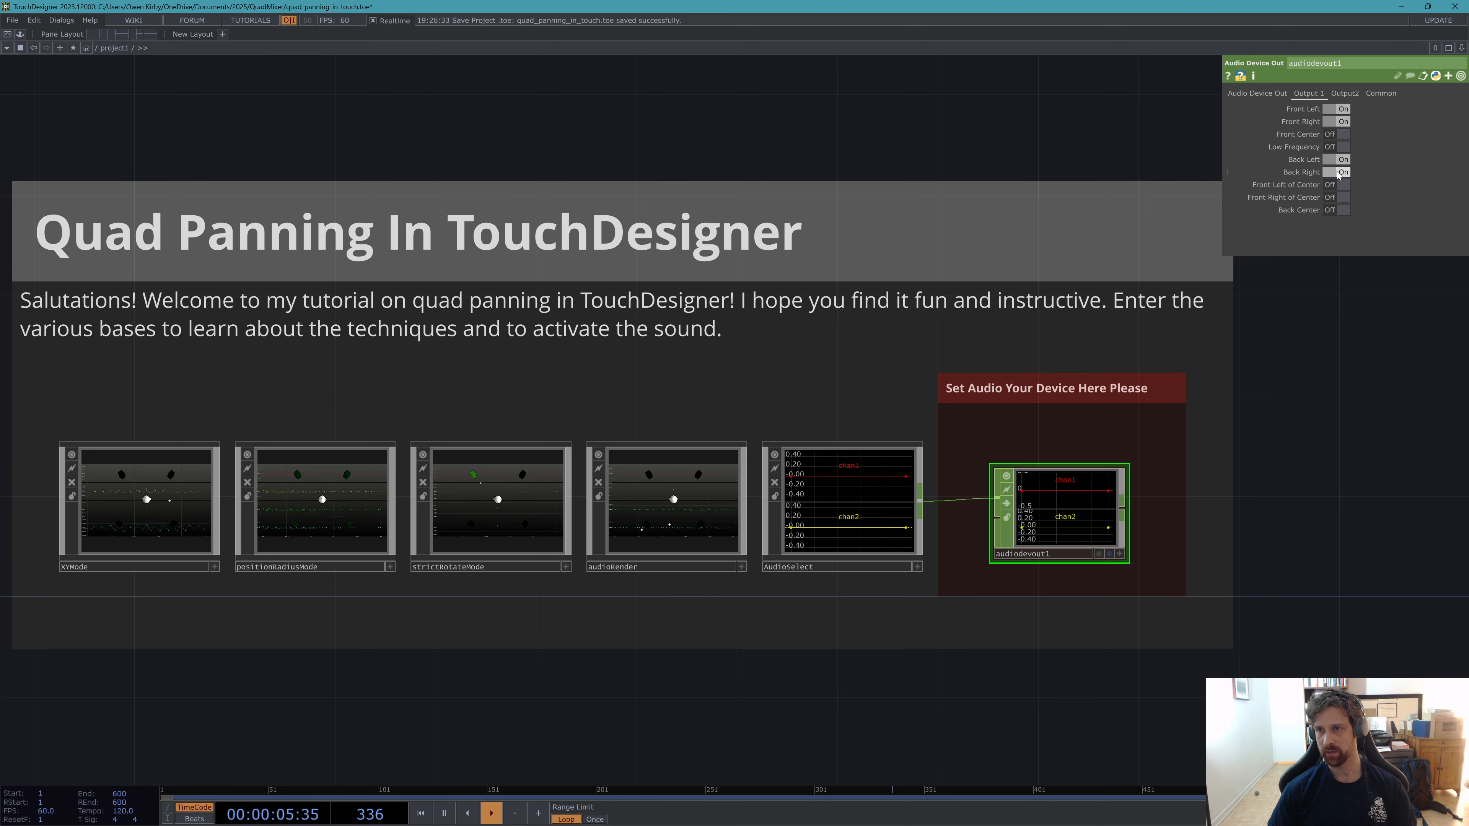
pyautogui.click(1271, 96)
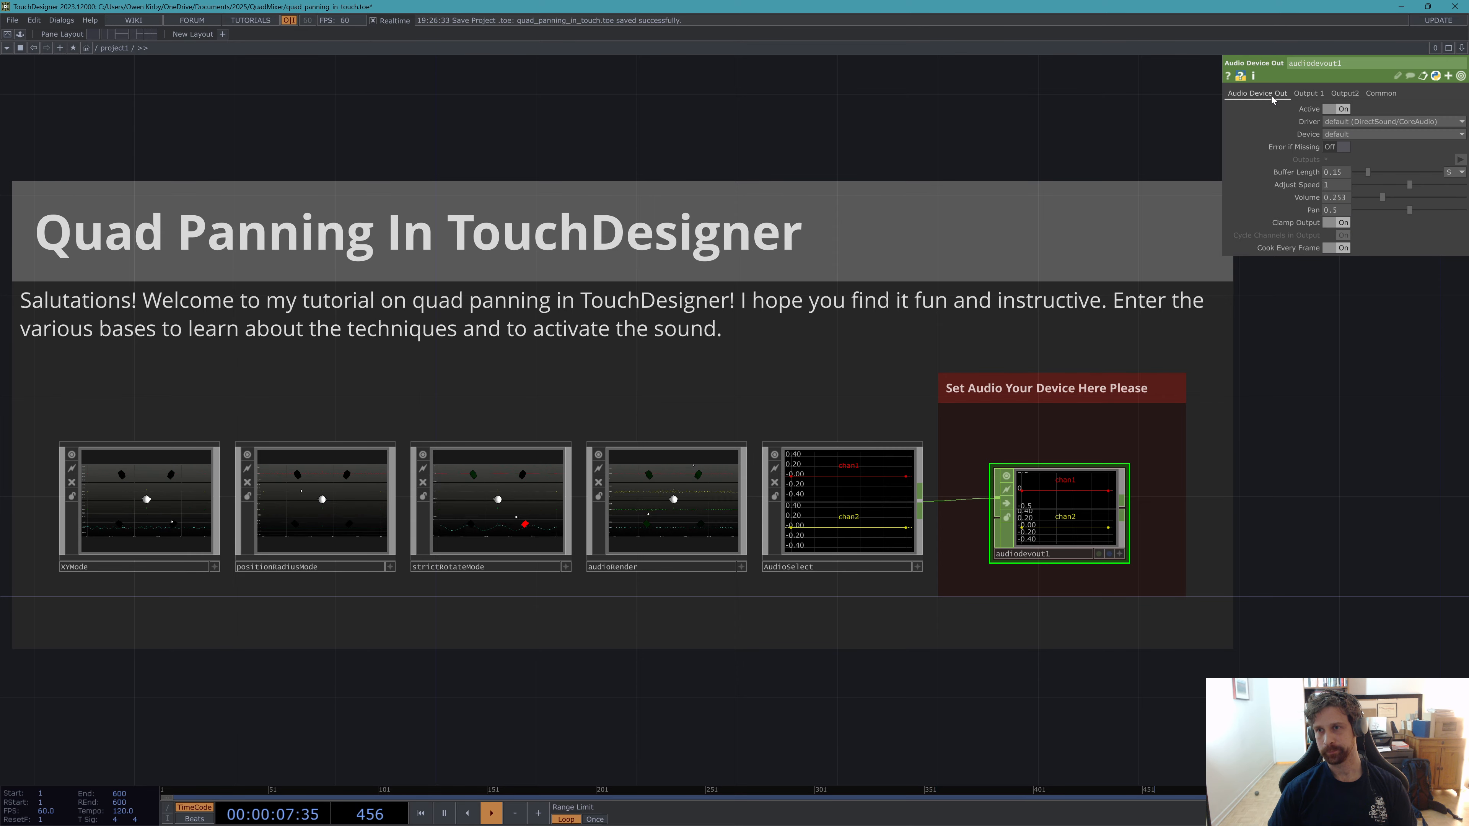
# Enter the XYMode component to reach its panning network.
pyautogui.moveTo(701, 145); pyautogui.dragTo(748, 142)
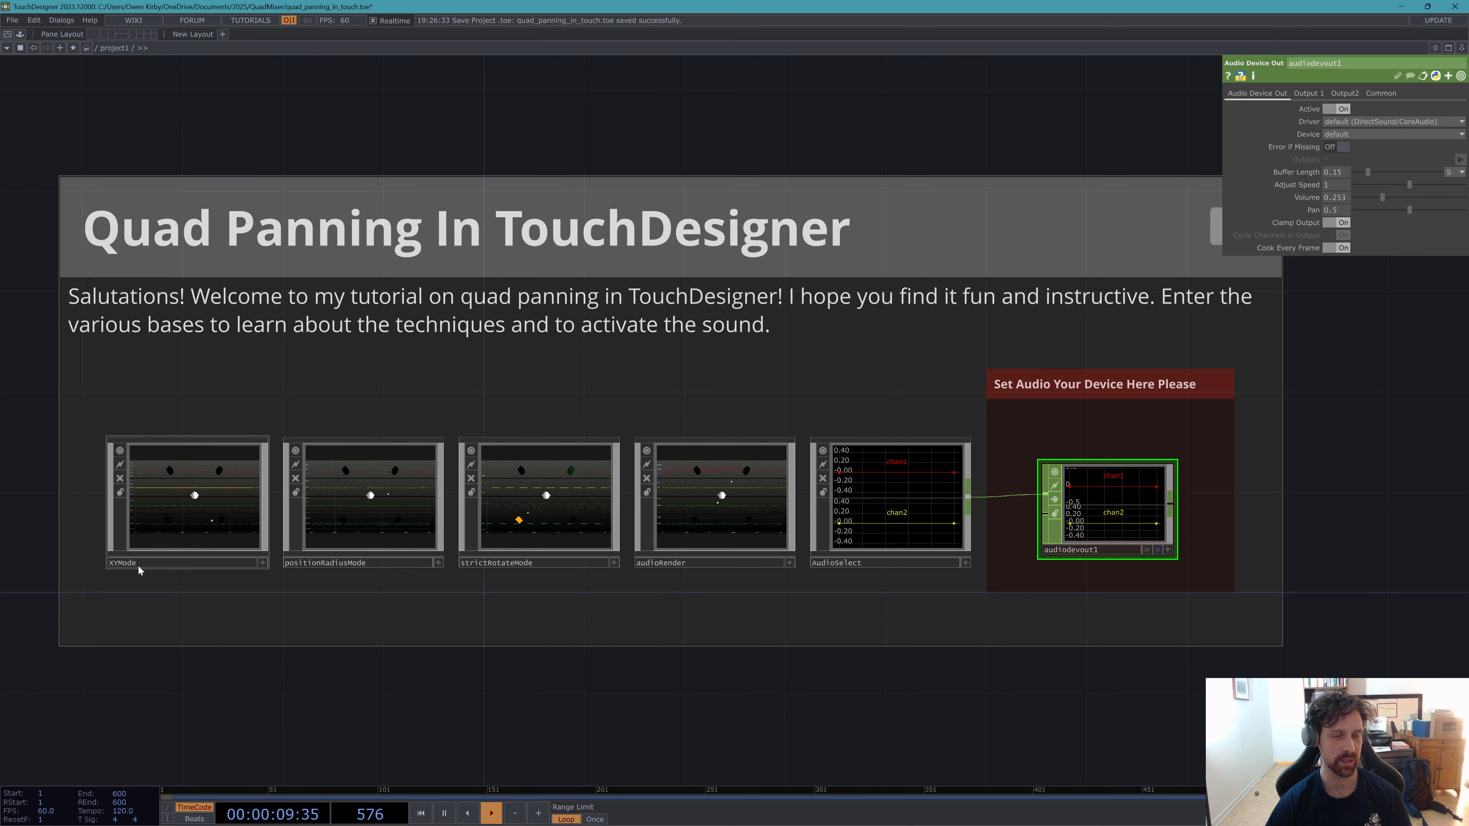
pyautogui.scroll(5, 93, 549)
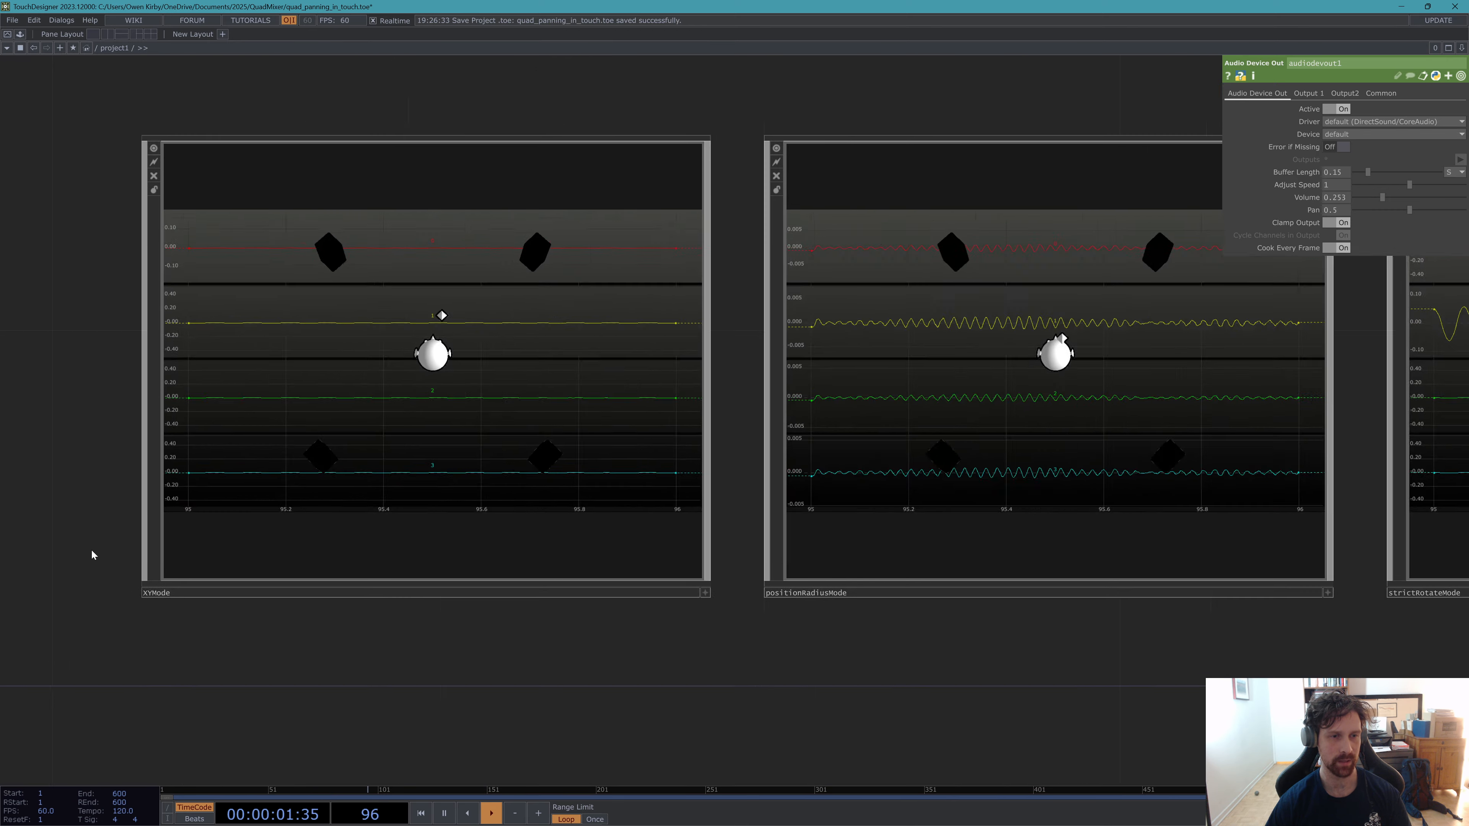
pyautogui.moveTo(57, 456); pyautogui.dragTo(85, 515)
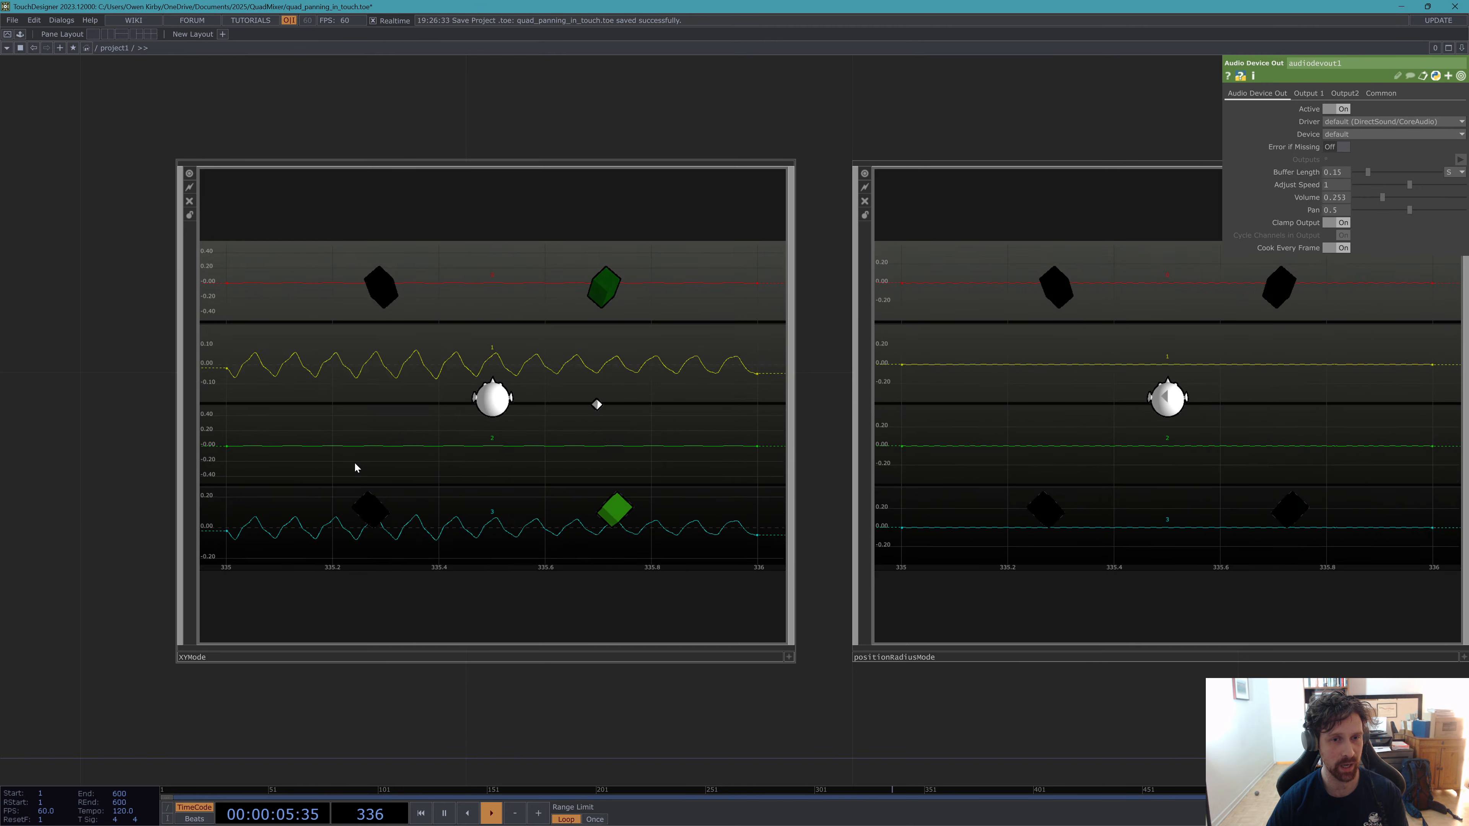
pyautogui.scroll(5, 355, 462)
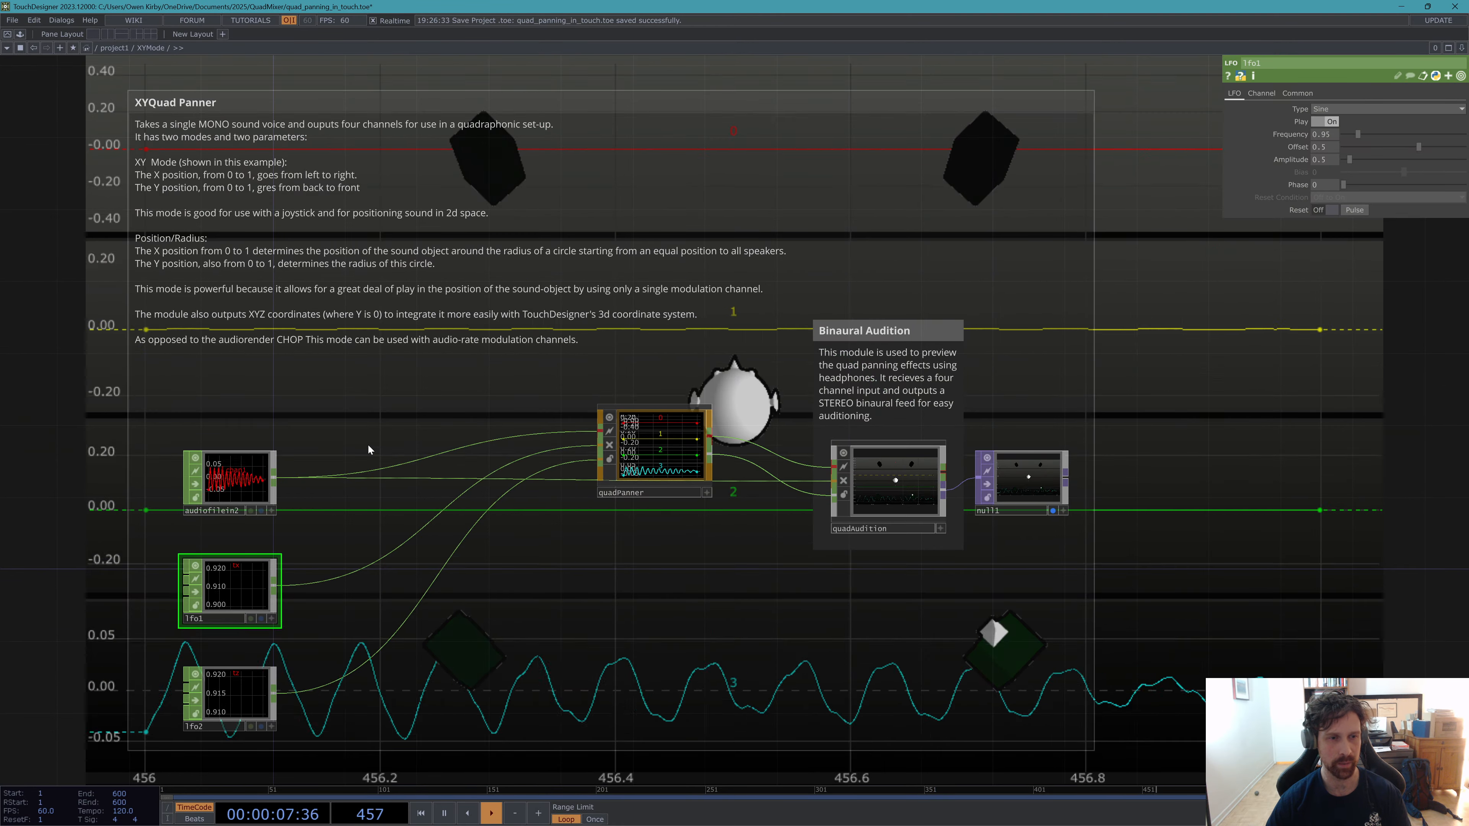
# Inspect the parameters of audiofilein2, lfo1 and lfo2, the sources feeding the quad panner.
pyautogui.click(226, 484)
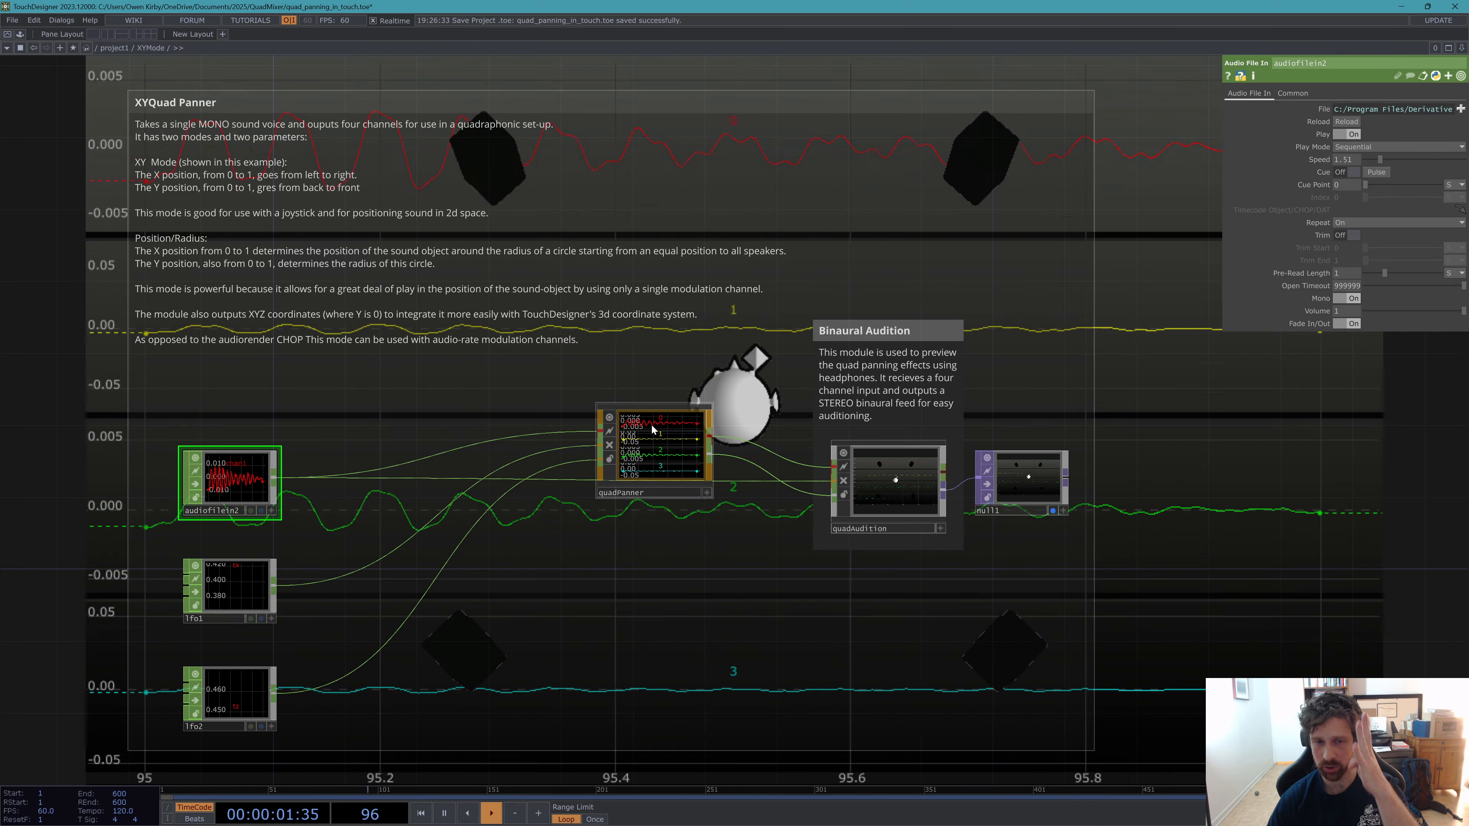
pyautogui.click(248, 587)
pyautogui.click(243, 667)
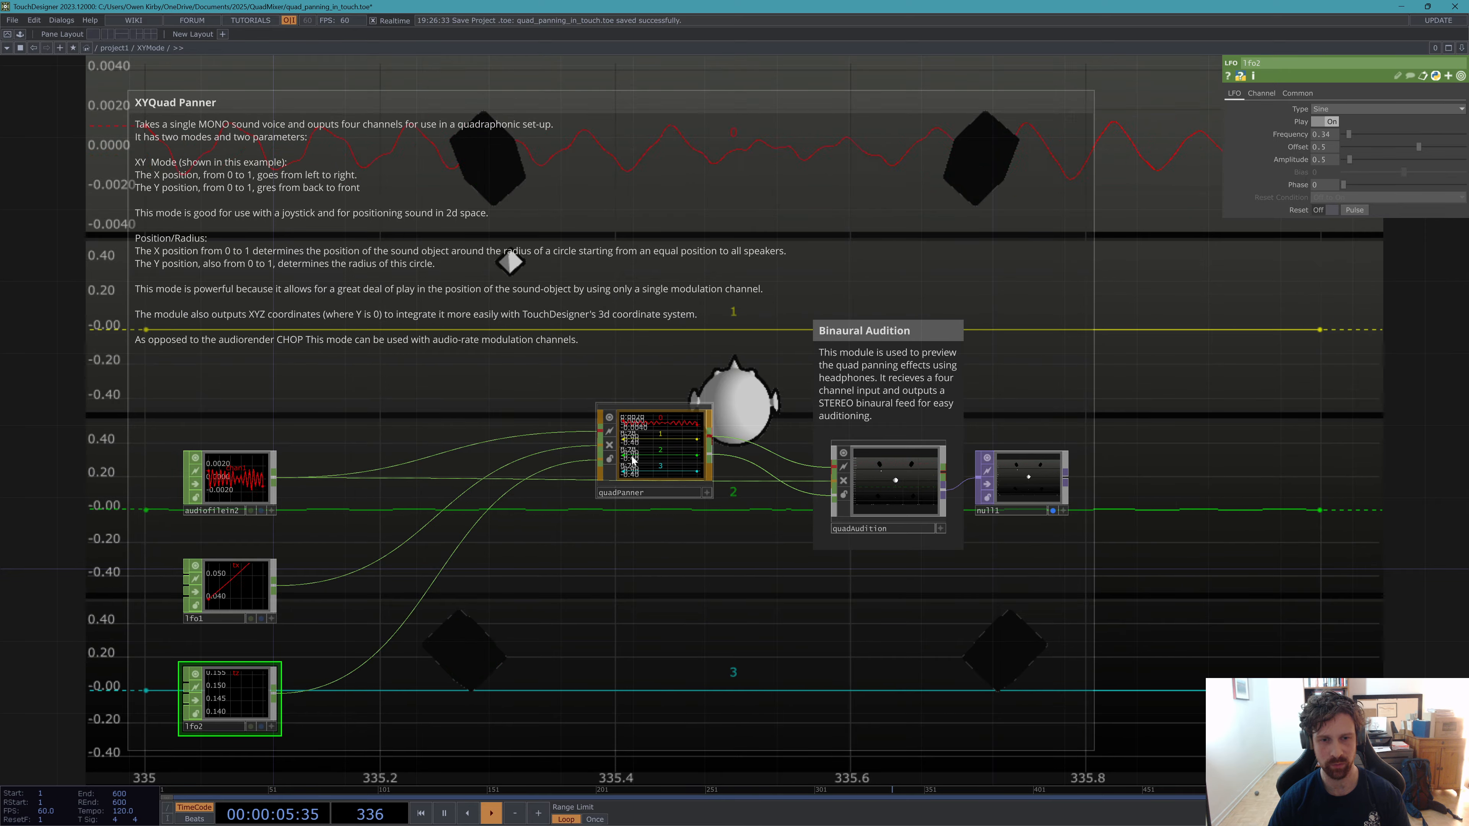
# Disconnect both LFOs from quadPanner and audiofilein2 from quadAudition, and set quadPanner's Position X and Position Y to 0.
pyautogui.click(598, 463)
pyautogui.rightClick(558, 449)
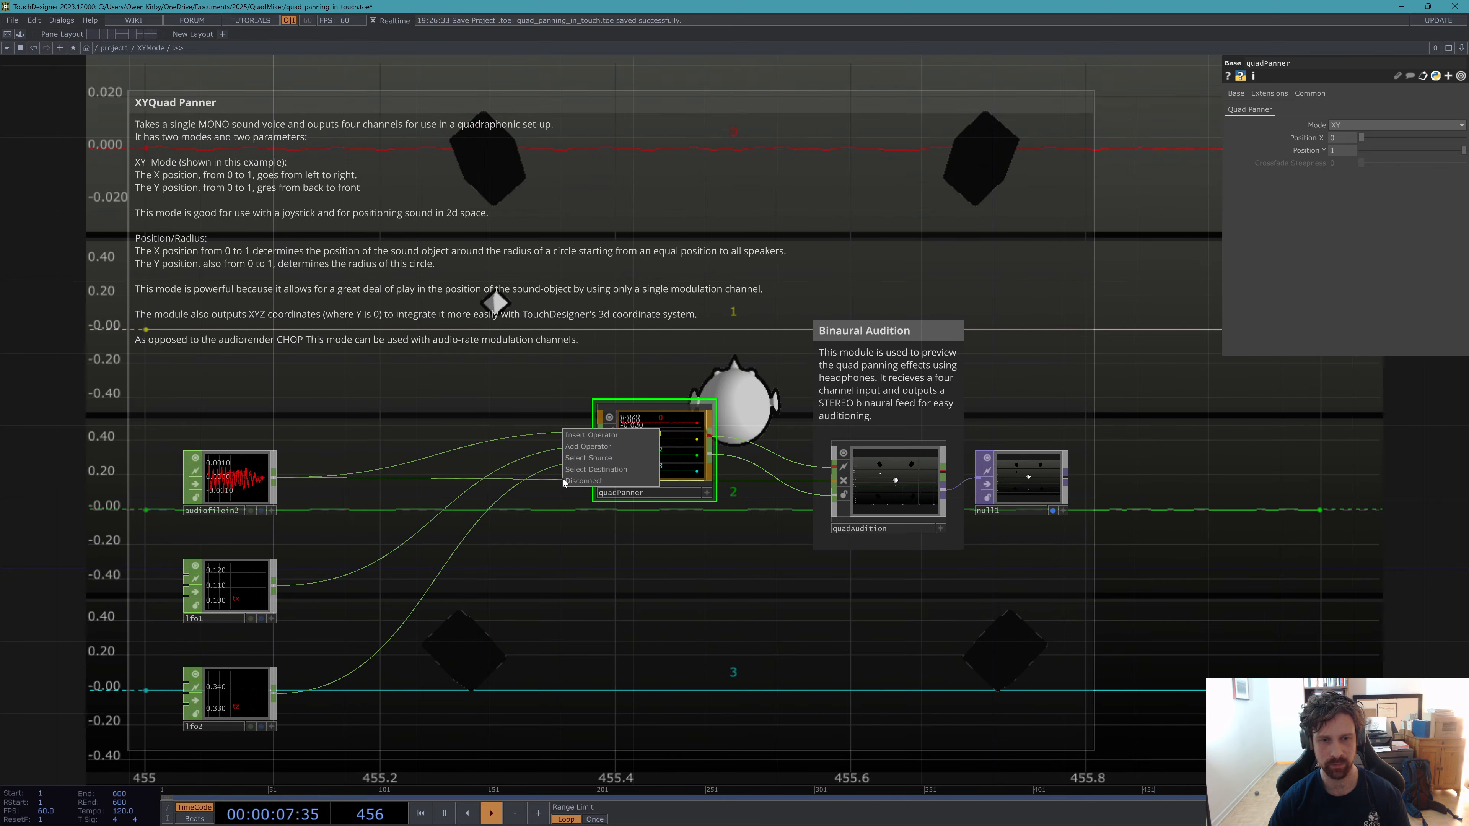
pyautogui.click(569, 480)
pyautogui.rightClick(566, 454)
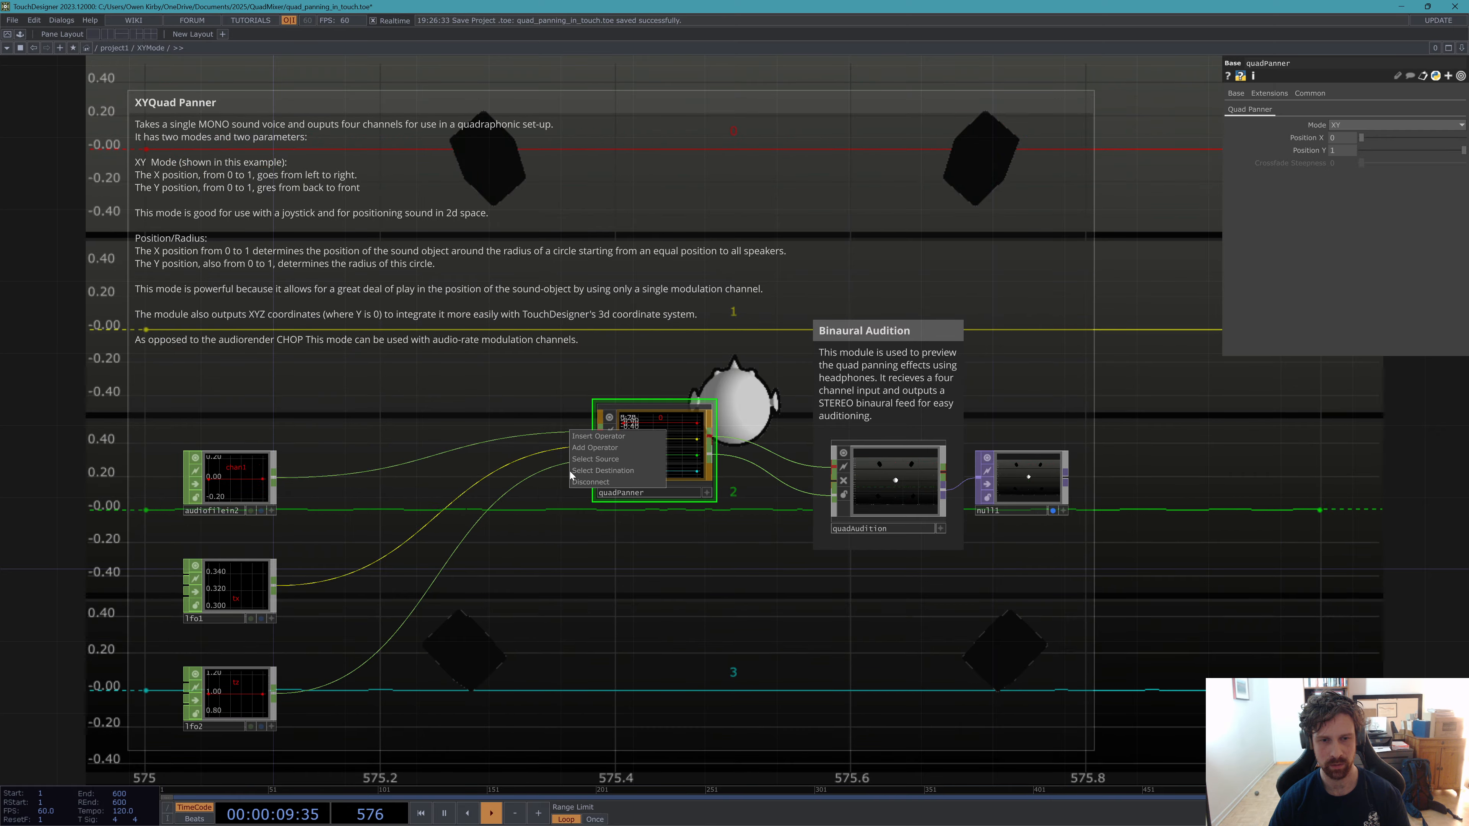
pyautogui.click(588, 483)
pyautogui.rightClick(561, 452)
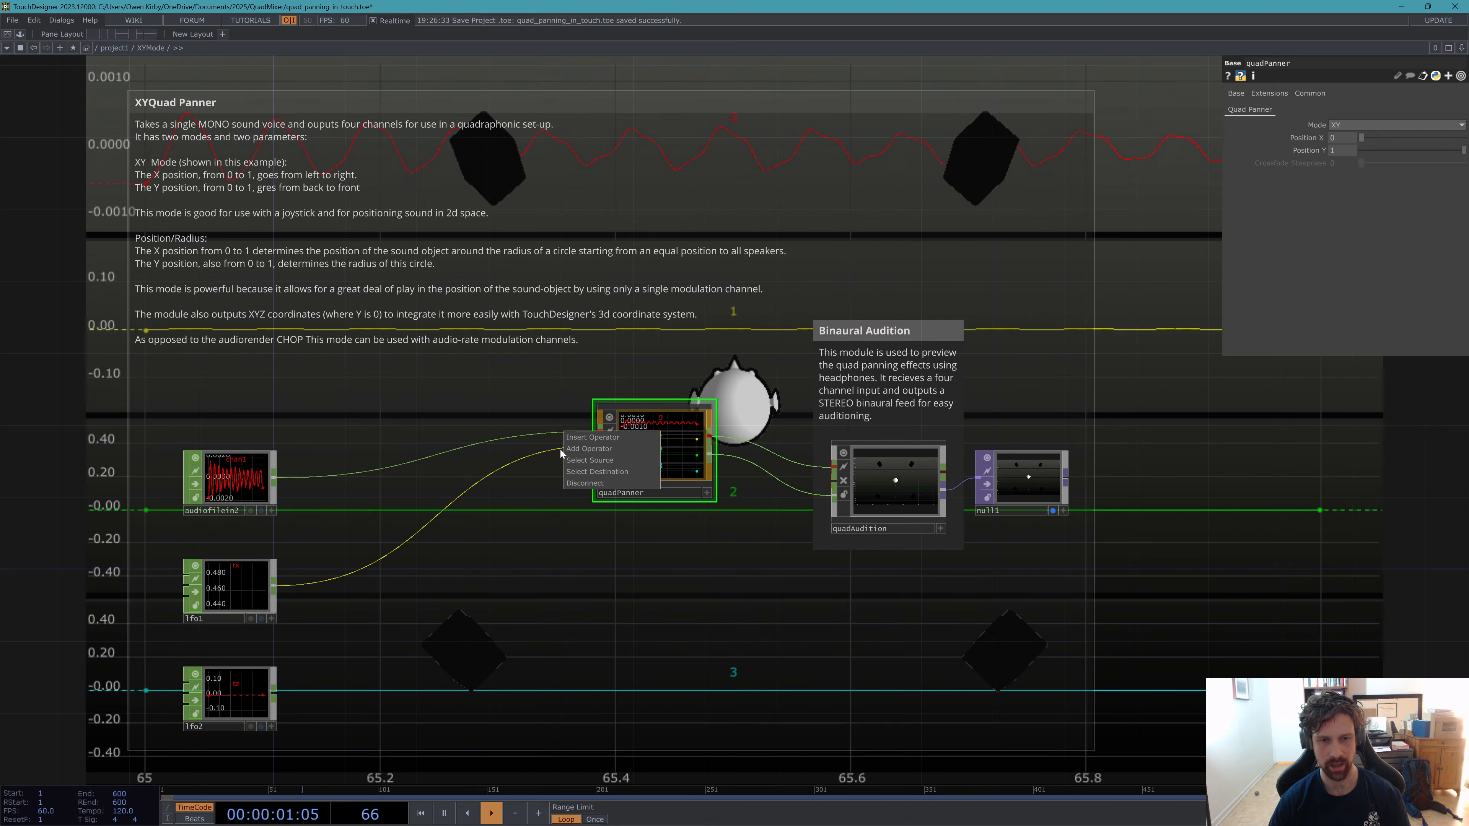
pyautogui.click(584, 483)
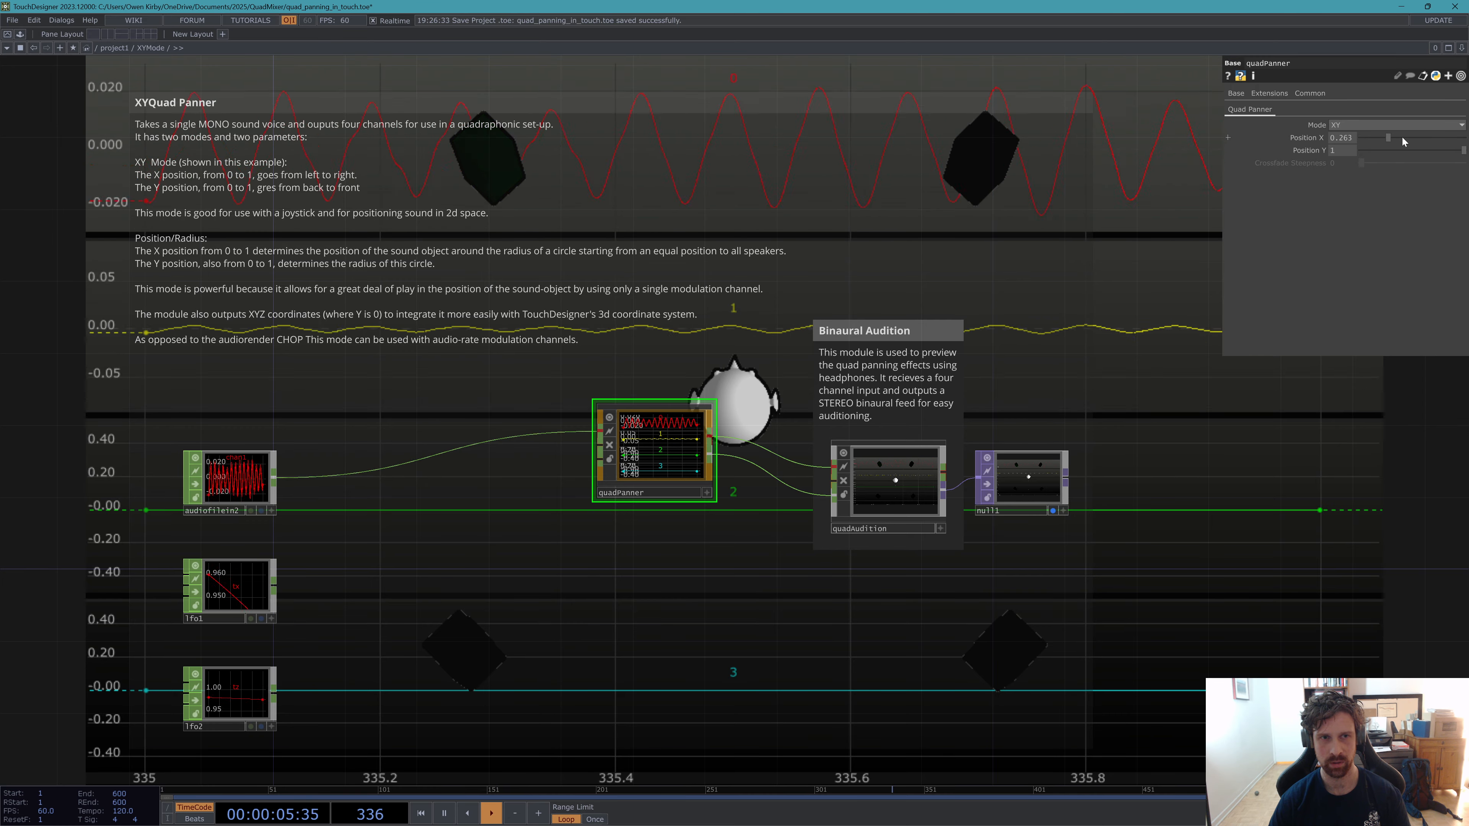
pyautogui.moveTo(1366, 143); pyautogui.dragTo(1332, 145)
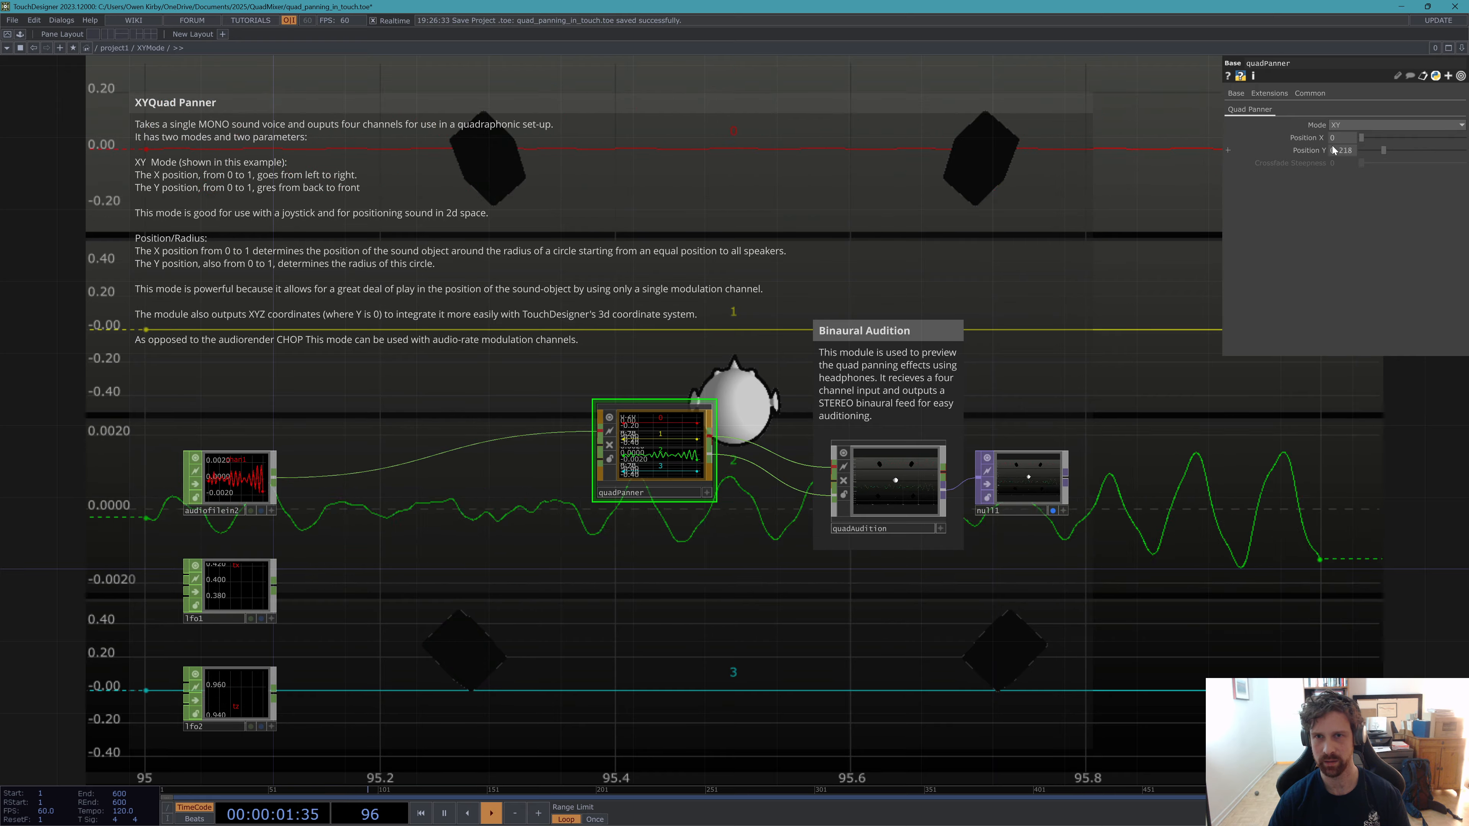
# Examine the network inside quadPanner, from its audio and modulation inputs to the Convert to XYZ section and outputs.
pyautogui.scroll(-4, 706, 461)
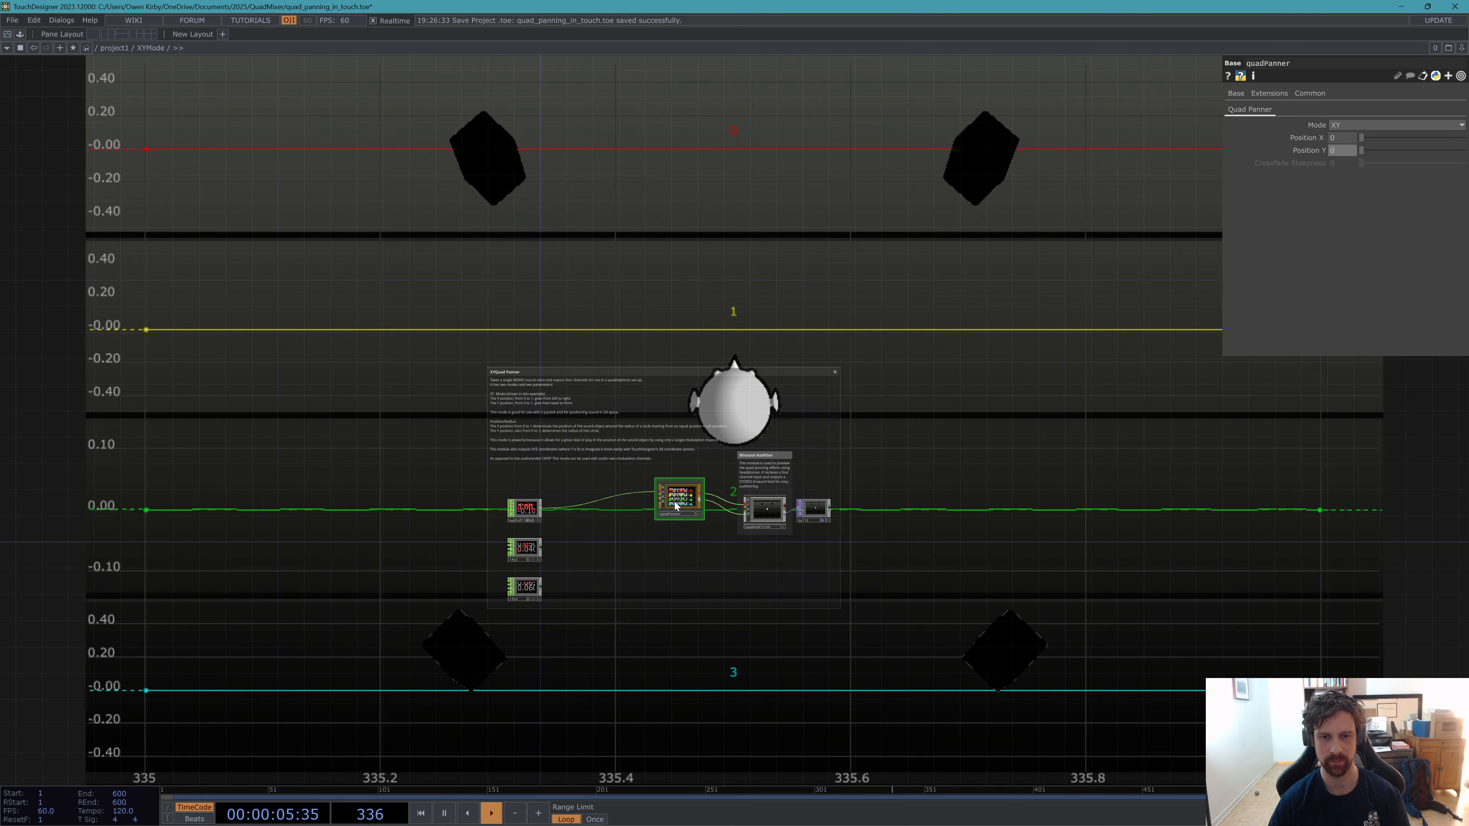
pyautogui.scroll(6, 674, 502)
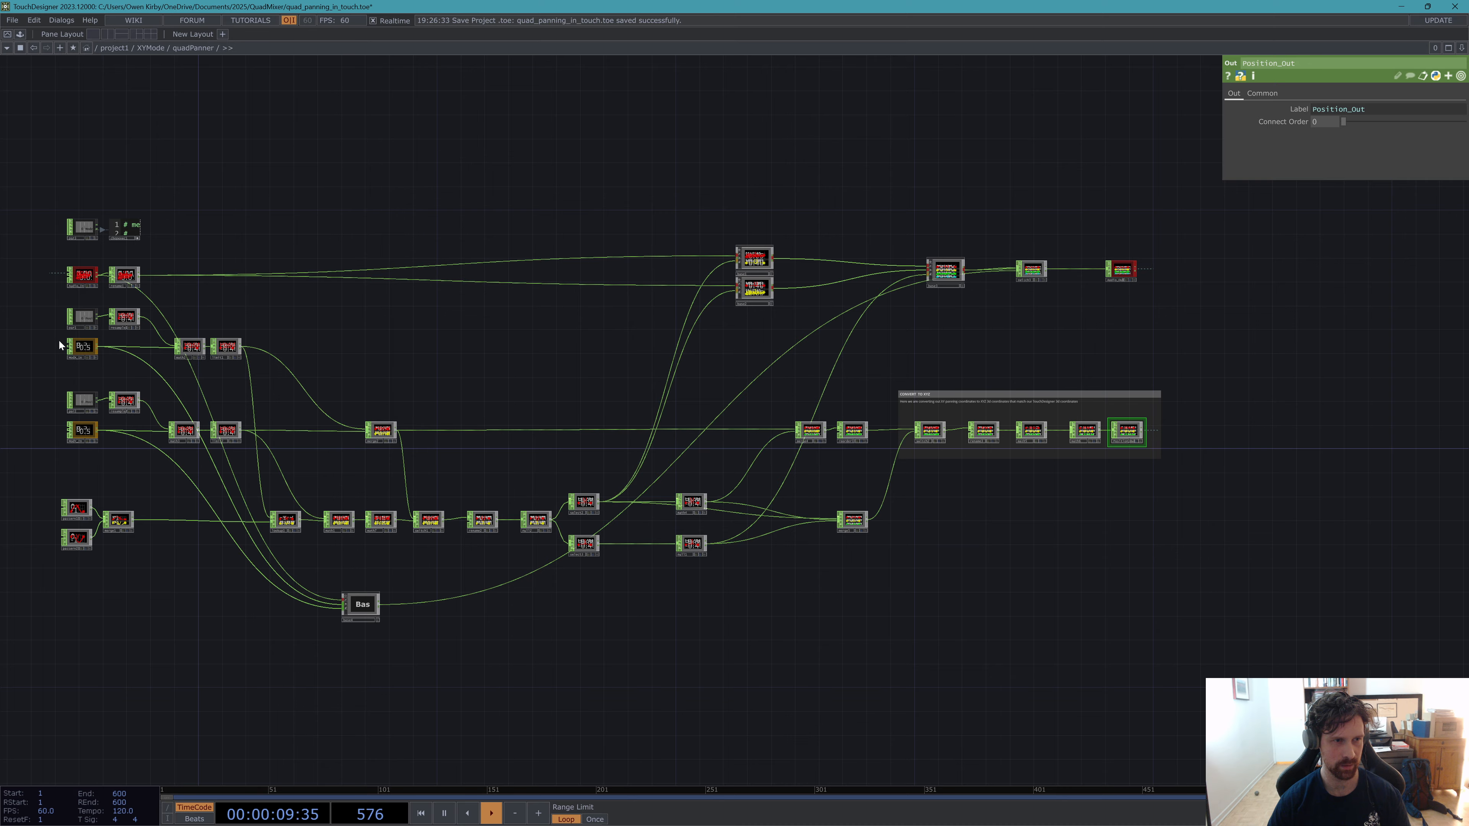
pyautogui.scroll(3, 59, 341)
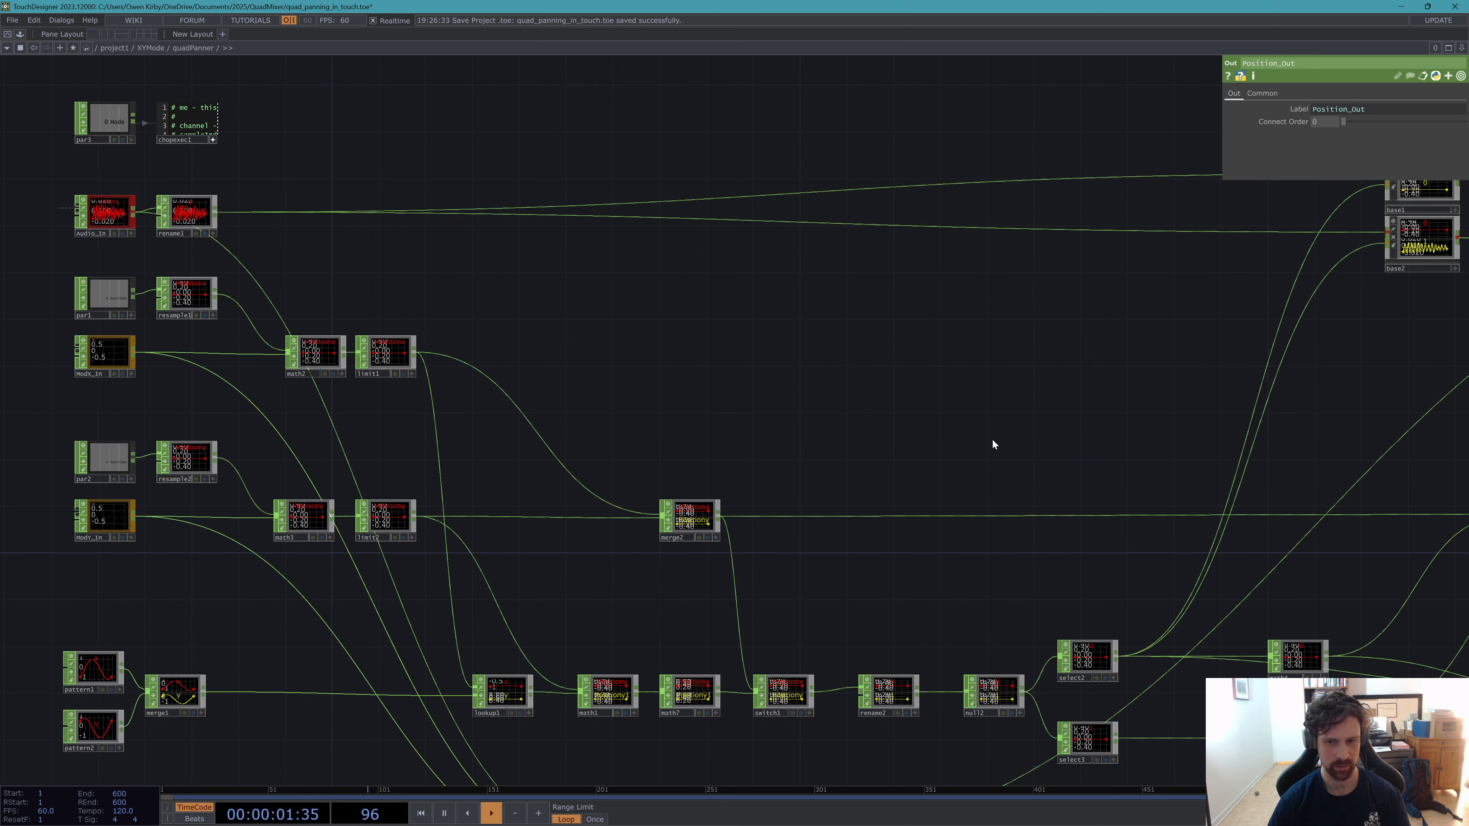
pyautogui.moveTo(904, 431); pyautogui.dragTo(150, 355)
pyautogui.moveTo(692, 387); pyautogui.dragTo(252, 533)
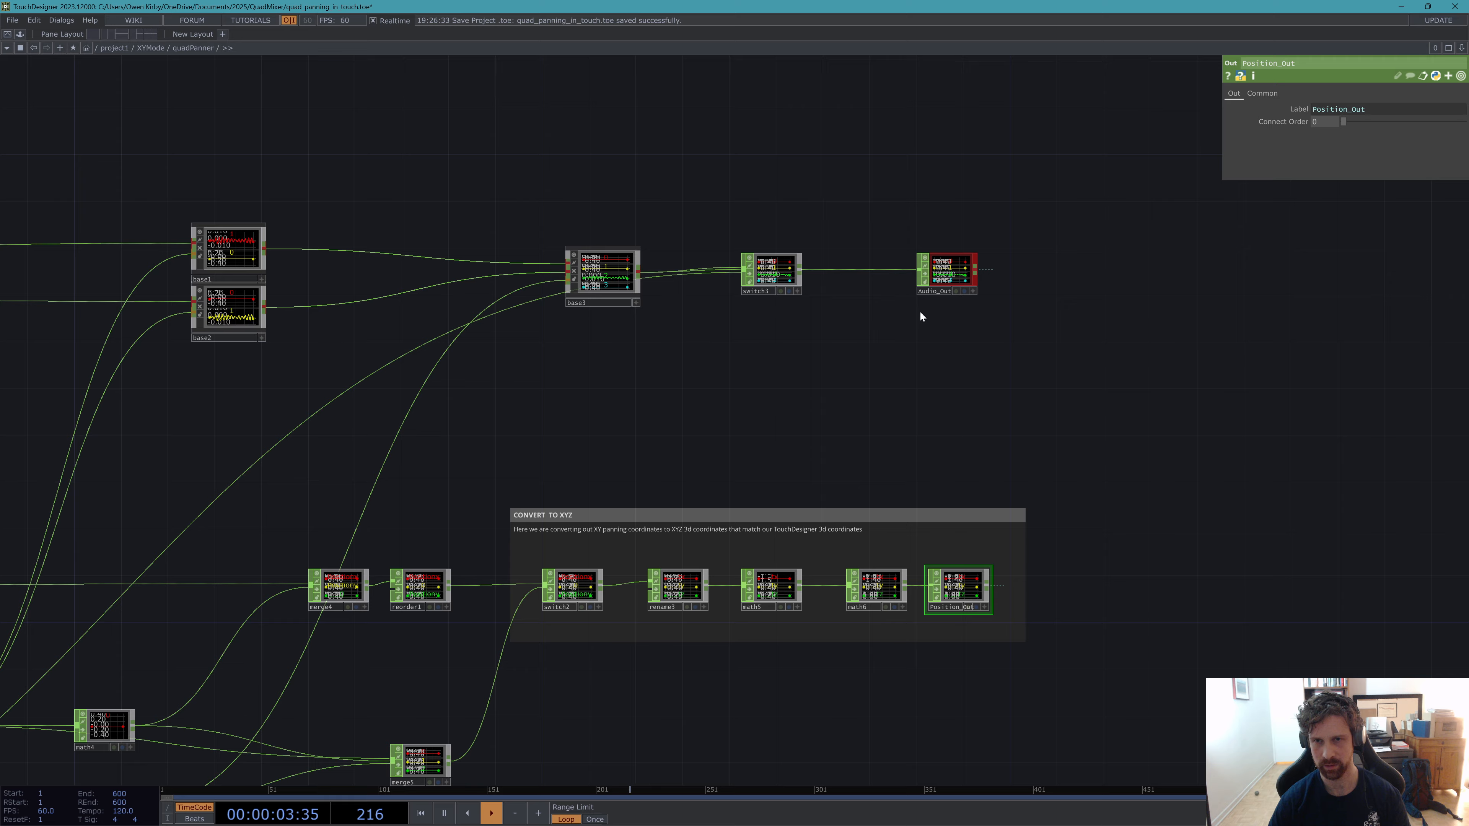
pyautogui.scroll(3, 881, 596)
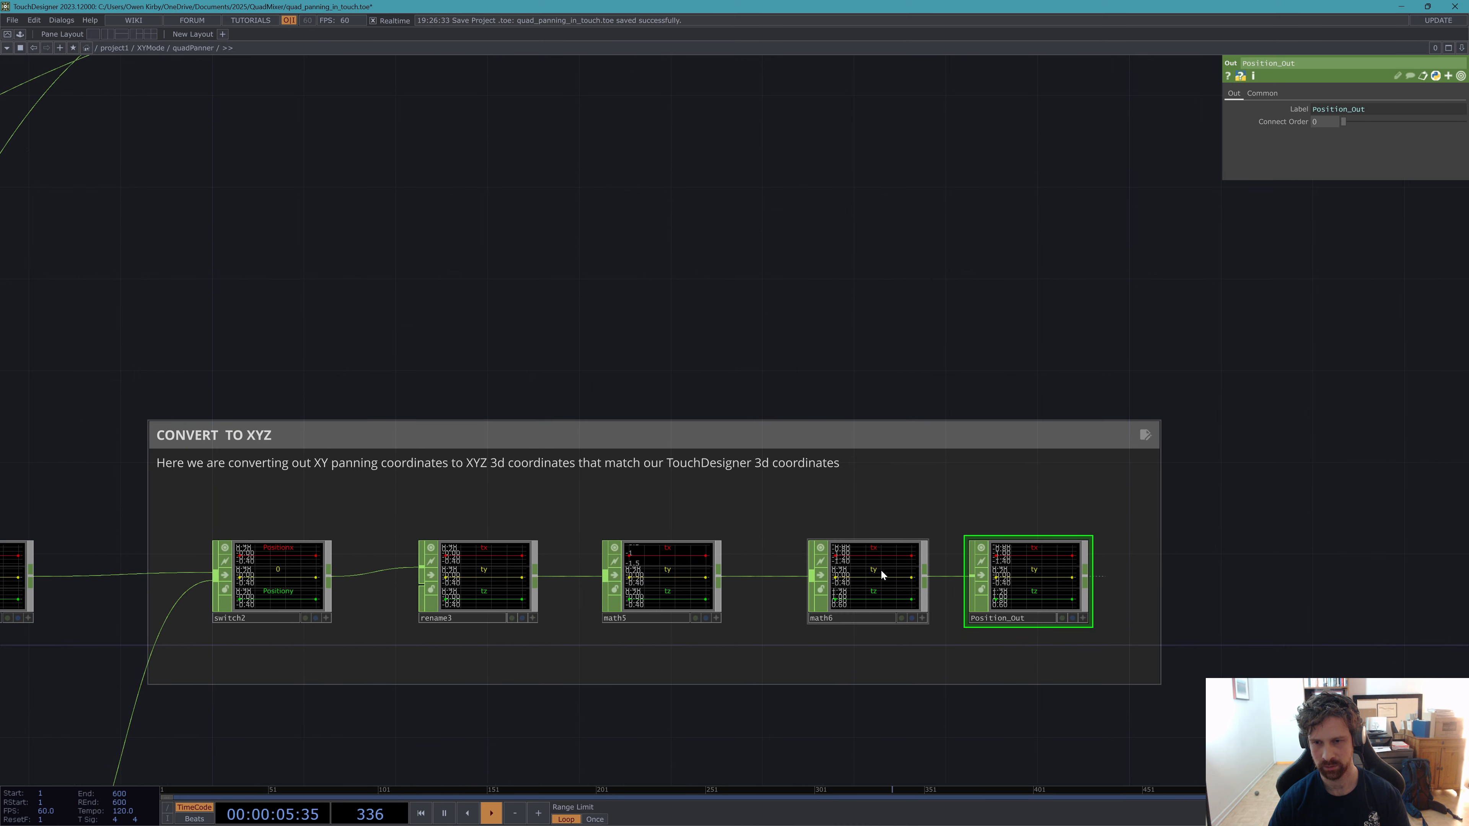
pyautogui.scroll(4, 880, 569)
pyautogui.scroll(-1, 1055, 561)
pyautogui.scroll(-8, 1055, 561)
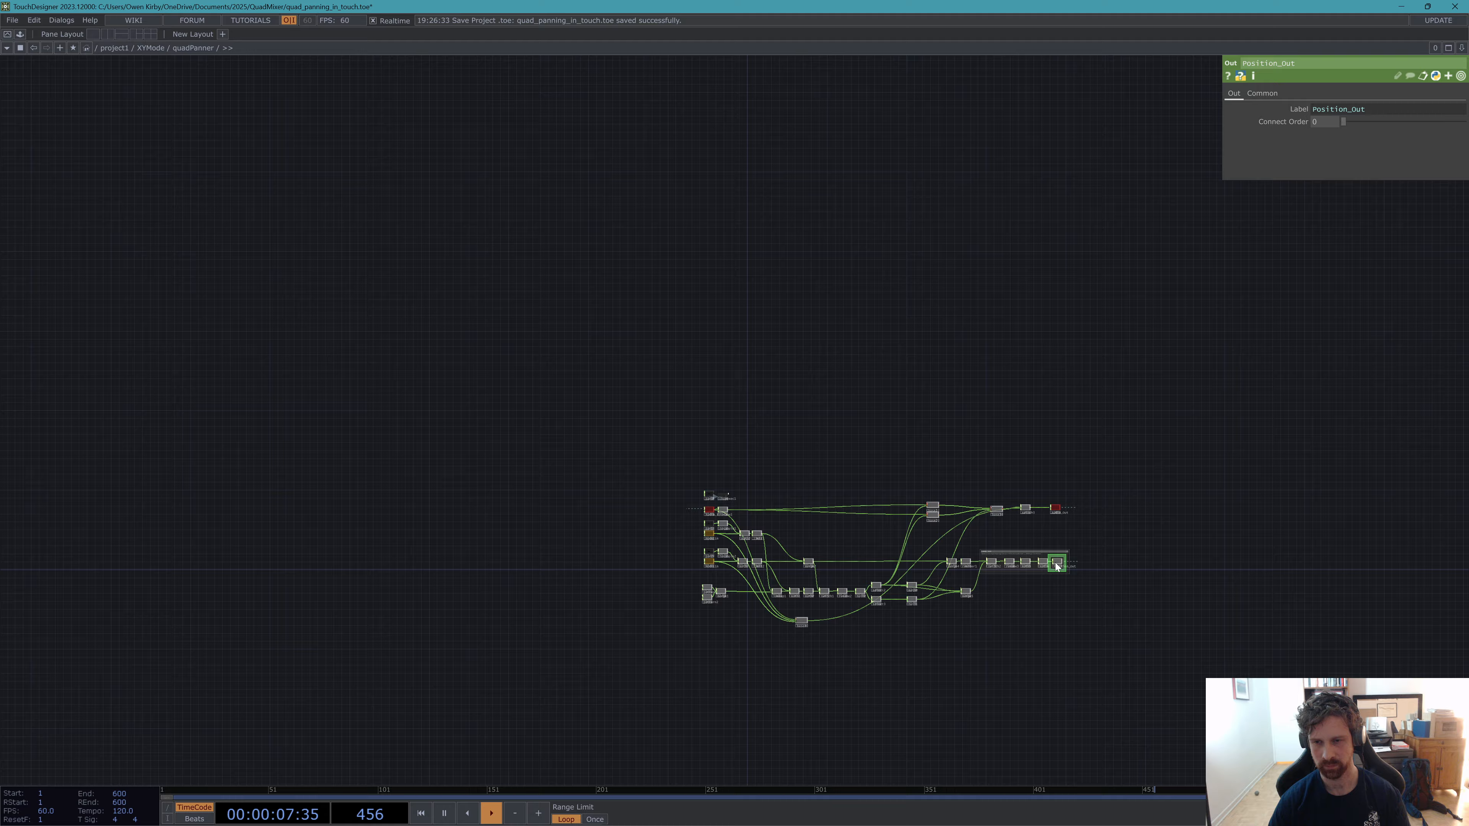
pyautogui.scroll(-2, 644, 475)
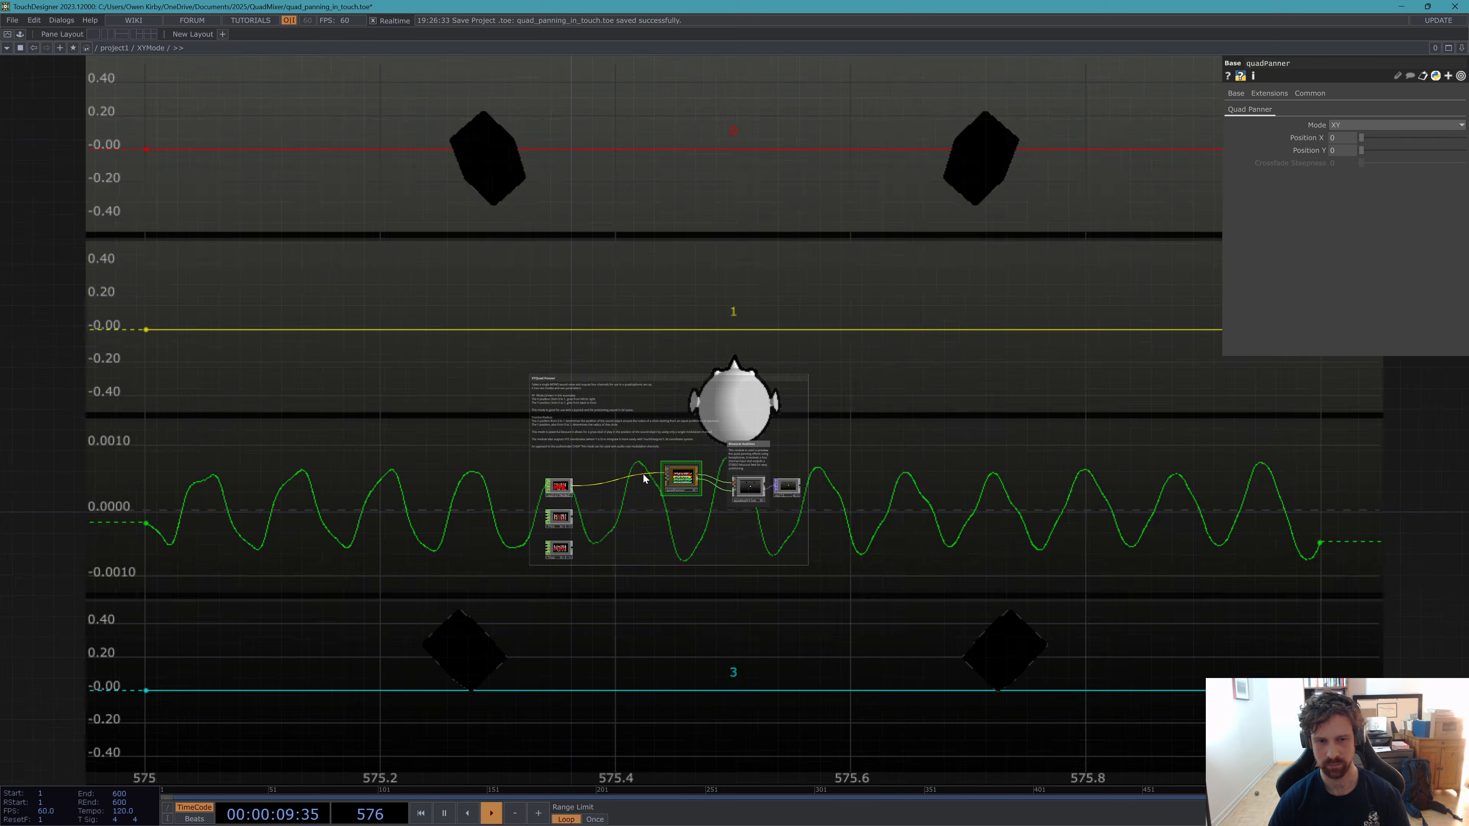
# Set quadPanner's Position X to 0.553 and Position Y to 0.402, and reconnect audiofilein2 to quadAudition.
pyautogui.scroll(4, 647, 478)
pyautogui.scroll(2, 652, 481)
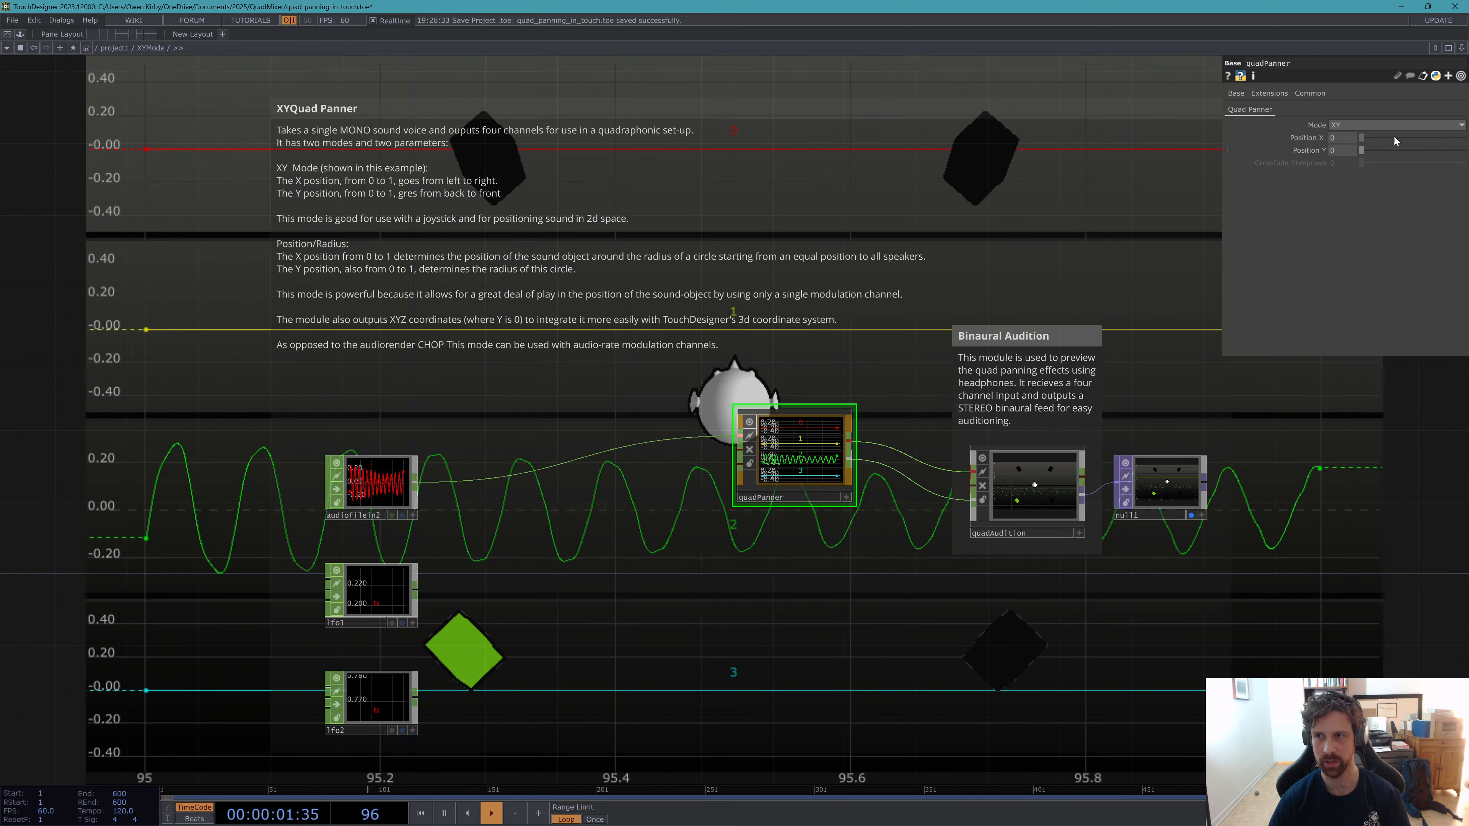
pyautogui.moveTo(1392, 137)
pyautogui.mouseDown()
pyautogui.moveTo(1426, 140)
pyautogui.moveTo(1402, 150)
pyautogui.mouseUp()
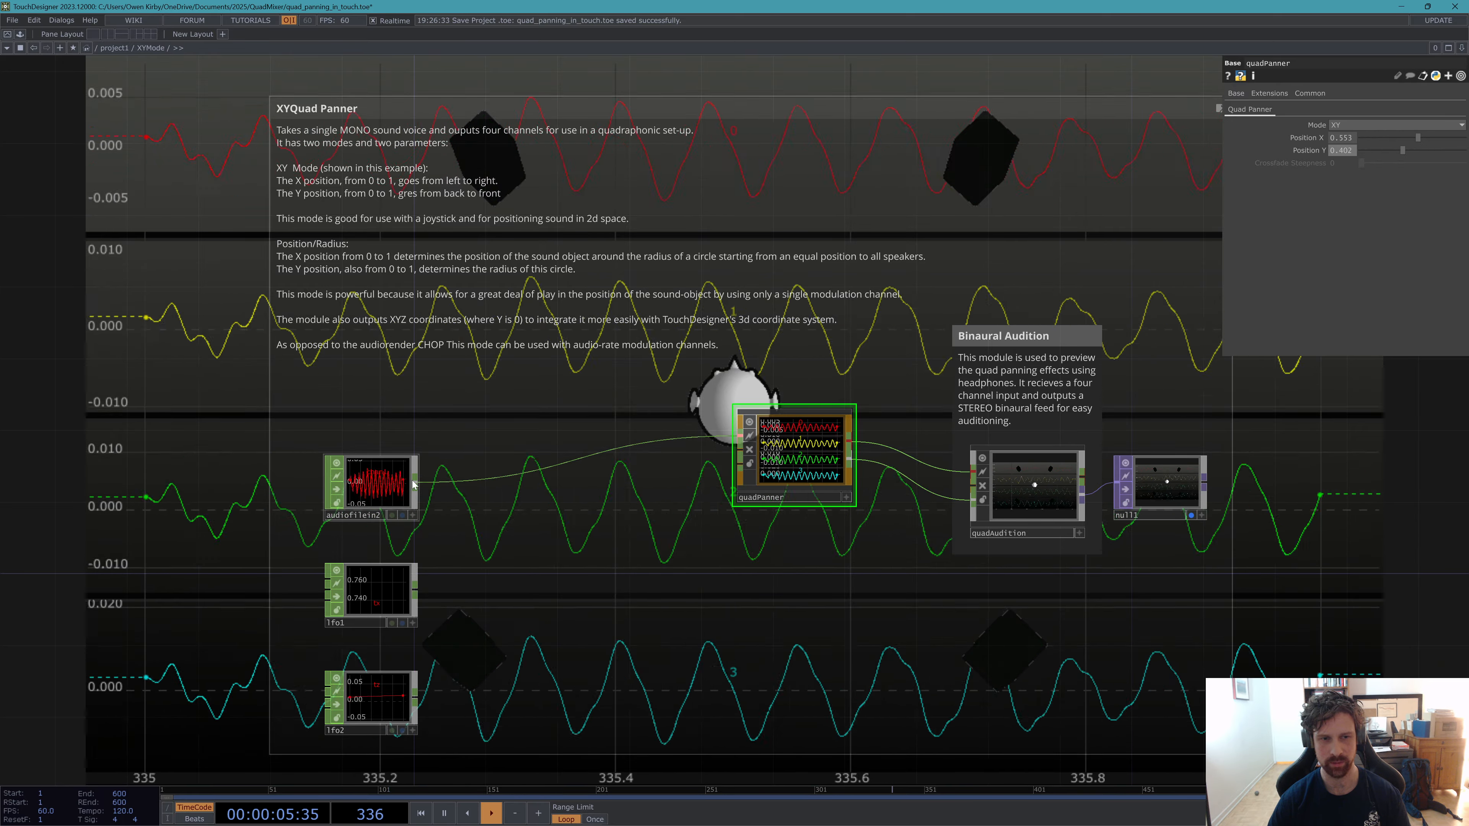
pyautogui.moveTo(414, 482); pyautogui.dragTo(963, 491)
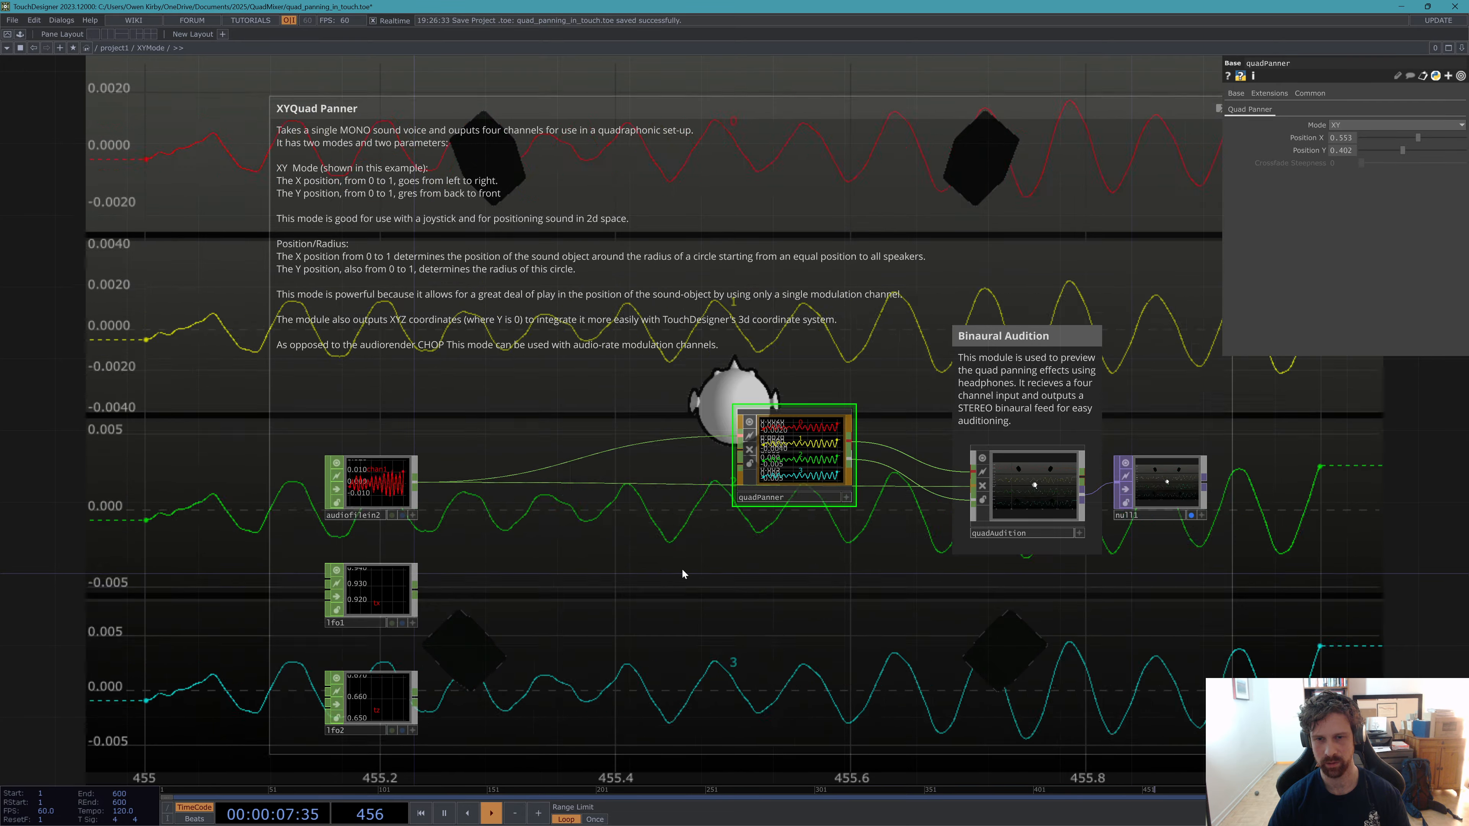
# Move the sound around the speakers by varying quadPanner's Position X and Position Y, and return both to 0.
pyautogui.scroll(-5, 679, 579)
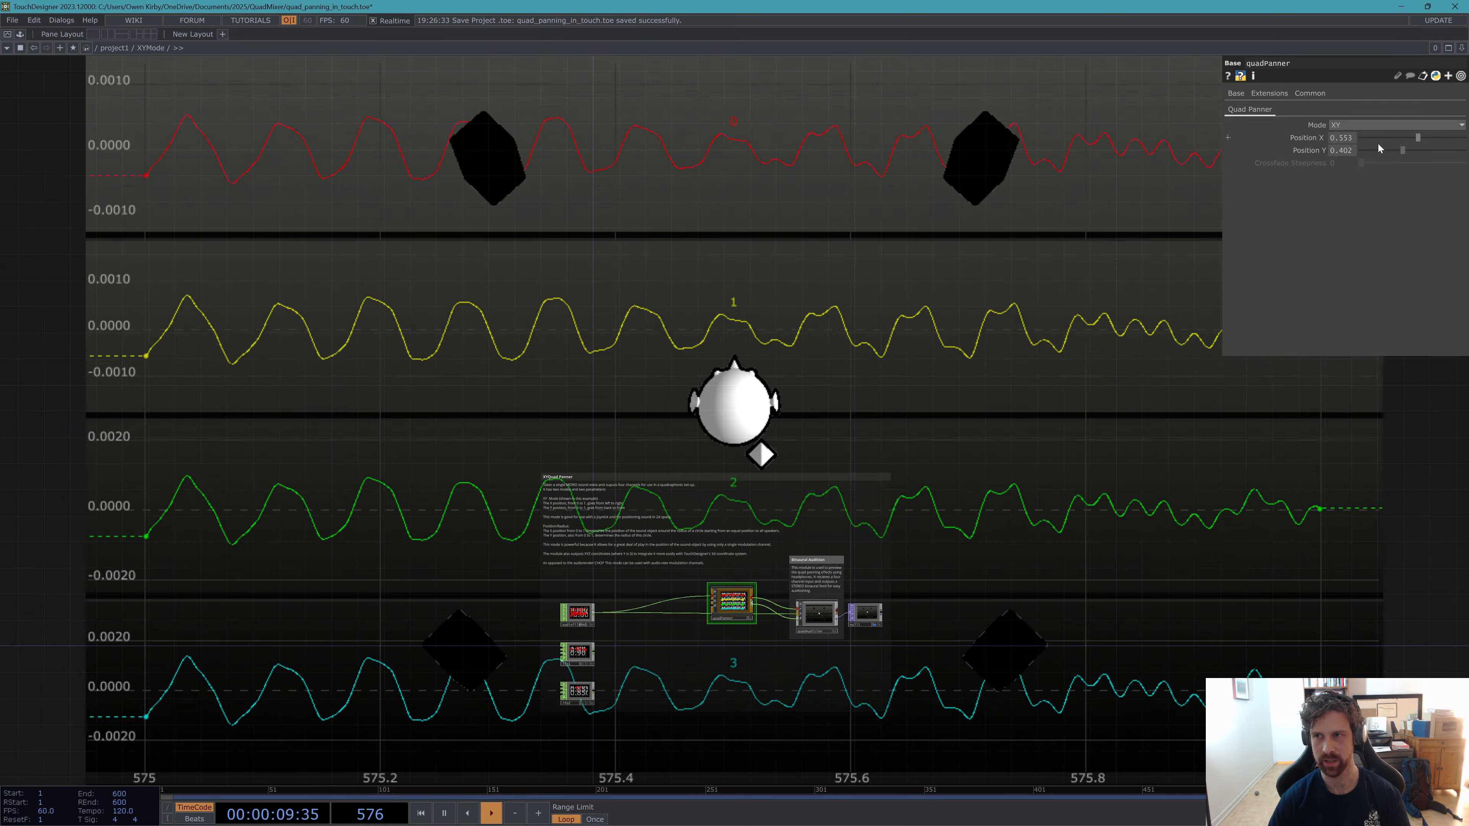
pyautogui.moveTo(1378, 150); pyautogui.dragTo(1350, 137)
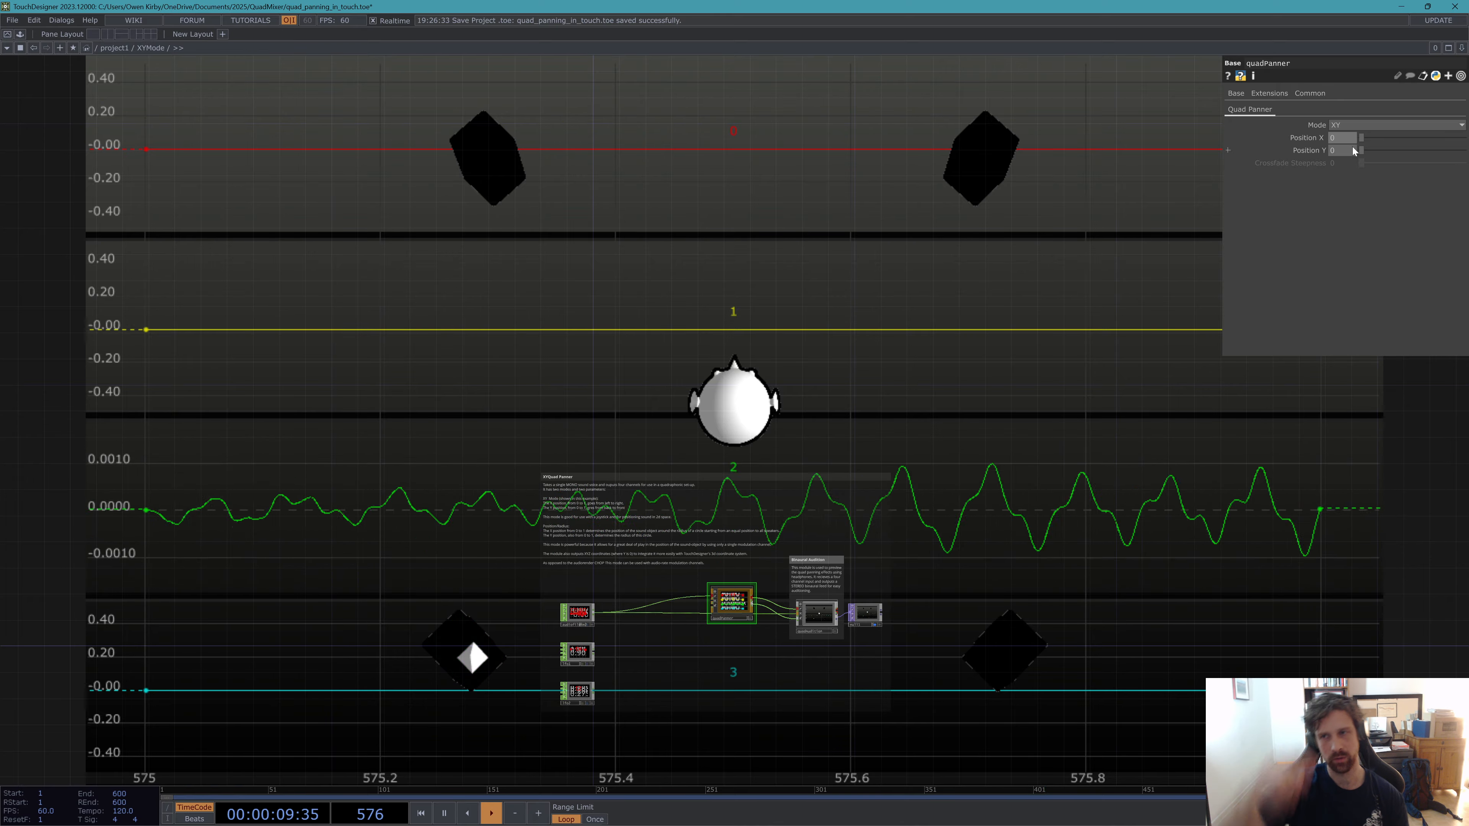
pyautogui.moveTo(1364, 138); pyautogui.dragTo(1466, 138)
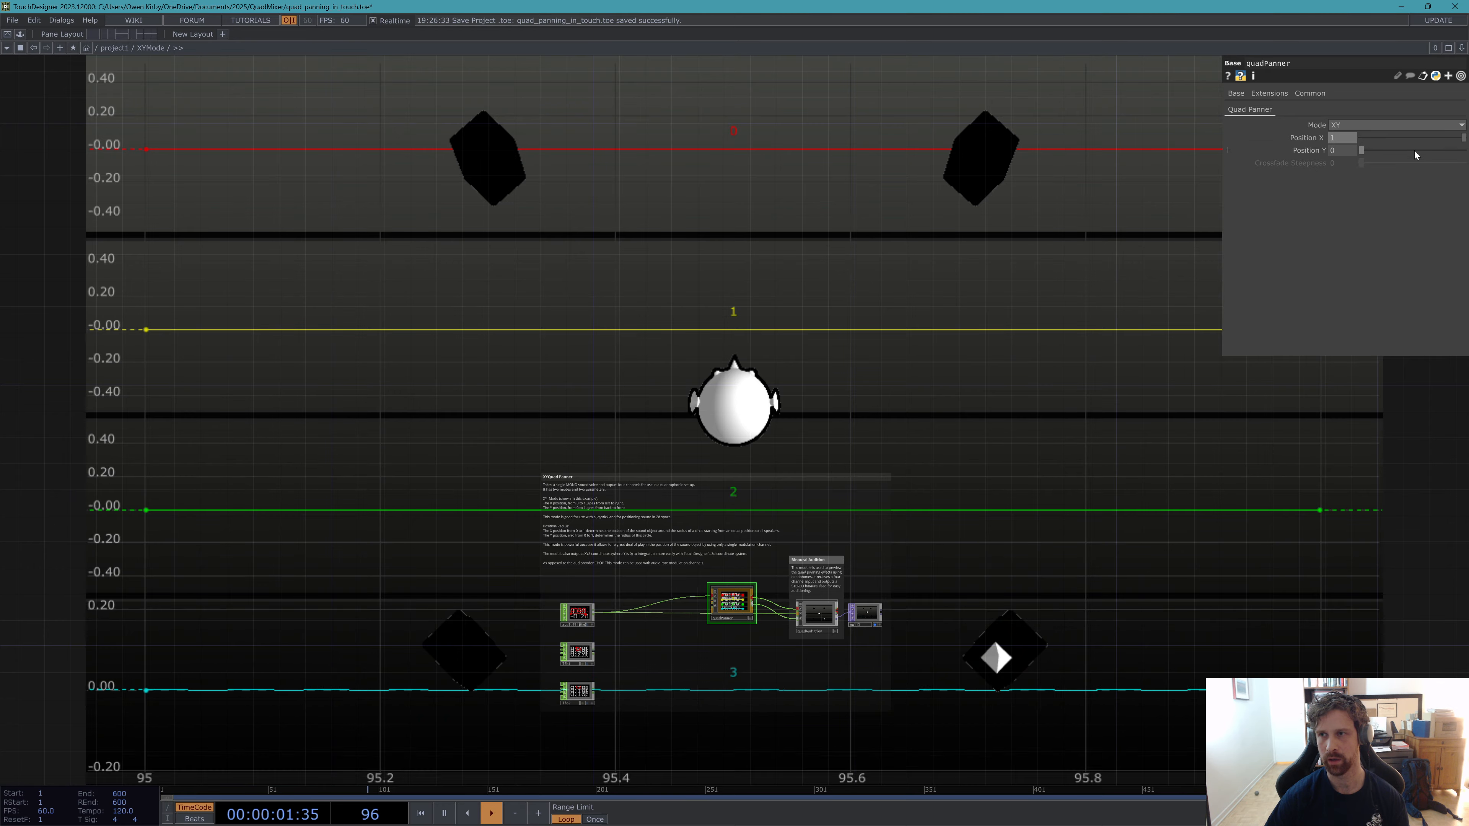
pyautogui.moveTo(1363, 150)
pyautogui.mouseDown()
pyautogui.moveTo(1466, 151)
pyautogui.moveTo(1310, 142)
pyautogui.mouseUp()
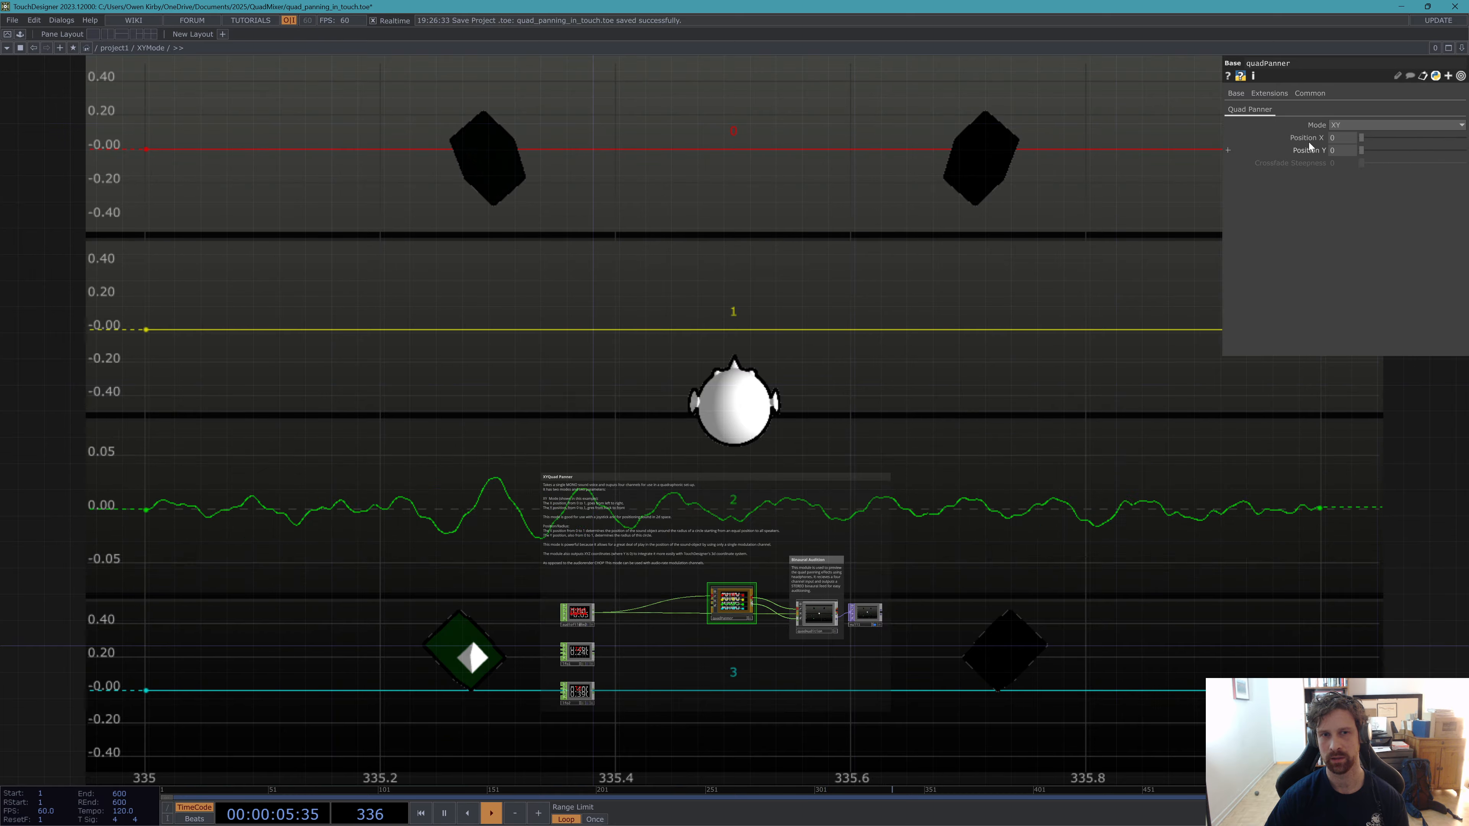
pyautogui.moveTo(1397, 134)
pyautogui.mouseDown()
pyautogui.moveTo(1391, 152)
pyautogui.moveTo(1417, 138)
pyautogui.moveTo(1438, 150)
pyautogui.moveTo(1402, 135)
pyautogui.moveTo(1329, 148)
pyautogui.mouseUp()
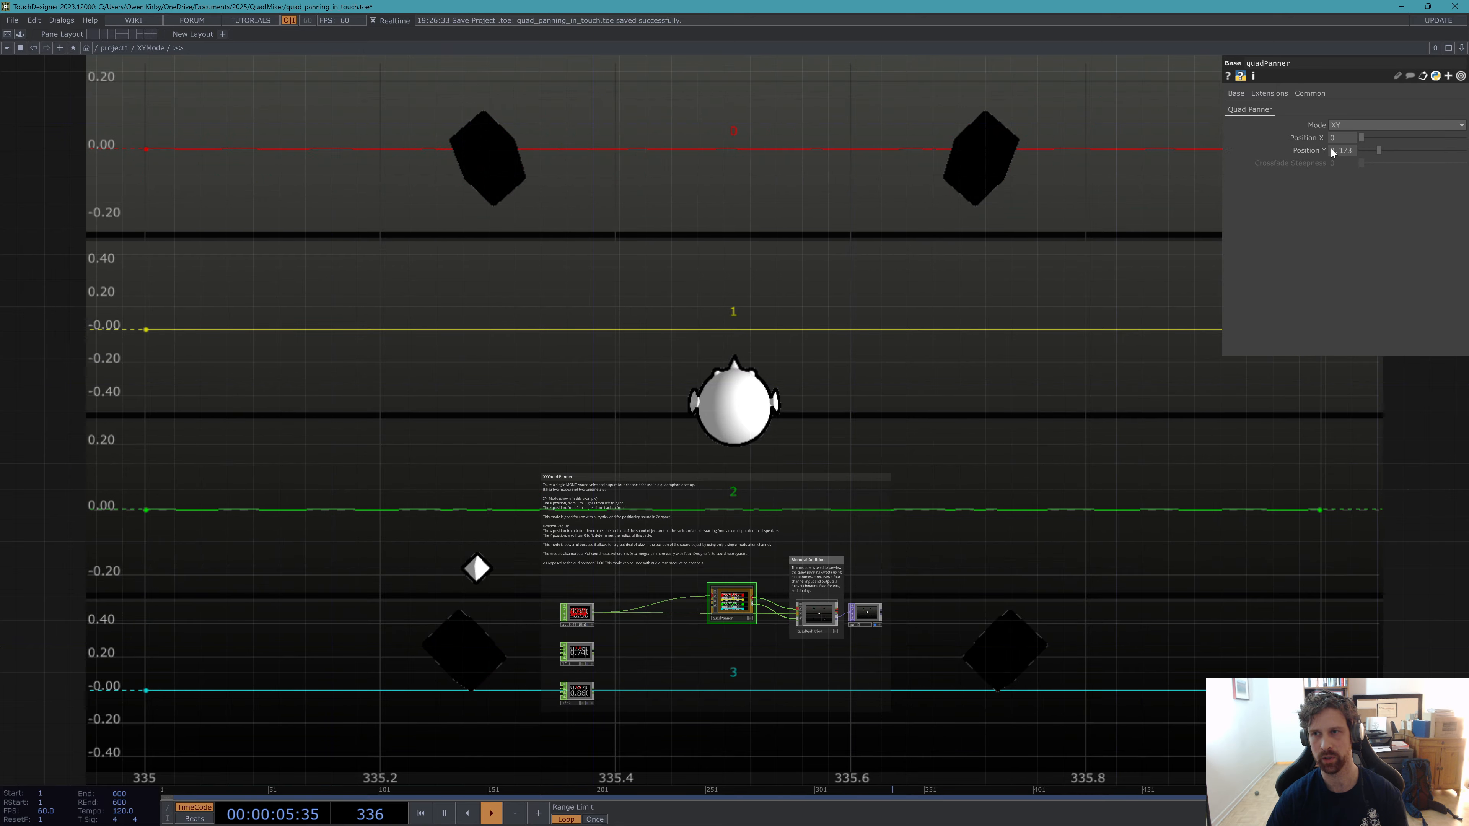
# Connect lfo1 to quadPanner's X position input and set its frequency to 64 after trying 32.
pyautogui.scroll(3, 726, 649)
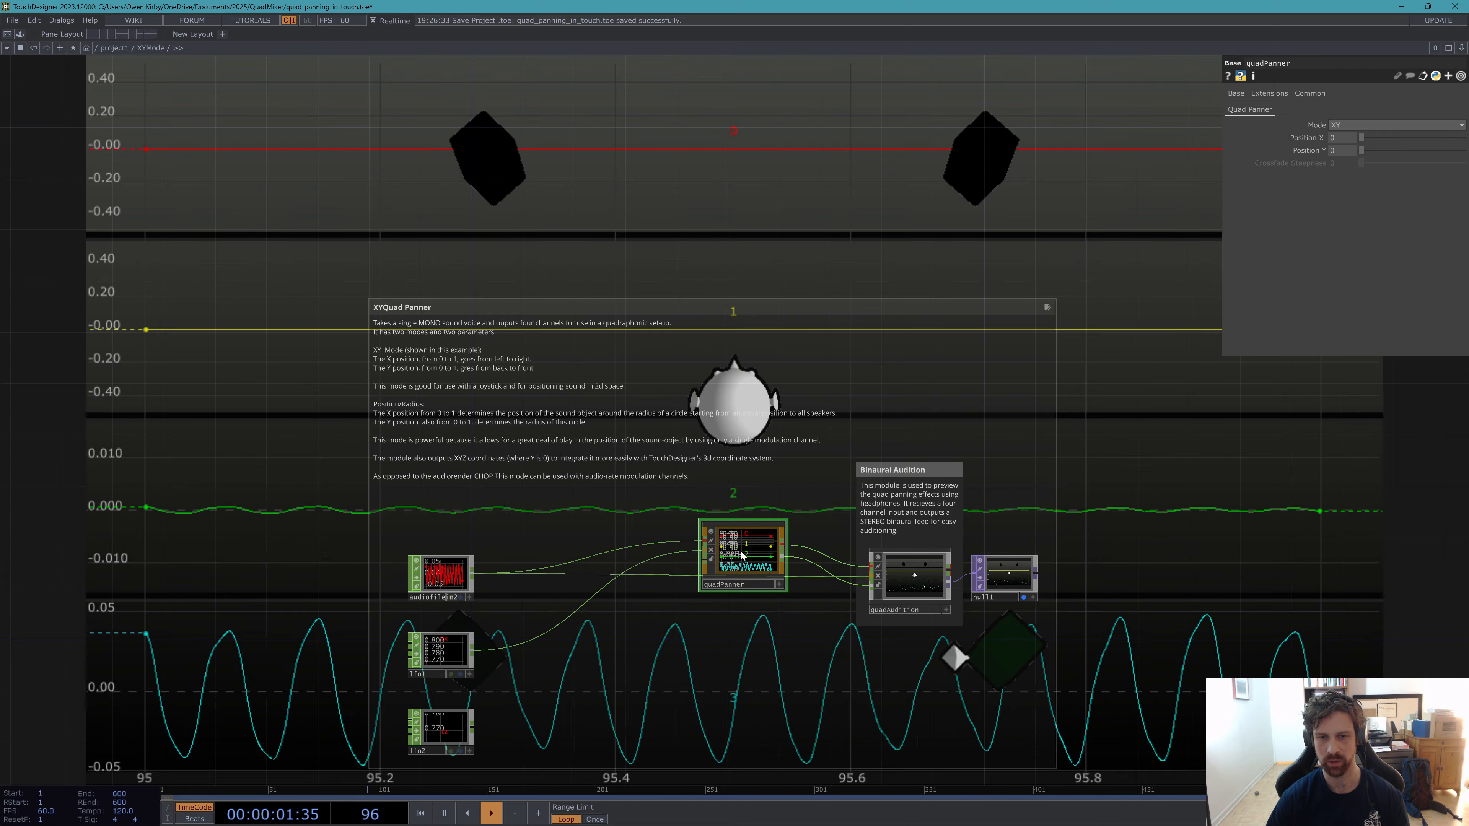
pyautogui.click(441, 653)
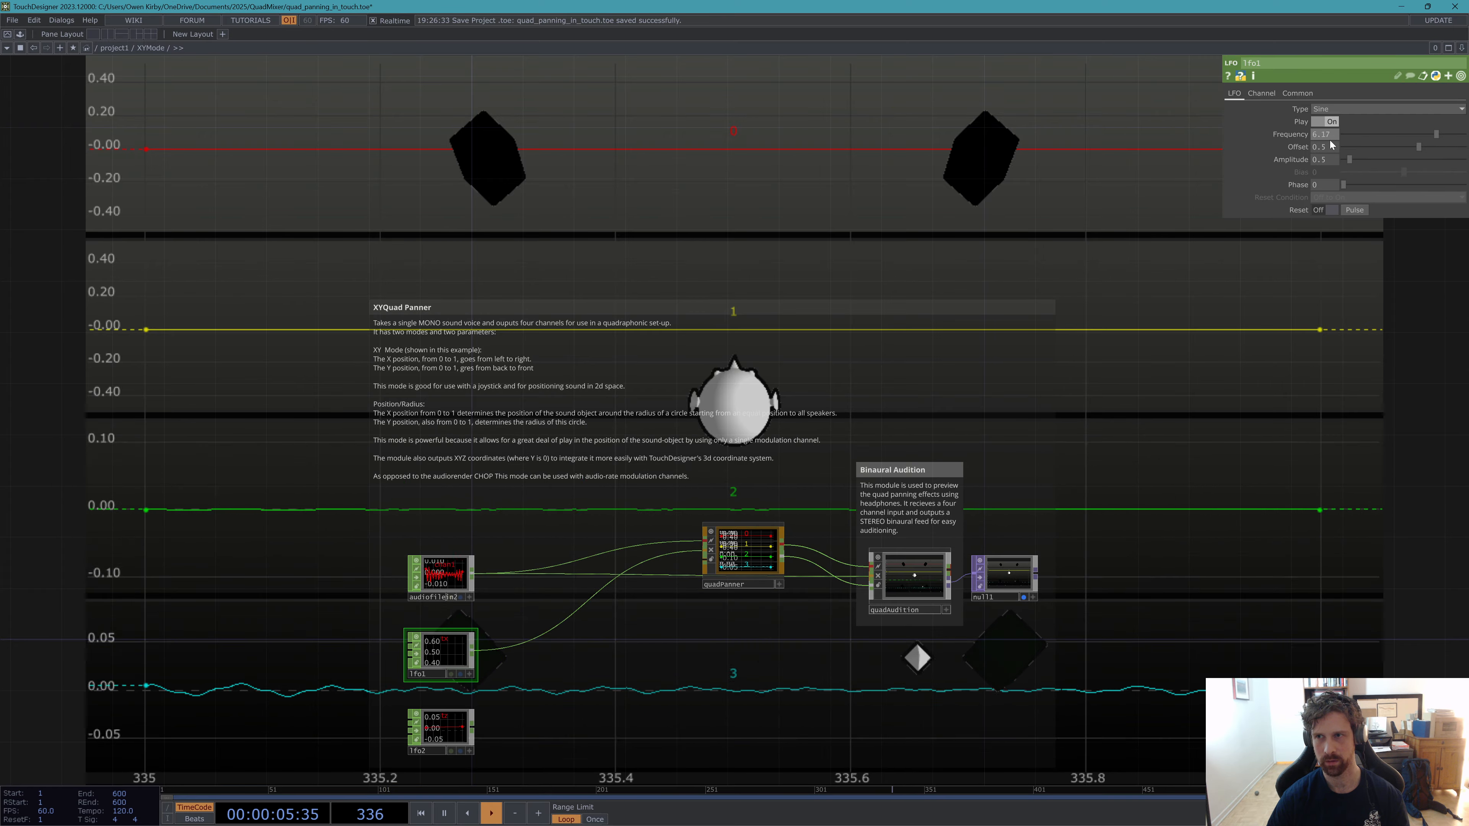
pyautogui.write('32')
pyautogui.press('Return')
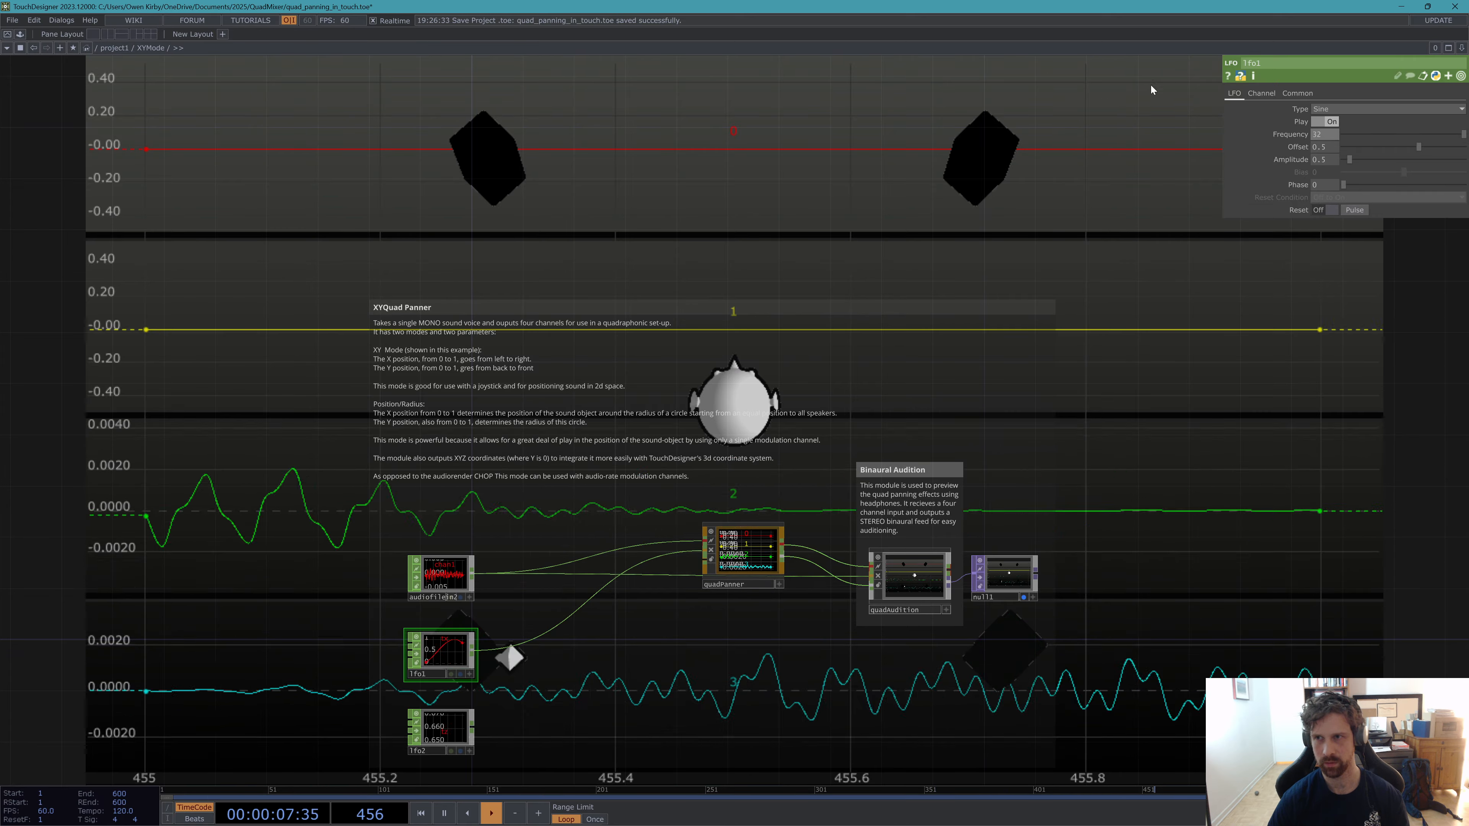
pyautogui.moveTo(1323, 134); pyautogui.dragTo(1195, 118)
pyautogui.write('64')
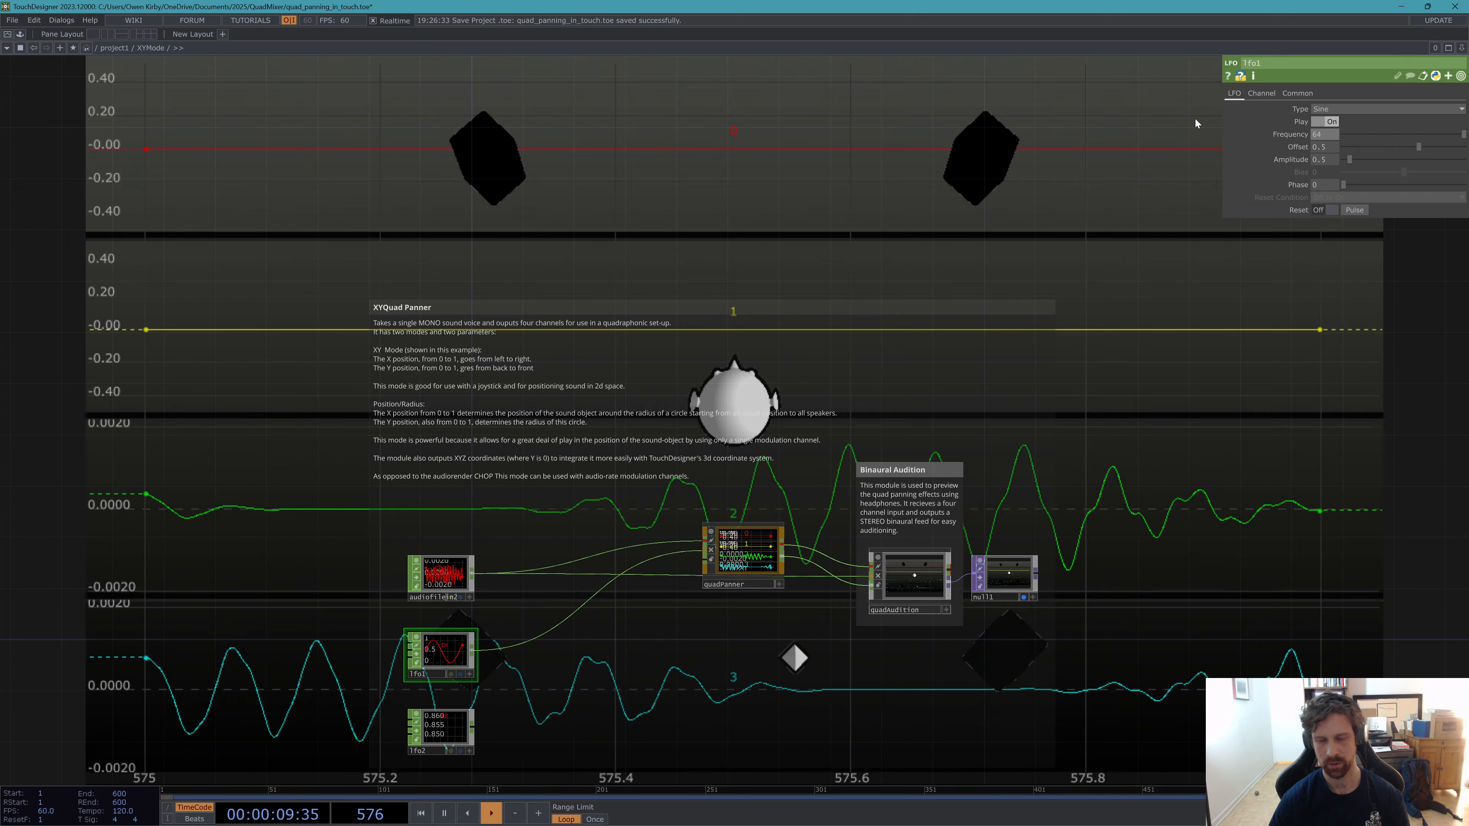
# Connect lfo2 to quadPanner's Y position input and lower lfo1's frequency to about 0.95.
pyautogui.press('Return')
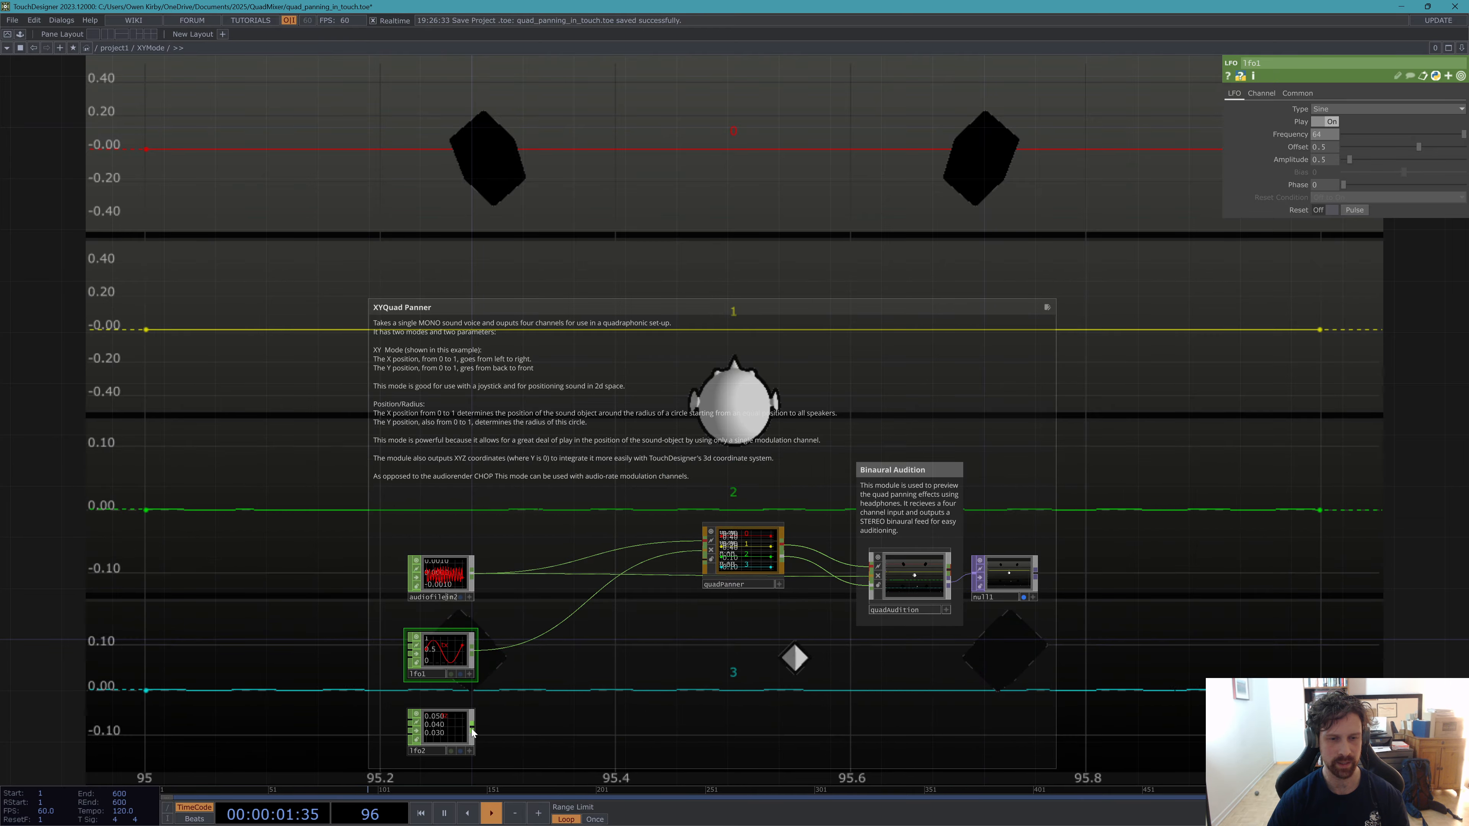
pyautogui.click(741, 553)
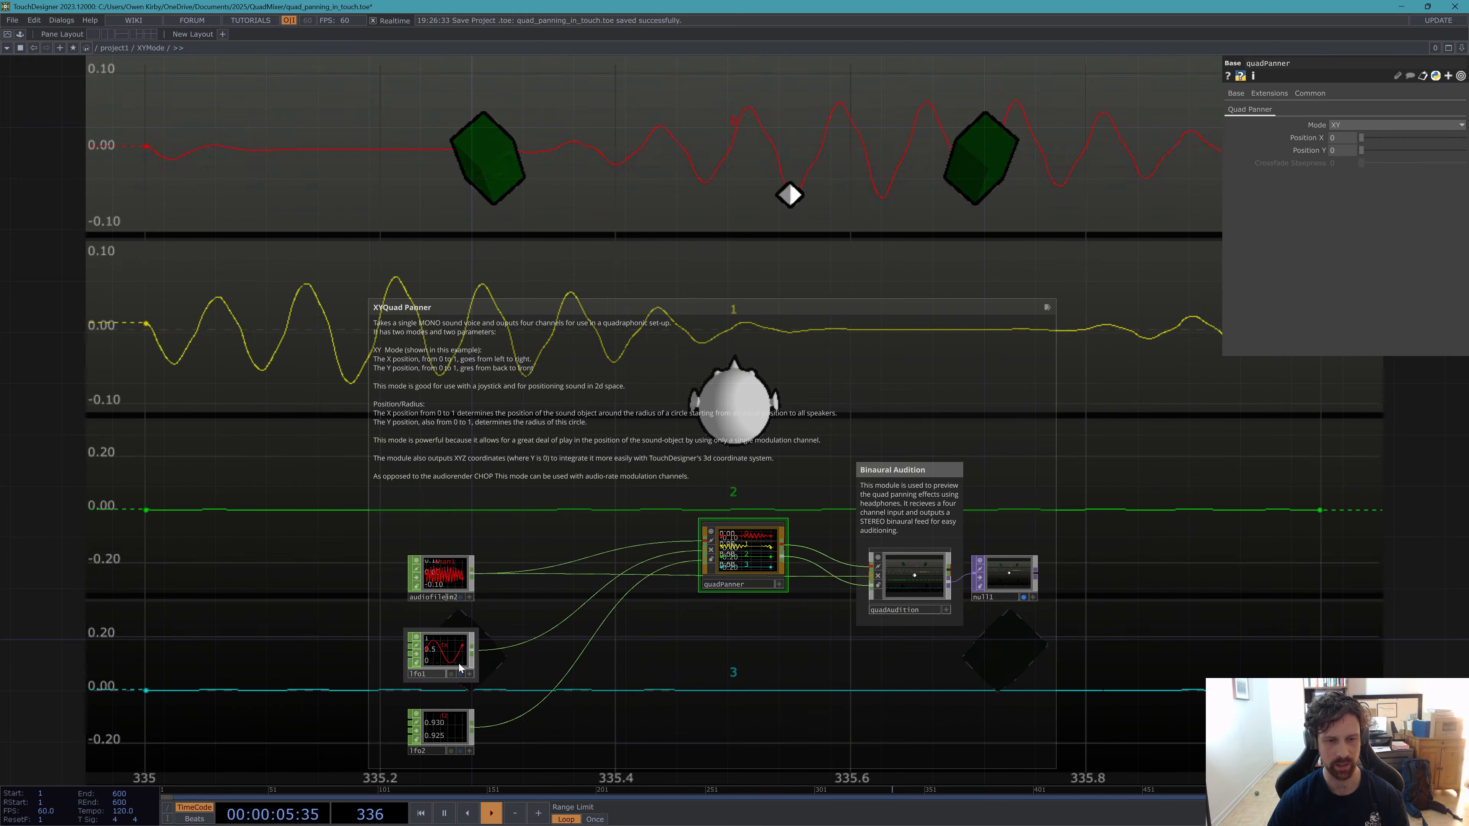
pyautogui.click(441, 651)
pyautogui.moveTo(1421, 134); pyautogui.dragTo(1359, 135)
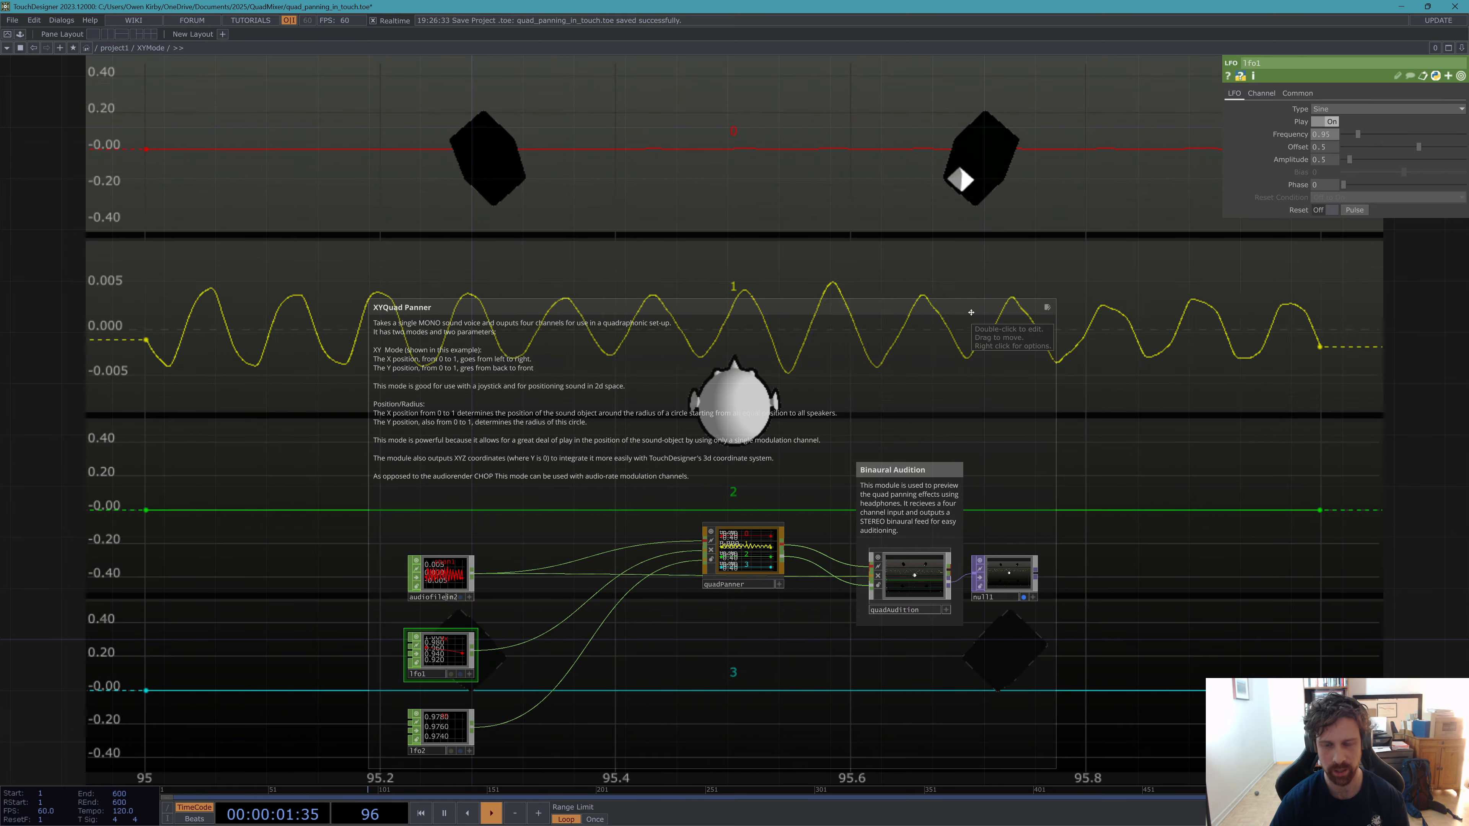
pyautogui.click(743, 549)
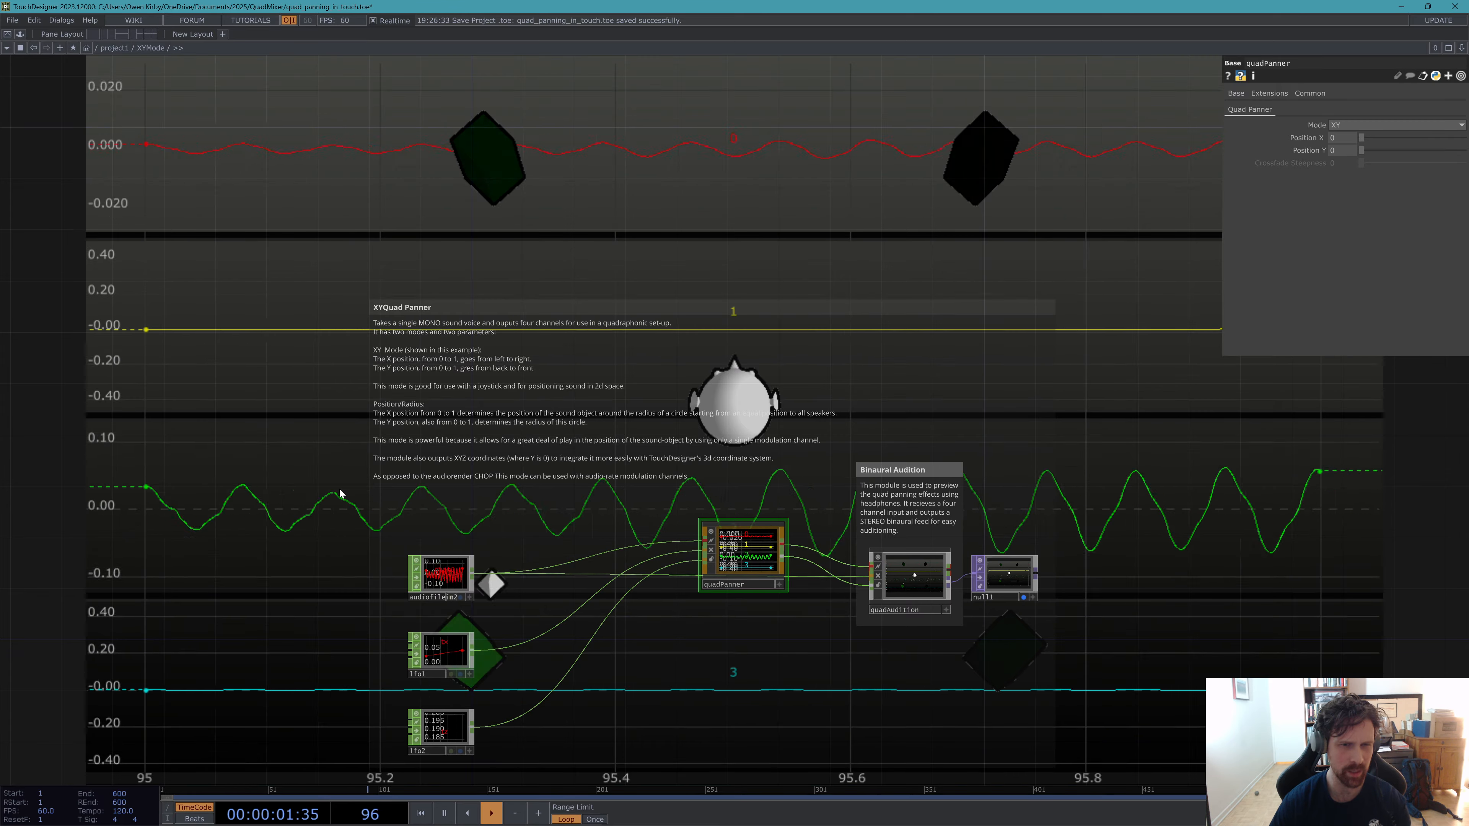
# Leave the XYMode network and open positionRadiusMode with its quadPanner and LFO sources in view.
pyautogui.scroll(3, 407, 652)
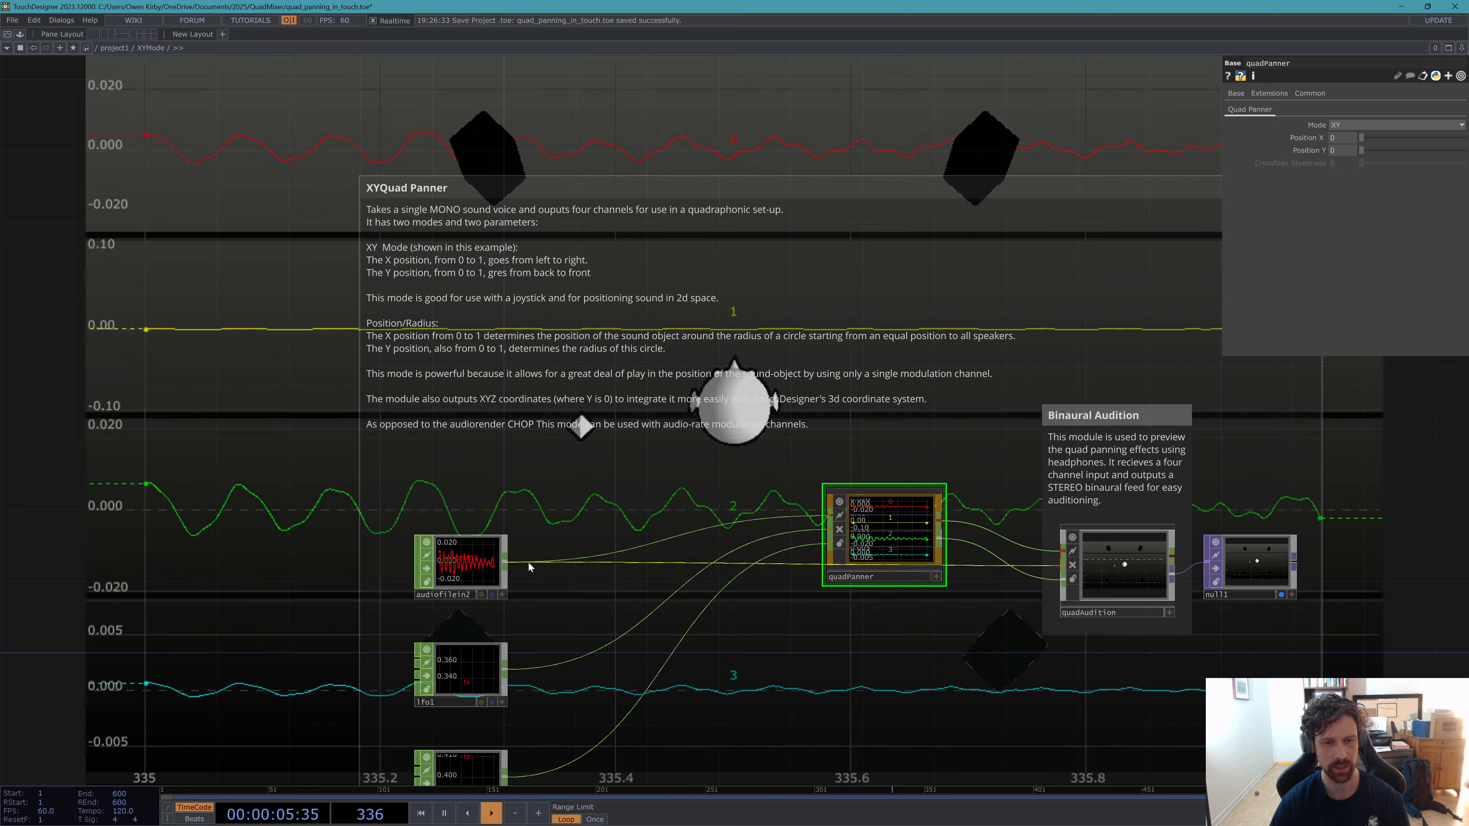
pyautogui.scroll(-5, 528, 561)
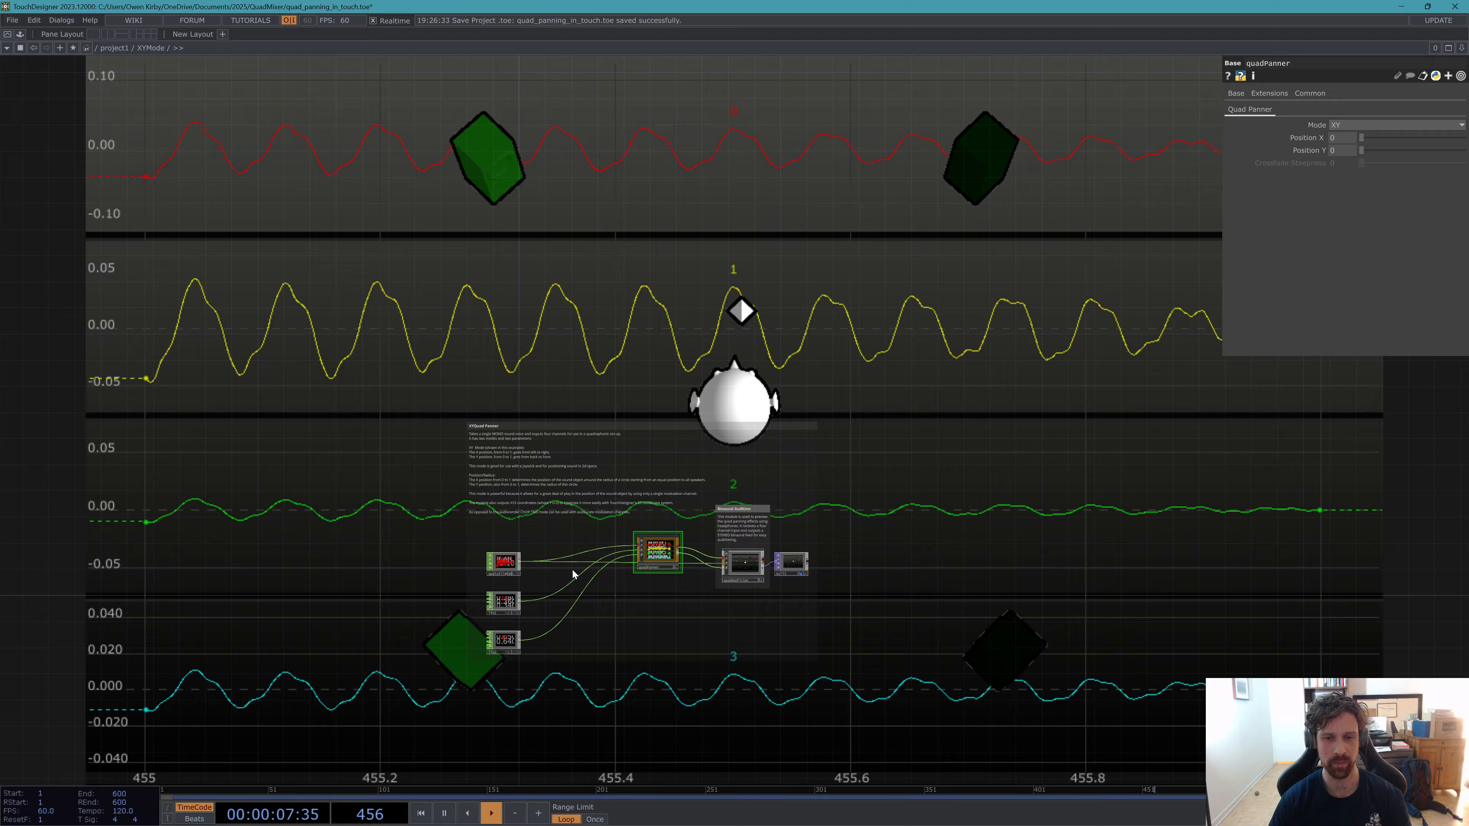
pyautogui.scroll(-6, 385, 318)
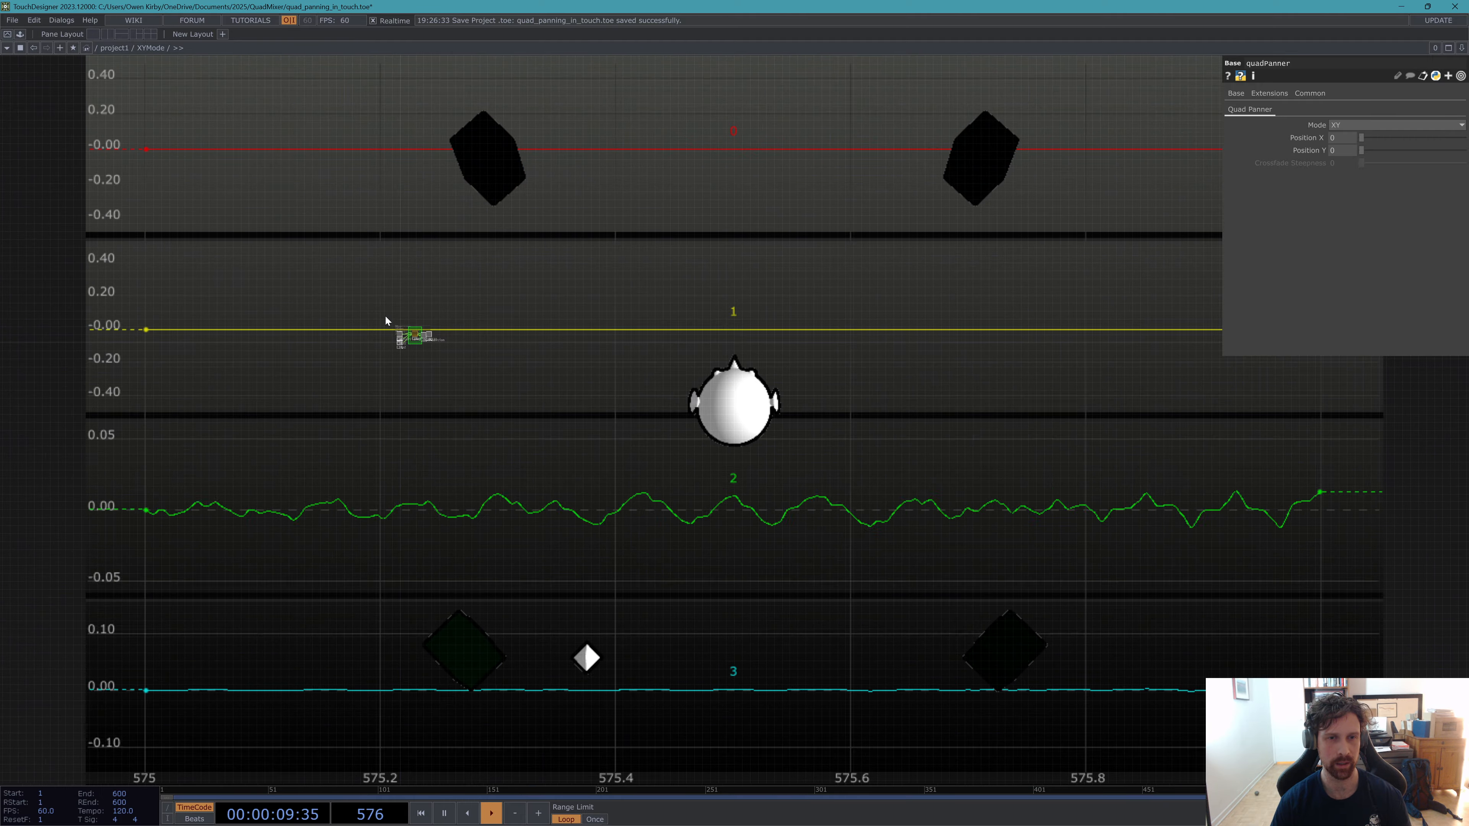
pyautogui.scroll(-3, 386, 316)
pyautogui.moveTo(750, 547); pyautogui.dragTo(556, 616)
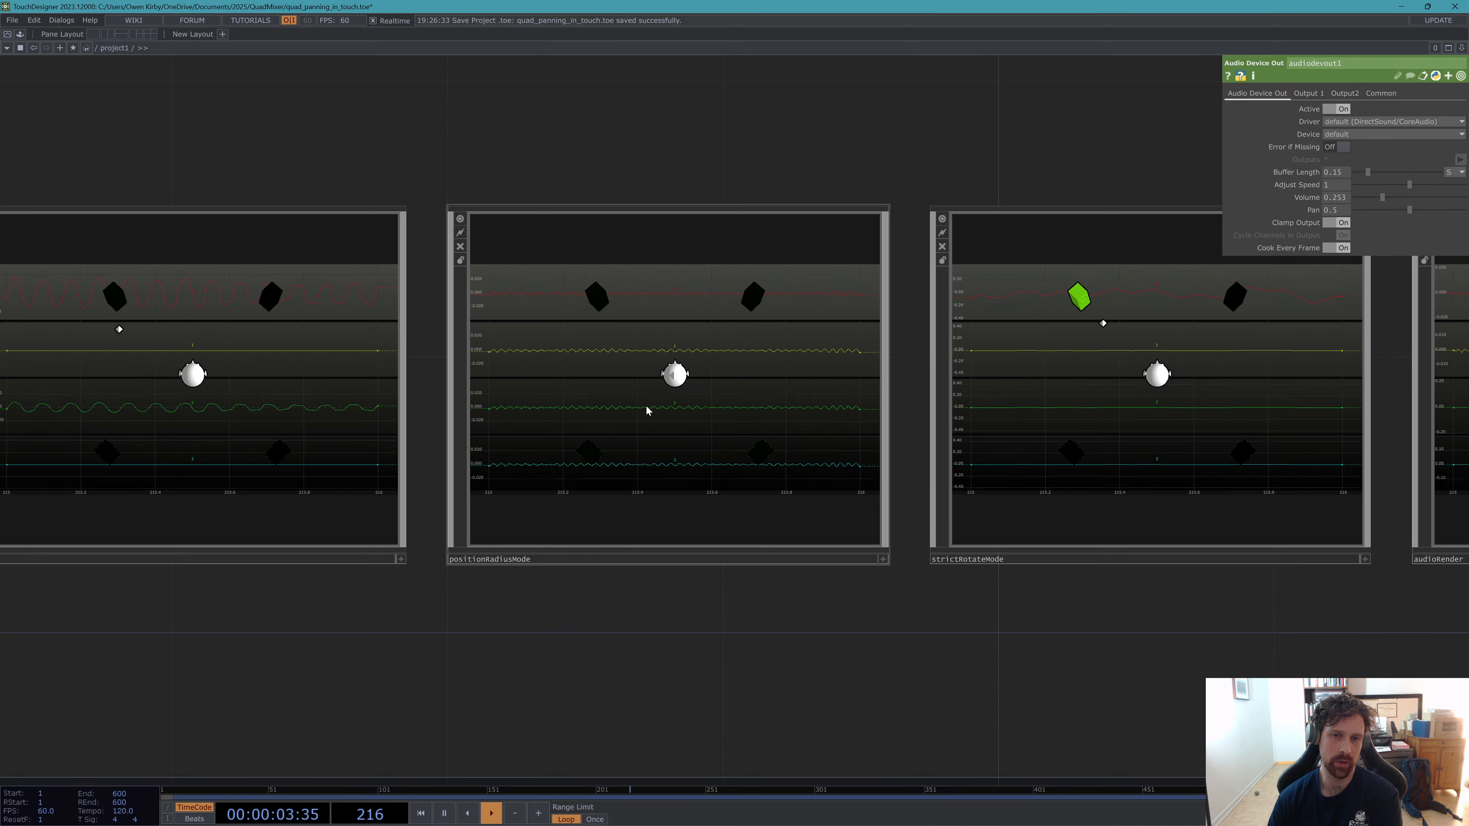
pyautogui.scroll(5, 646, 410)
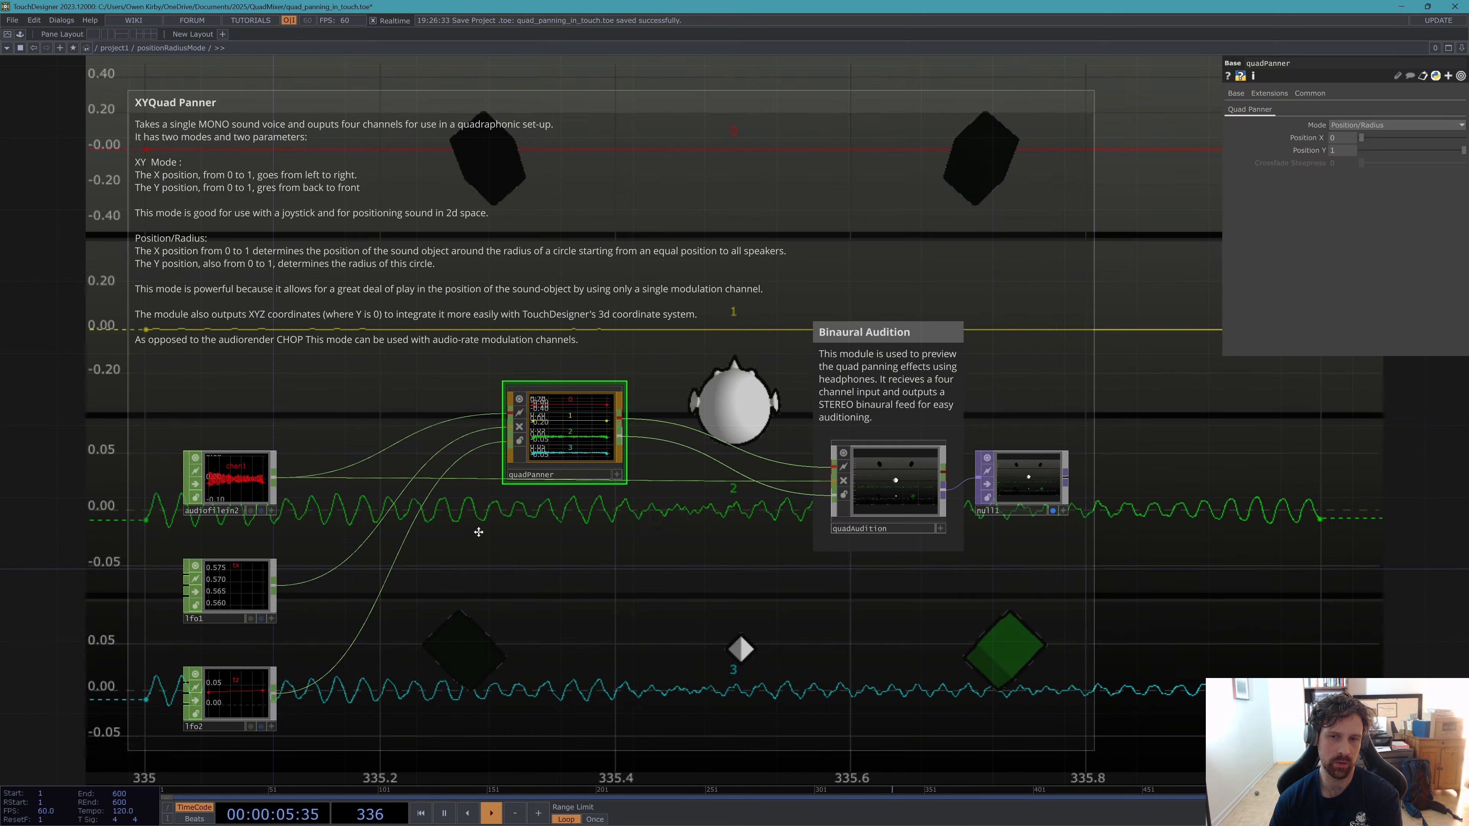
pyautogui.moveTo(478, 531); pyautogui.dragTo(584, 392)
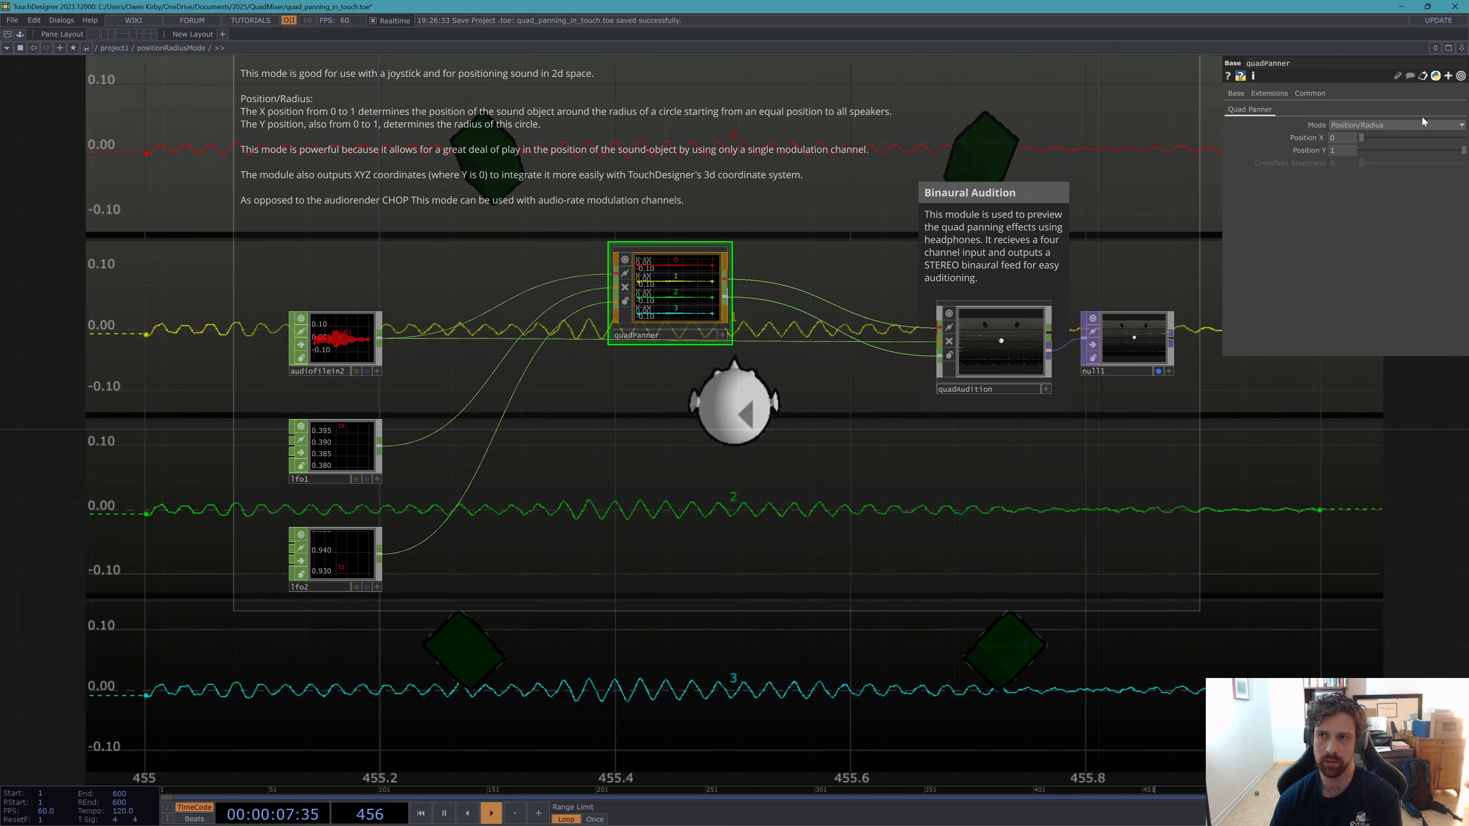
# Review the settings of lfo1, lfo2 and quadPanner in the positionRadiusMode network.
pyautogui.click(339, 436)
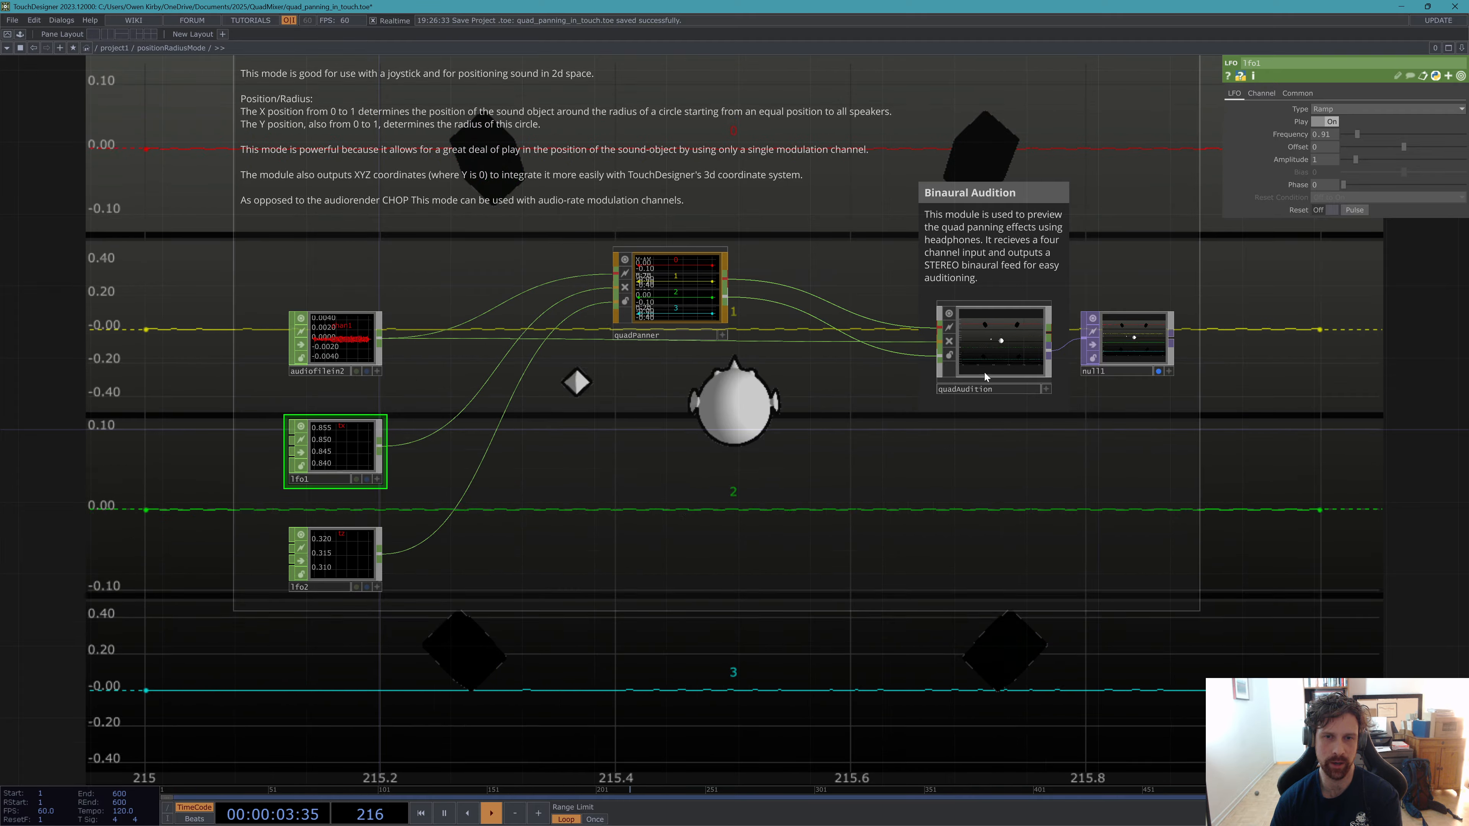
pyautogui.click(377, 541)
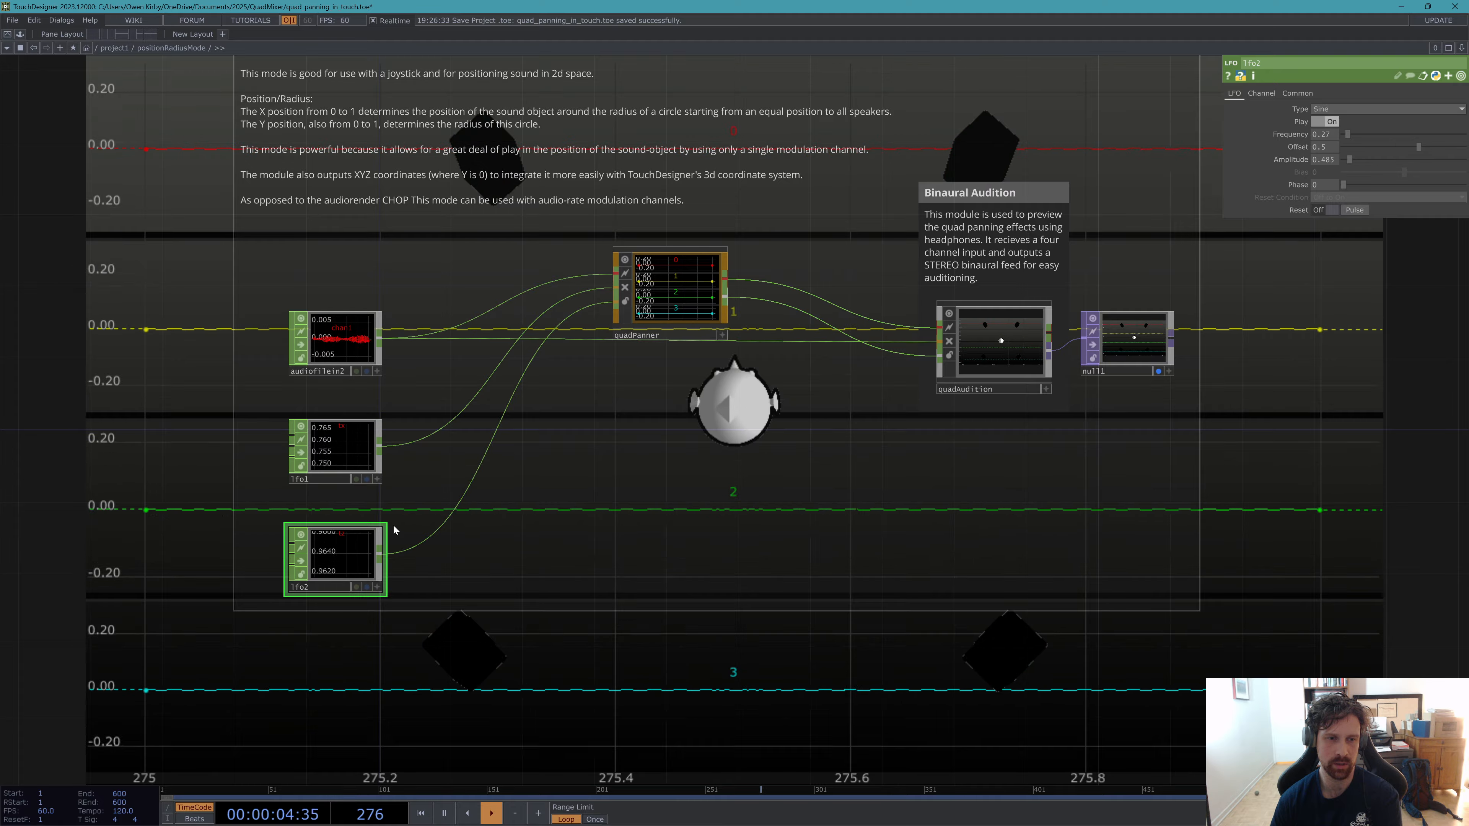
pyautogui.click(676, 300)
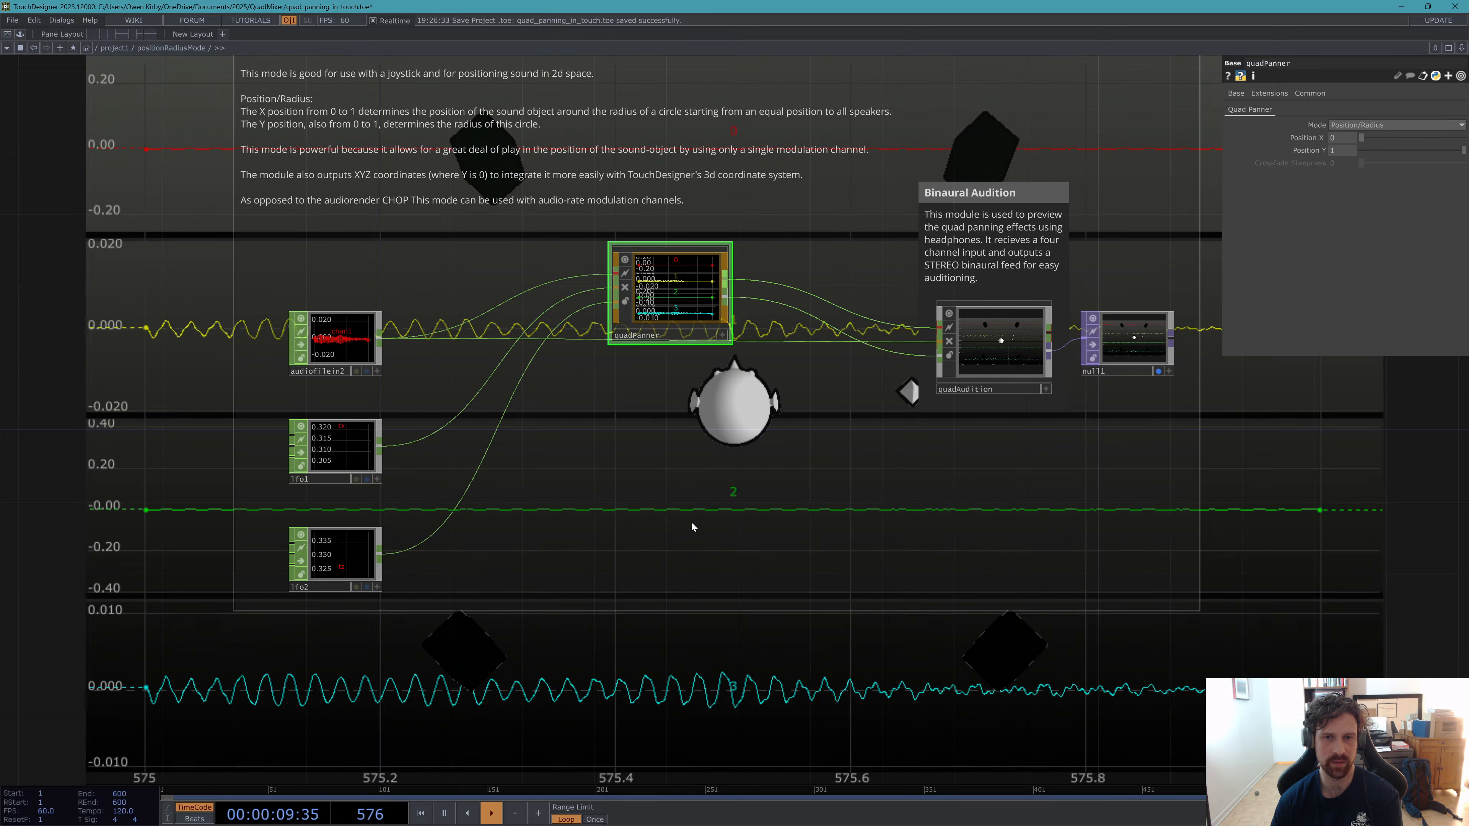
# Try frequencies of 64 and 32 on positionRadiusMode's lfo1, and settle on 0.99.
pyautogui.click(352, 438)
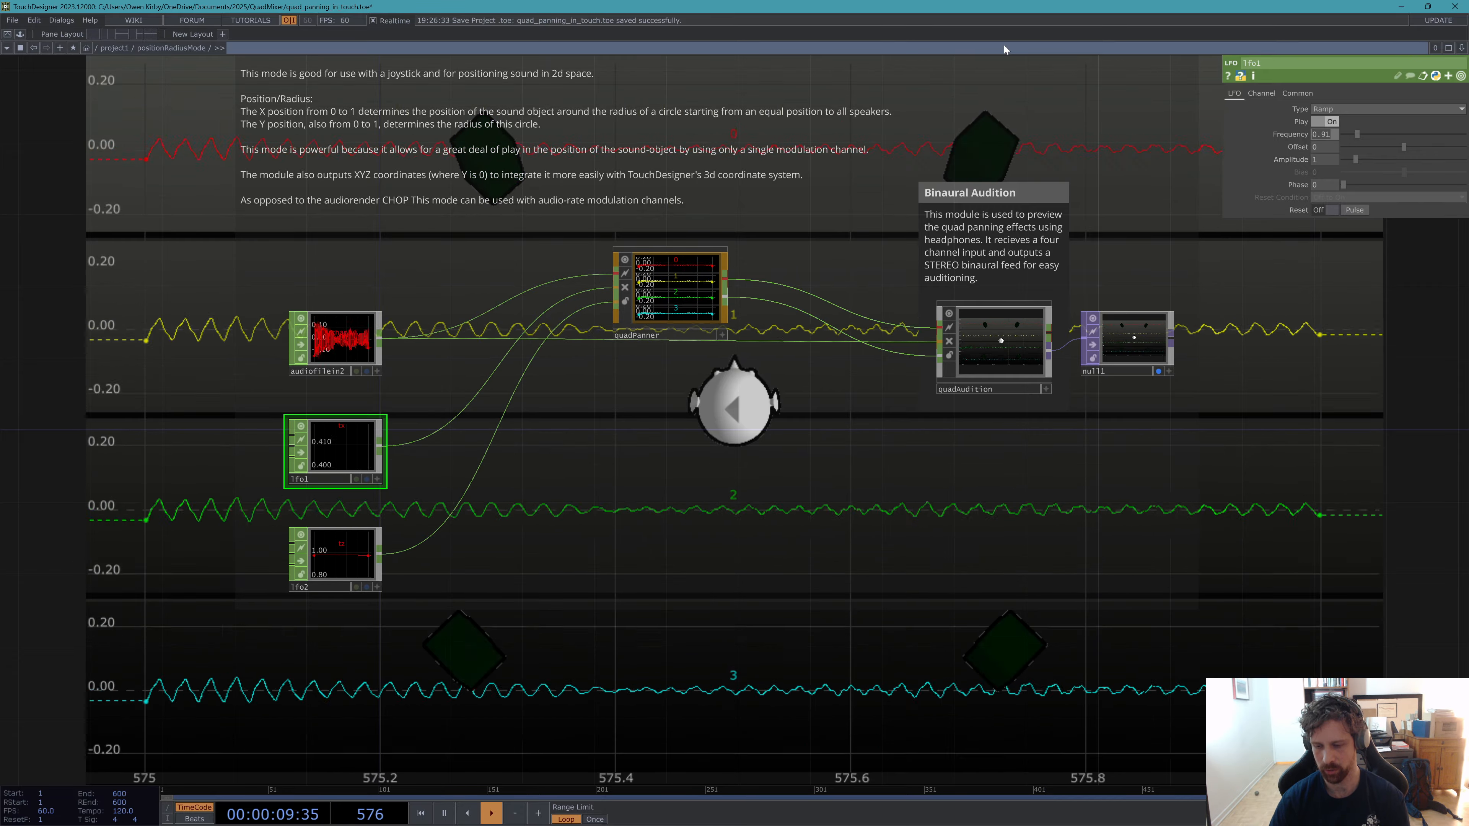
pyautogui.write('64')
pyautogui.press('Return')
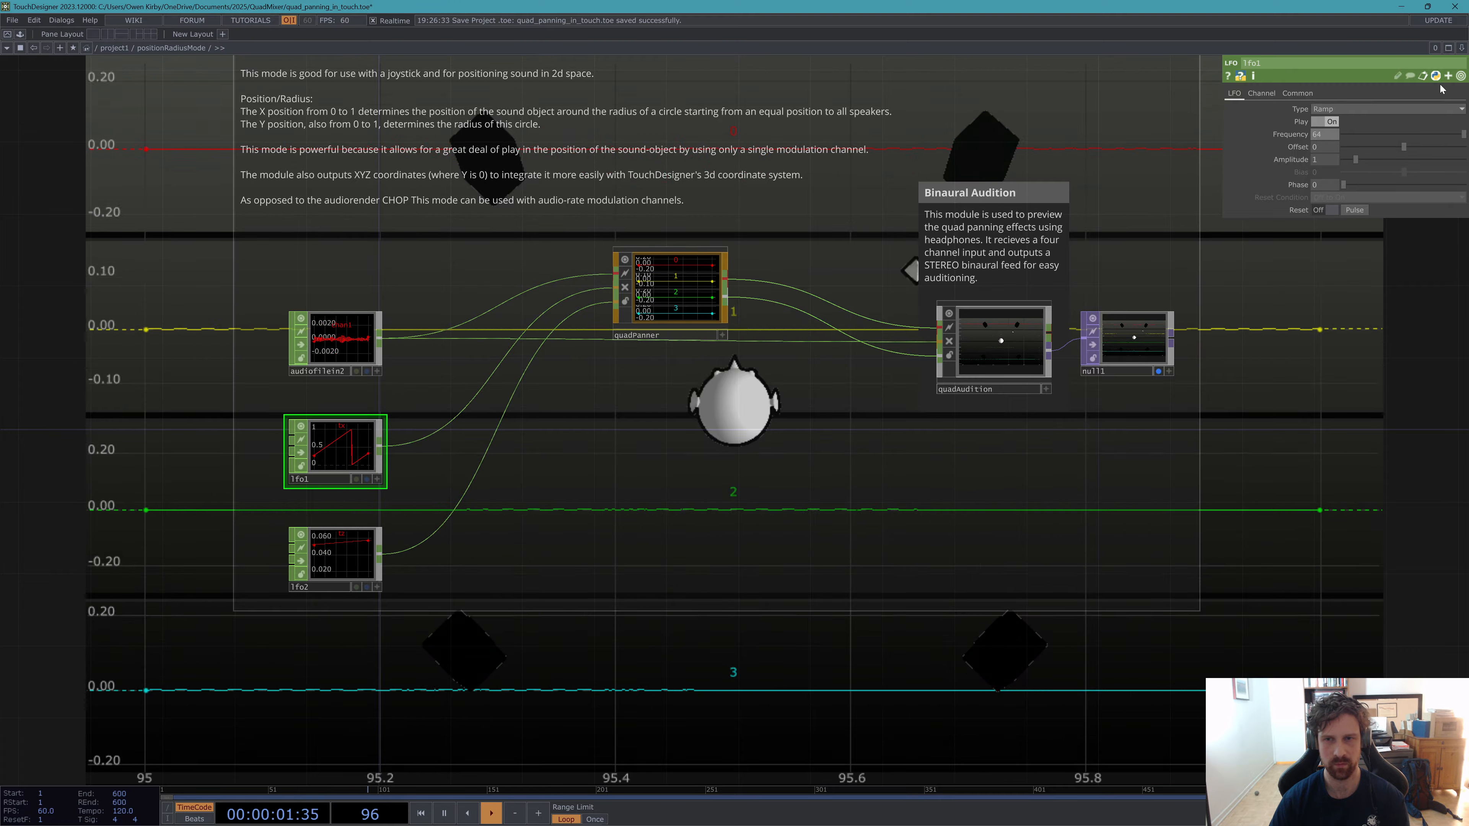
pyautogui.write('32')
pyautogui.press('Return')
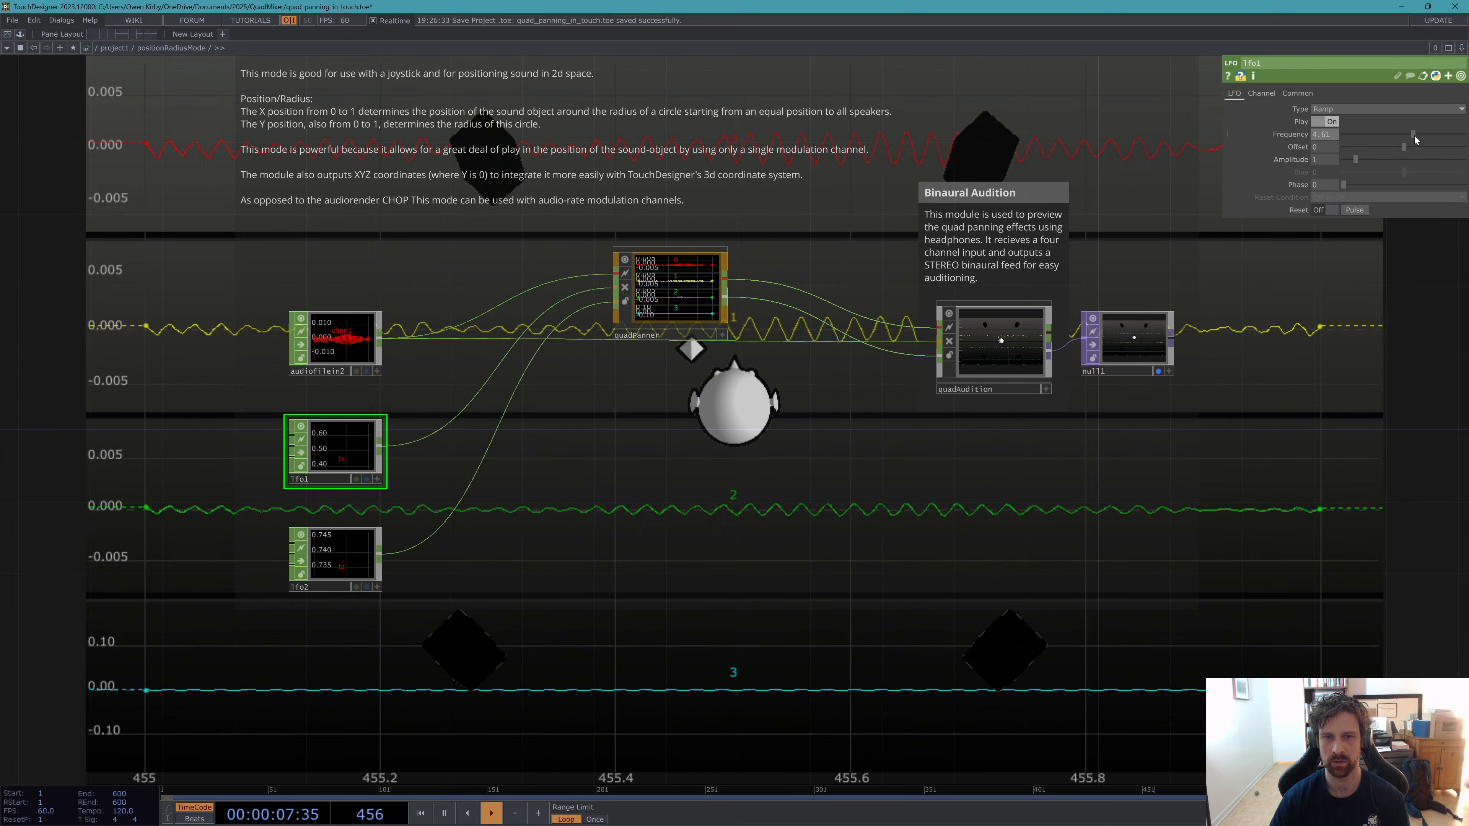
pyautogui.moveTo(1413, 136); pyautogui.dragTo(1358, 140)
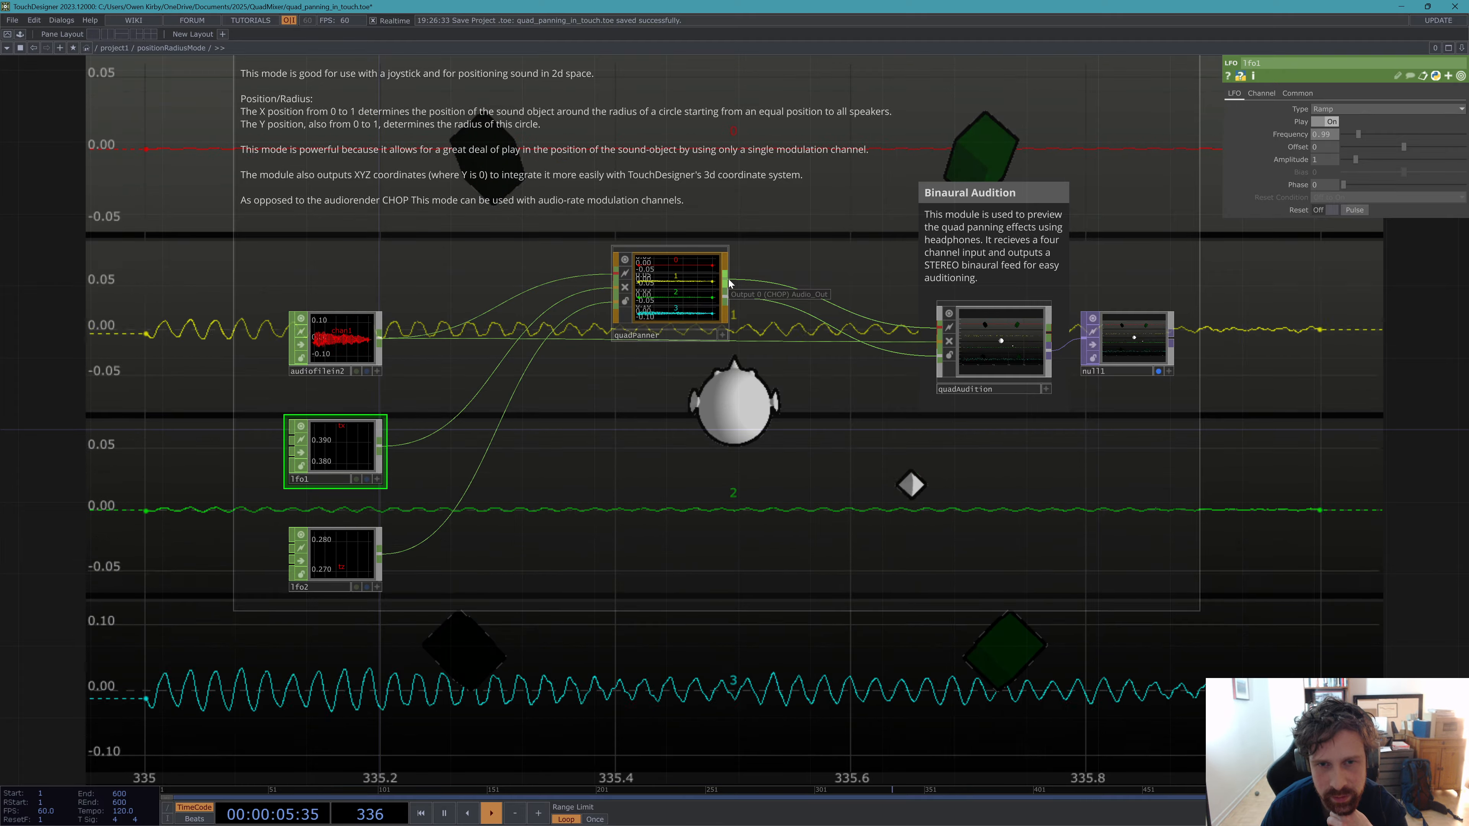
# Select quadAudition, return to the project1 overview, and reopen the positionRadiusMode network.
pyautogui.click(983, 347)
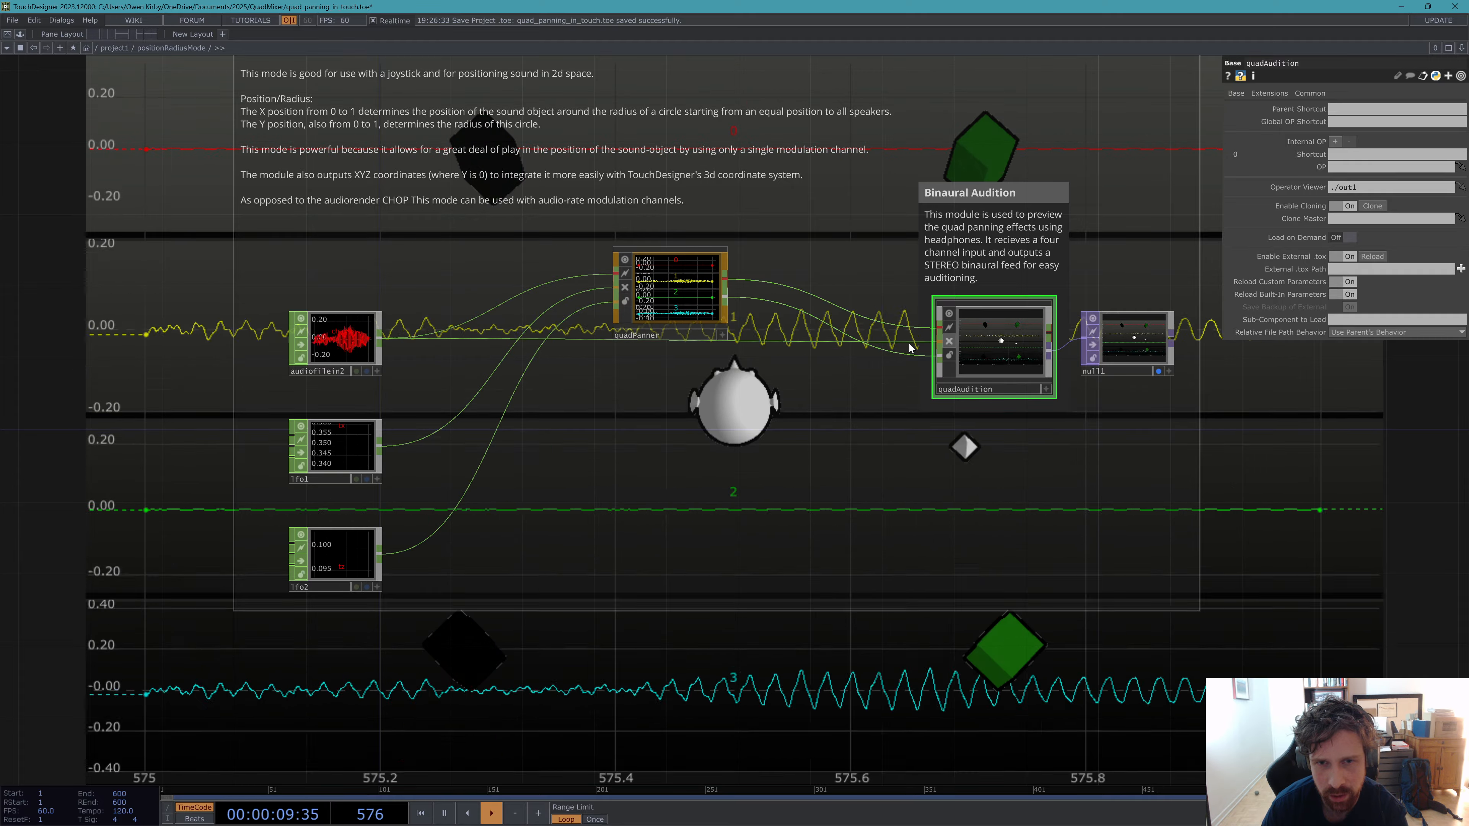
pyautogui.scroll(-3, 687, 349)
pyautogui.scroll(-5, 686, 349)
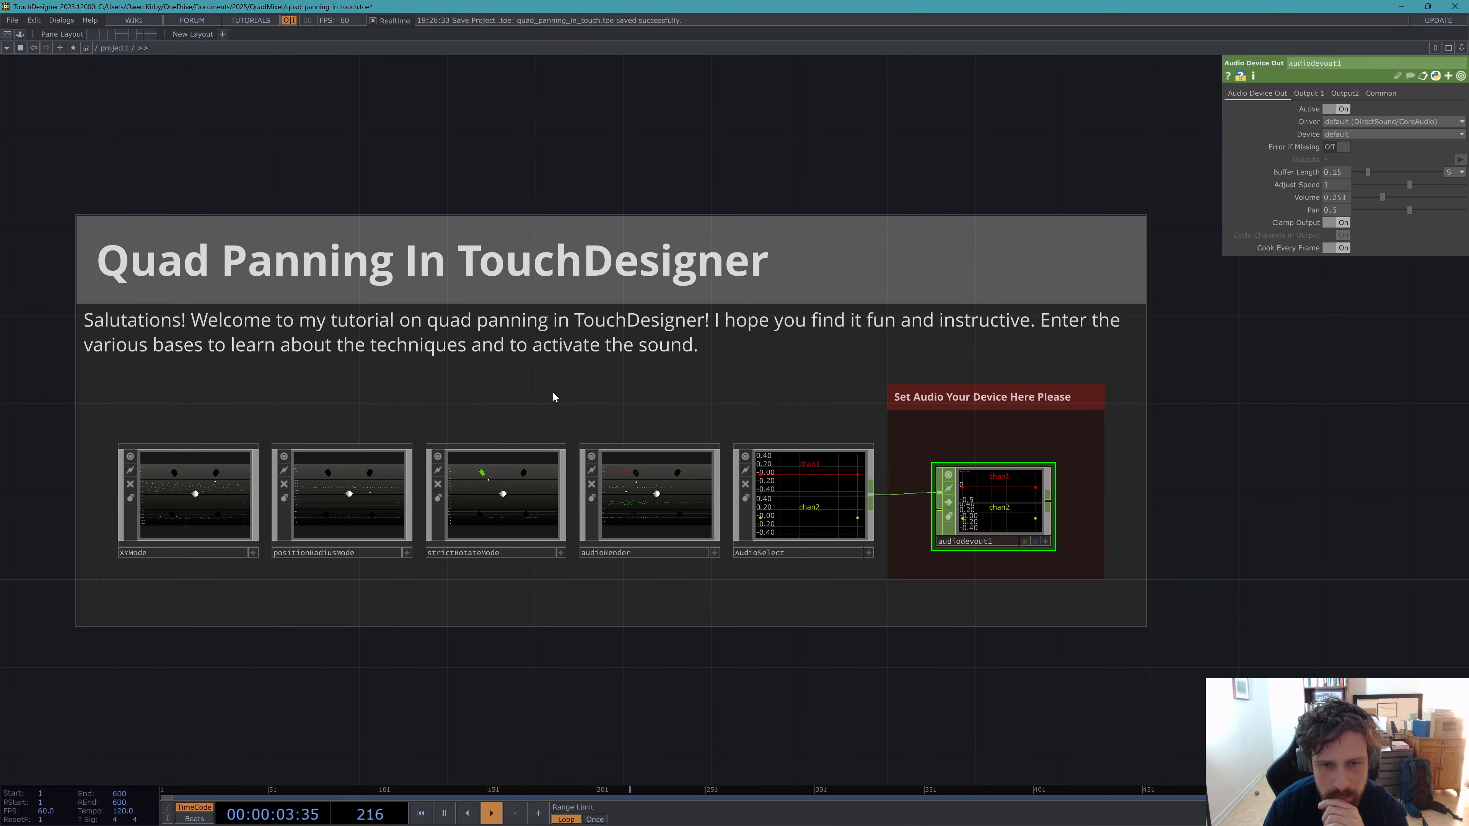
pyautogui.scroll(5, 606, 485)
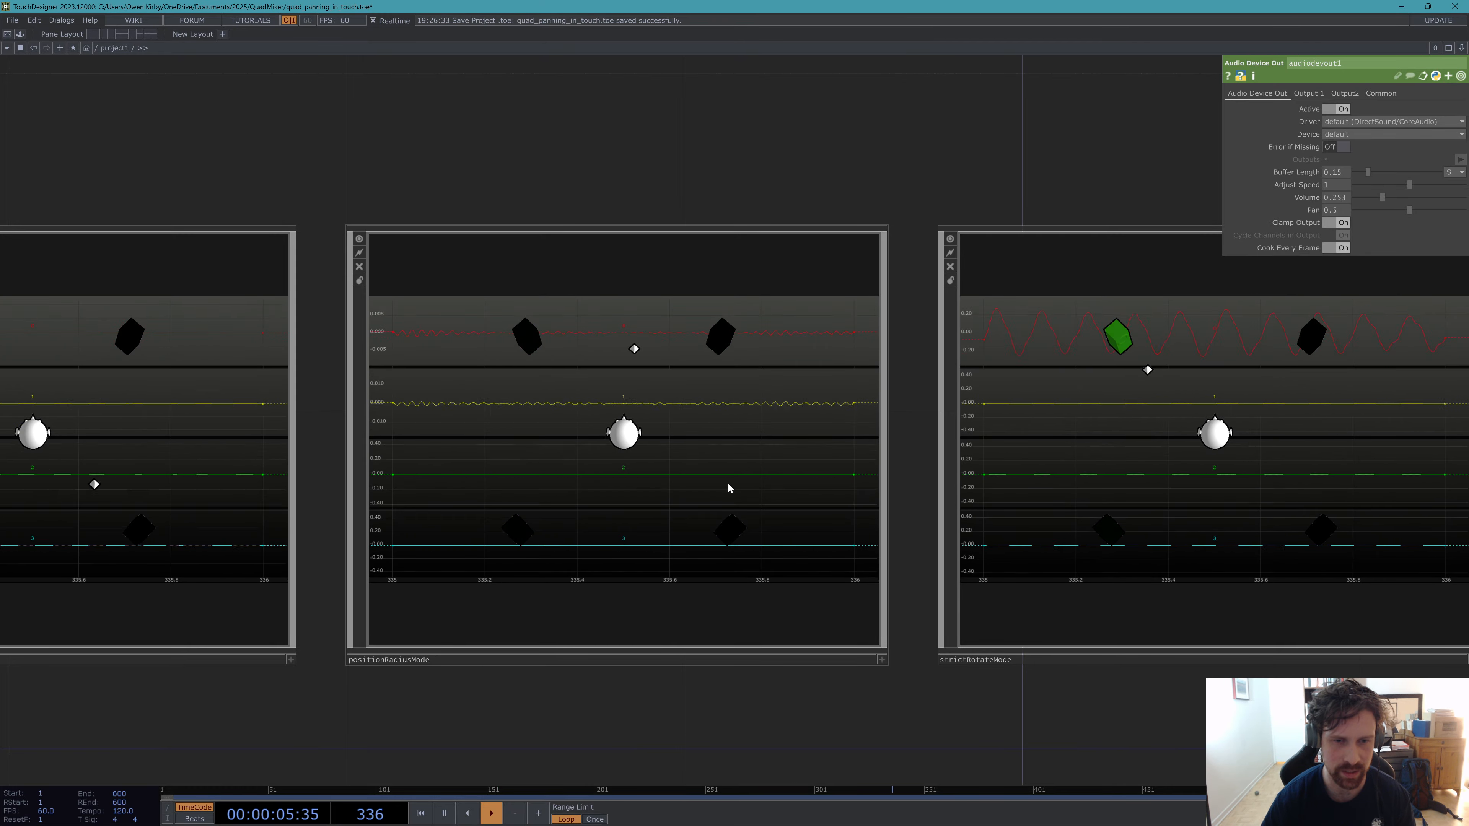
pyautogui.scroll(5, 728, 478)
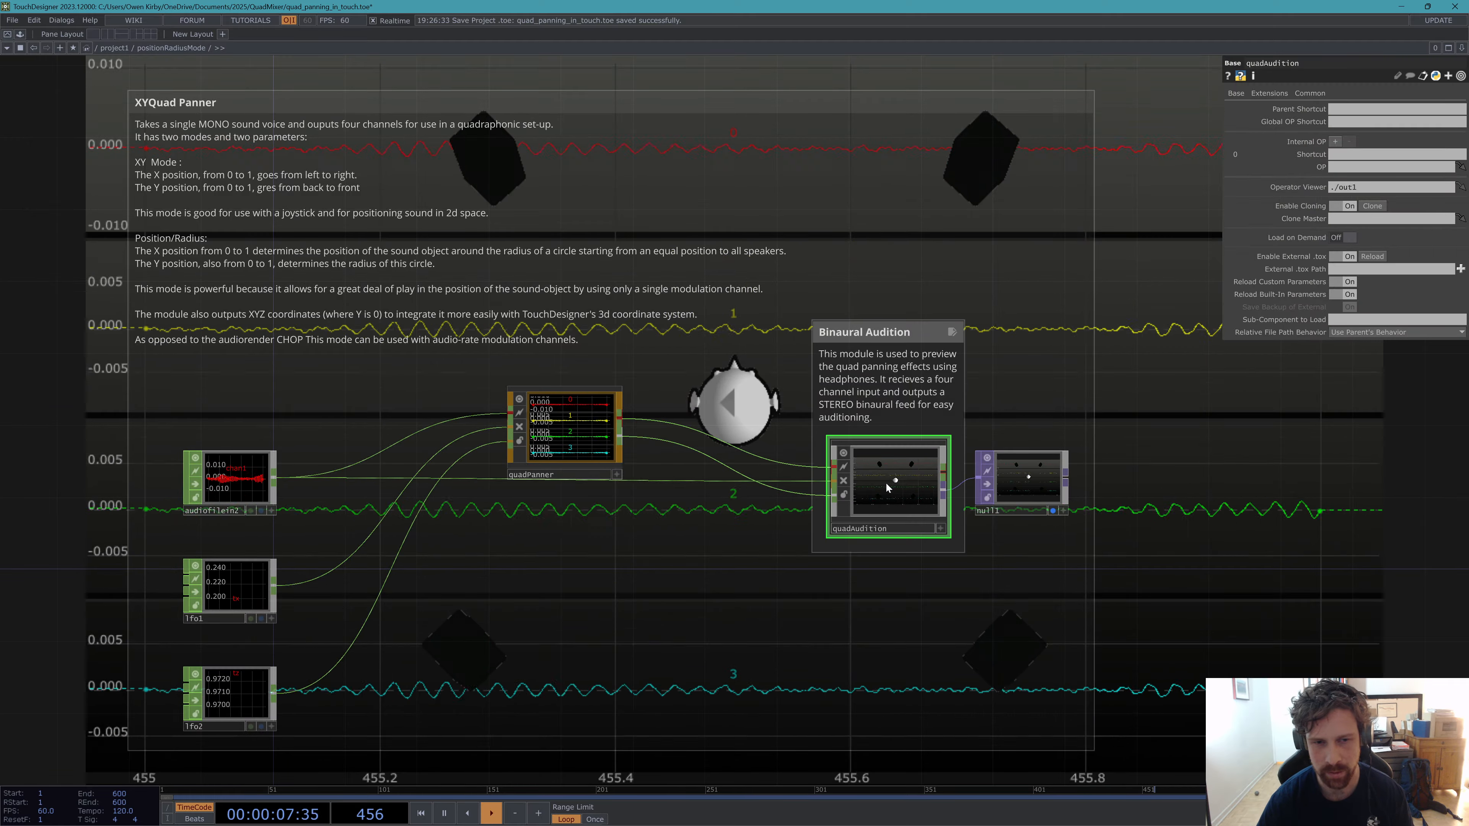
# Examine the network inside quadAudition, including audiorender1's listener and source settings and the voice inputs, and return to positionRadiusMode.
pyautogui.scroll(5, 886, 484)
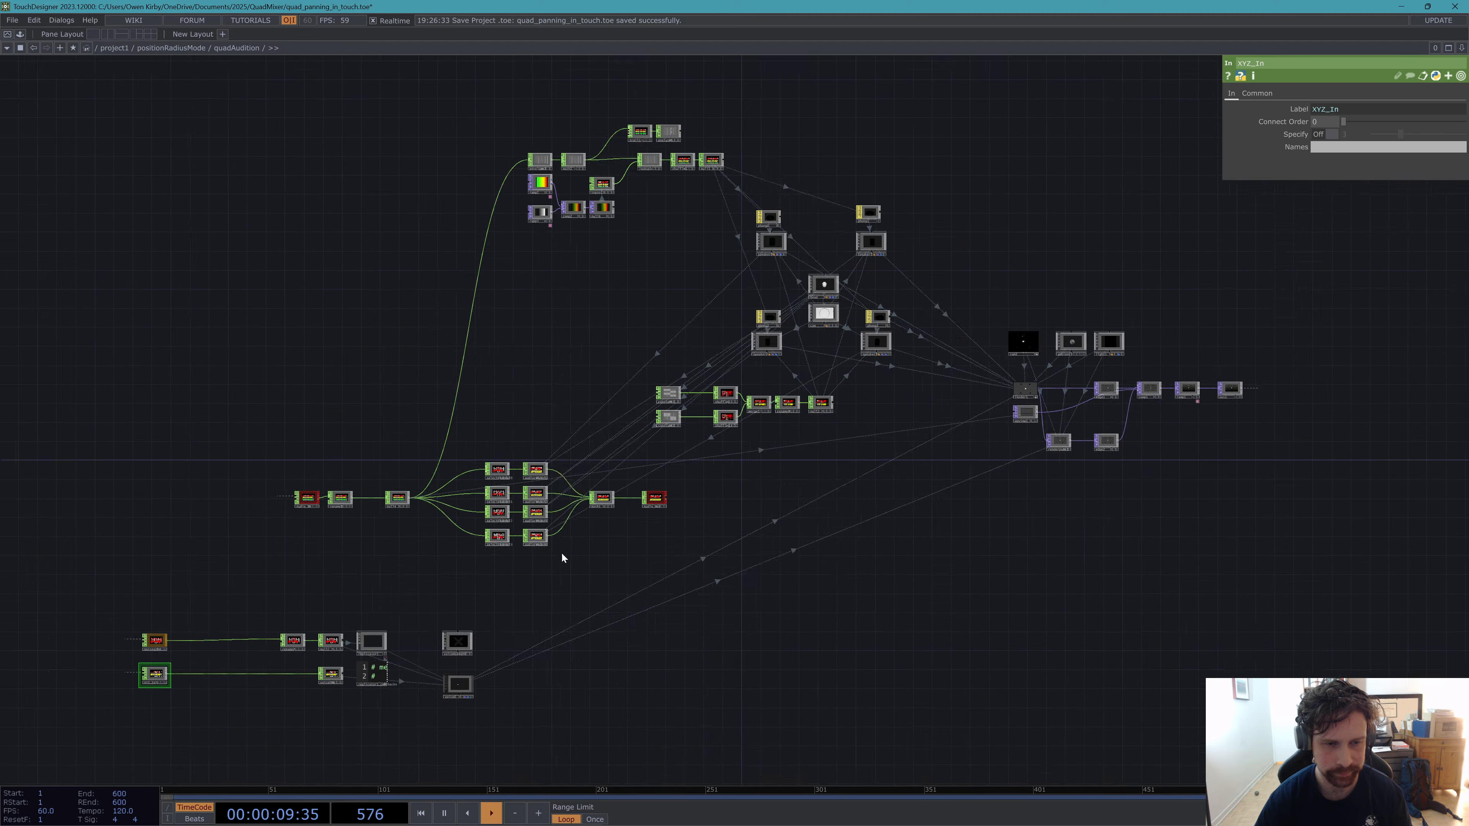
pyautogui.scroll(4, 561, 552)
pyautogui.click(676, 473)
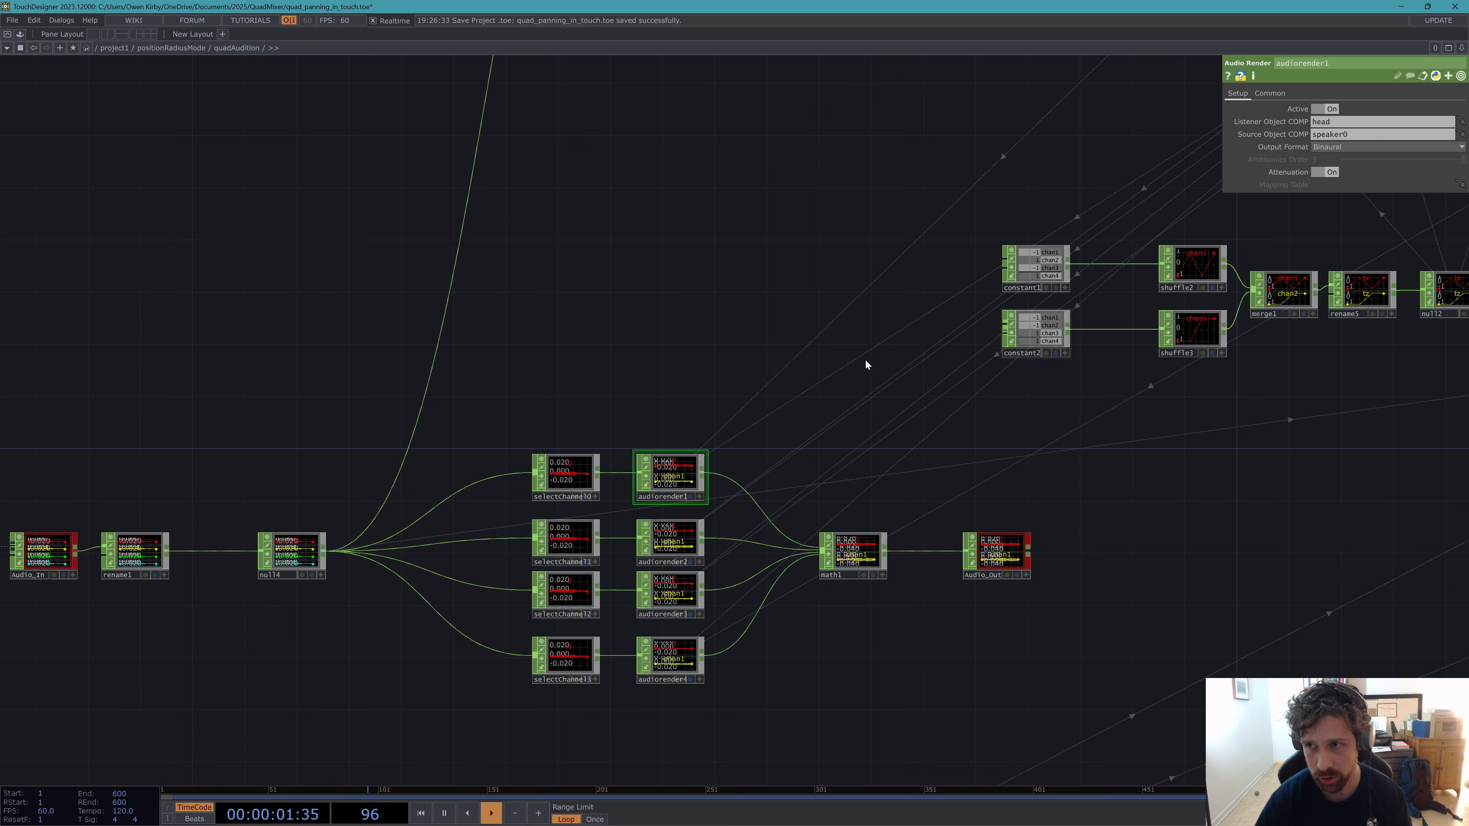
pyautogui.moveTo(632, 201); pyautogui.dragTo(782, 299)
pyautogui.scroll(-3, 797, 513)
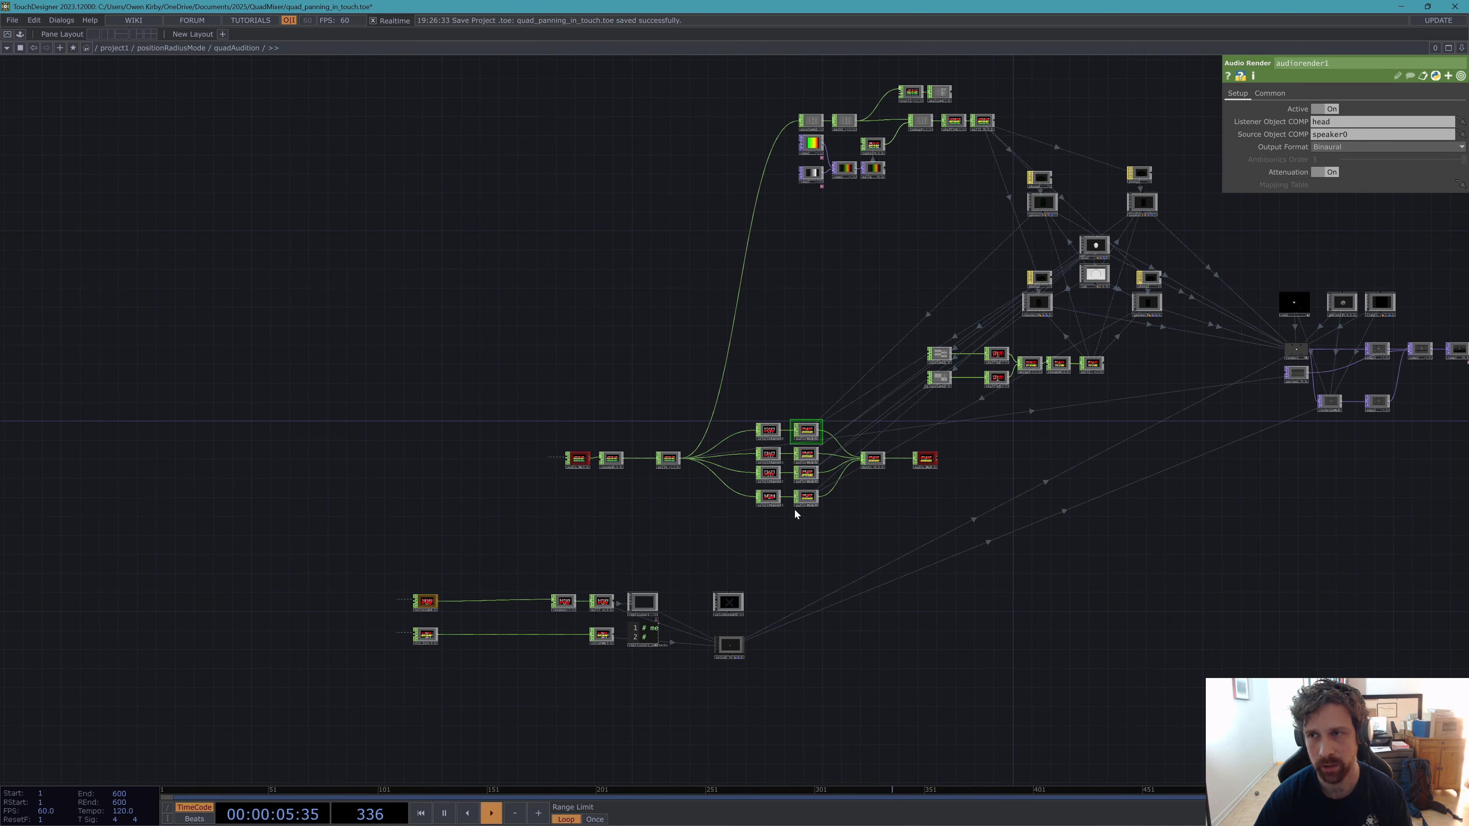
pyautogui.scroll(4, 974, 437)
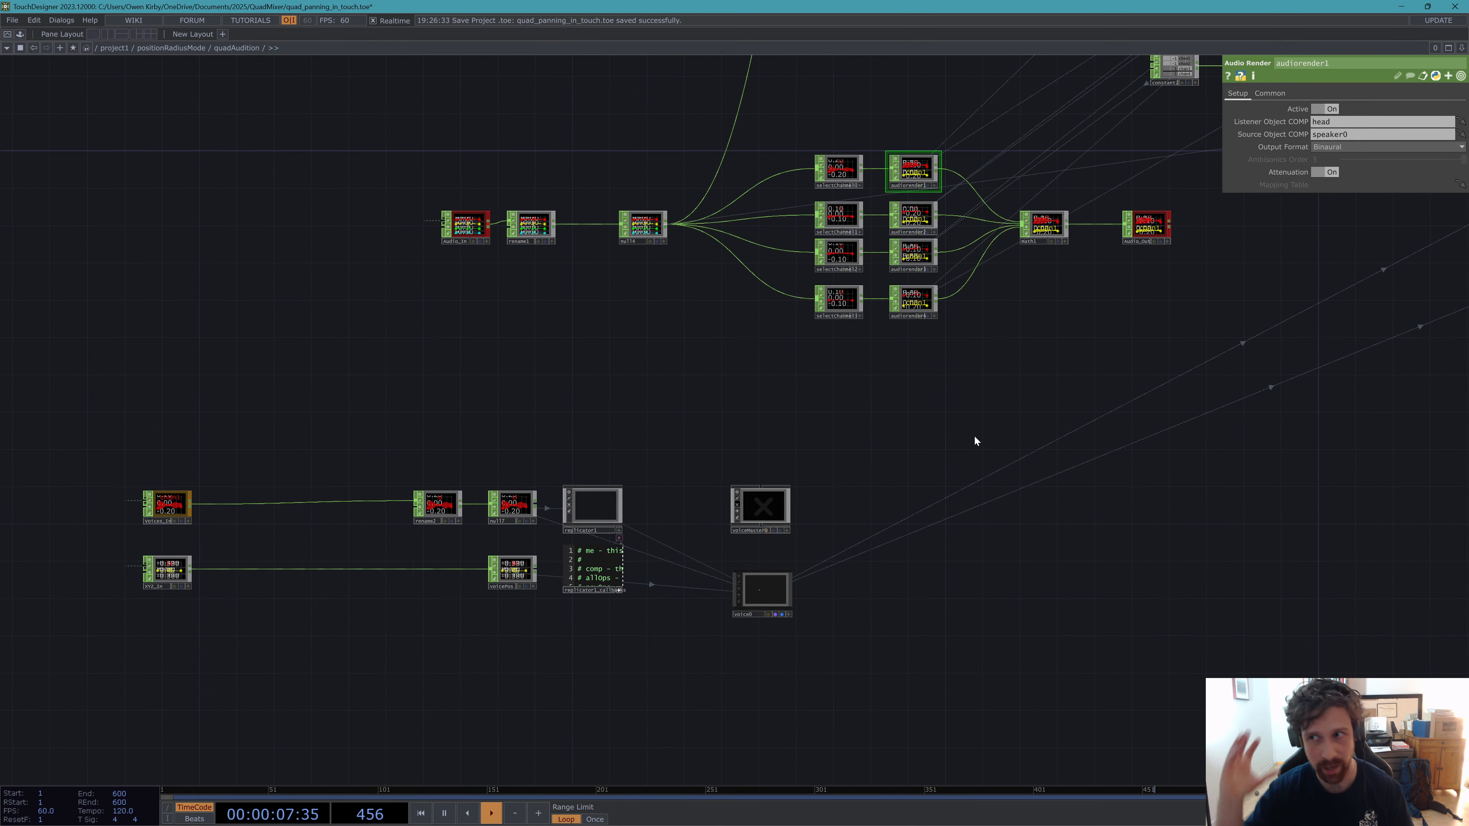
pyautogui.scroll(-6, 974, 434)
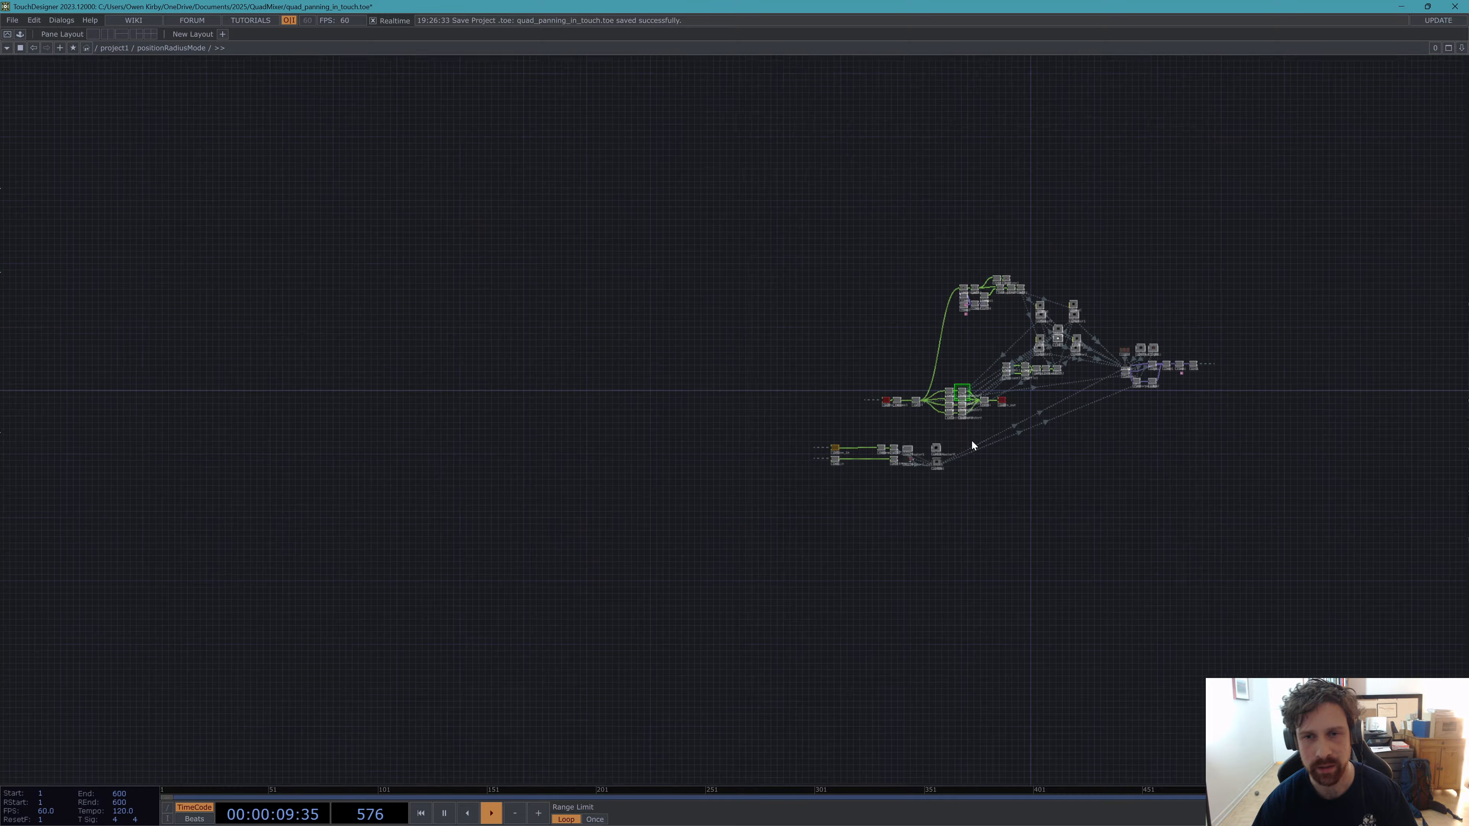
pyautogui.scroll(-4, 972, 441)
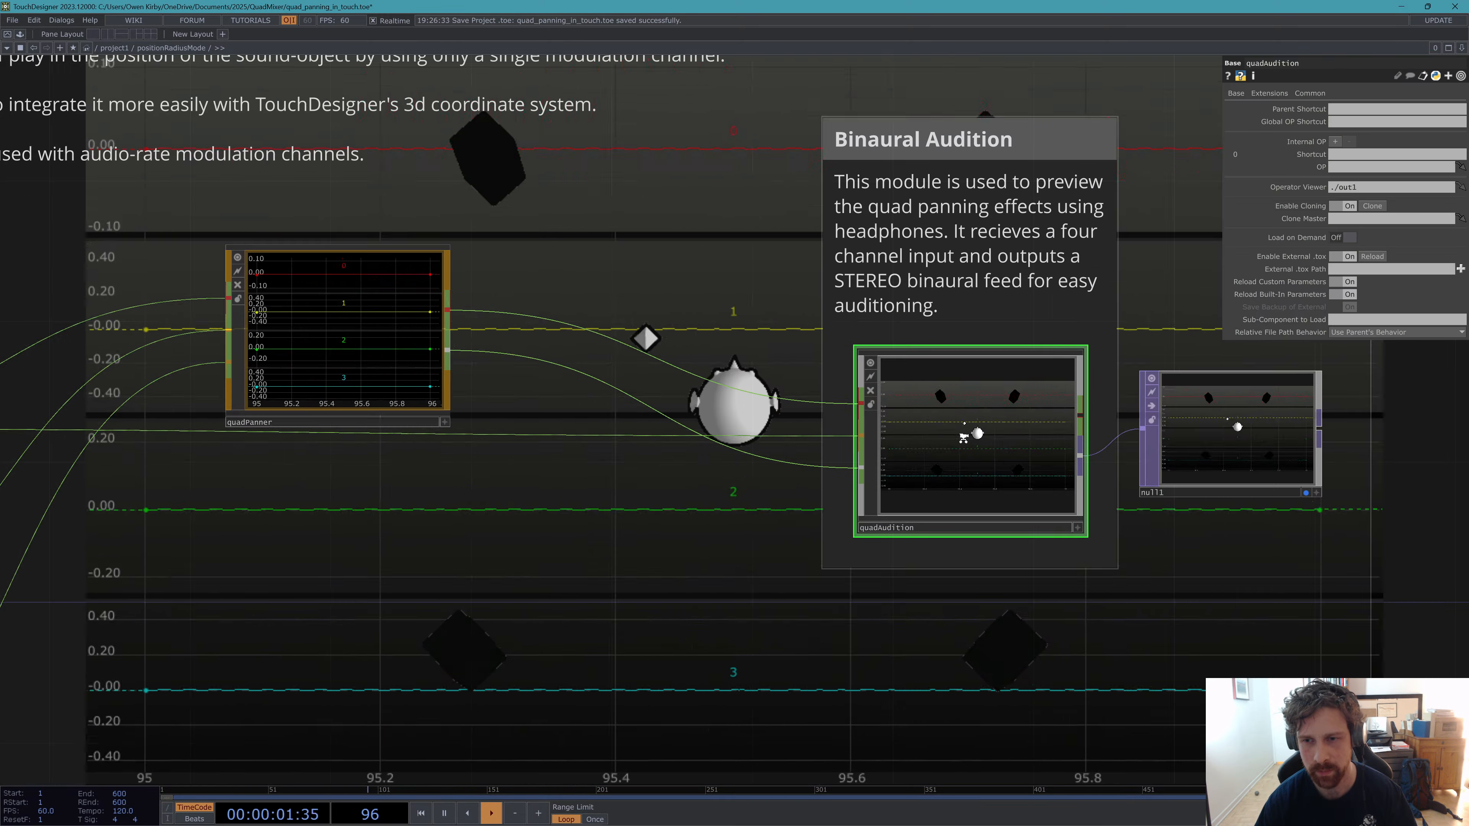
# Check quadPanner's settings, leave positionRadiusMode, and open strictRotateMode at its Sound Generating Network.
pyautogui.click(746, 401)
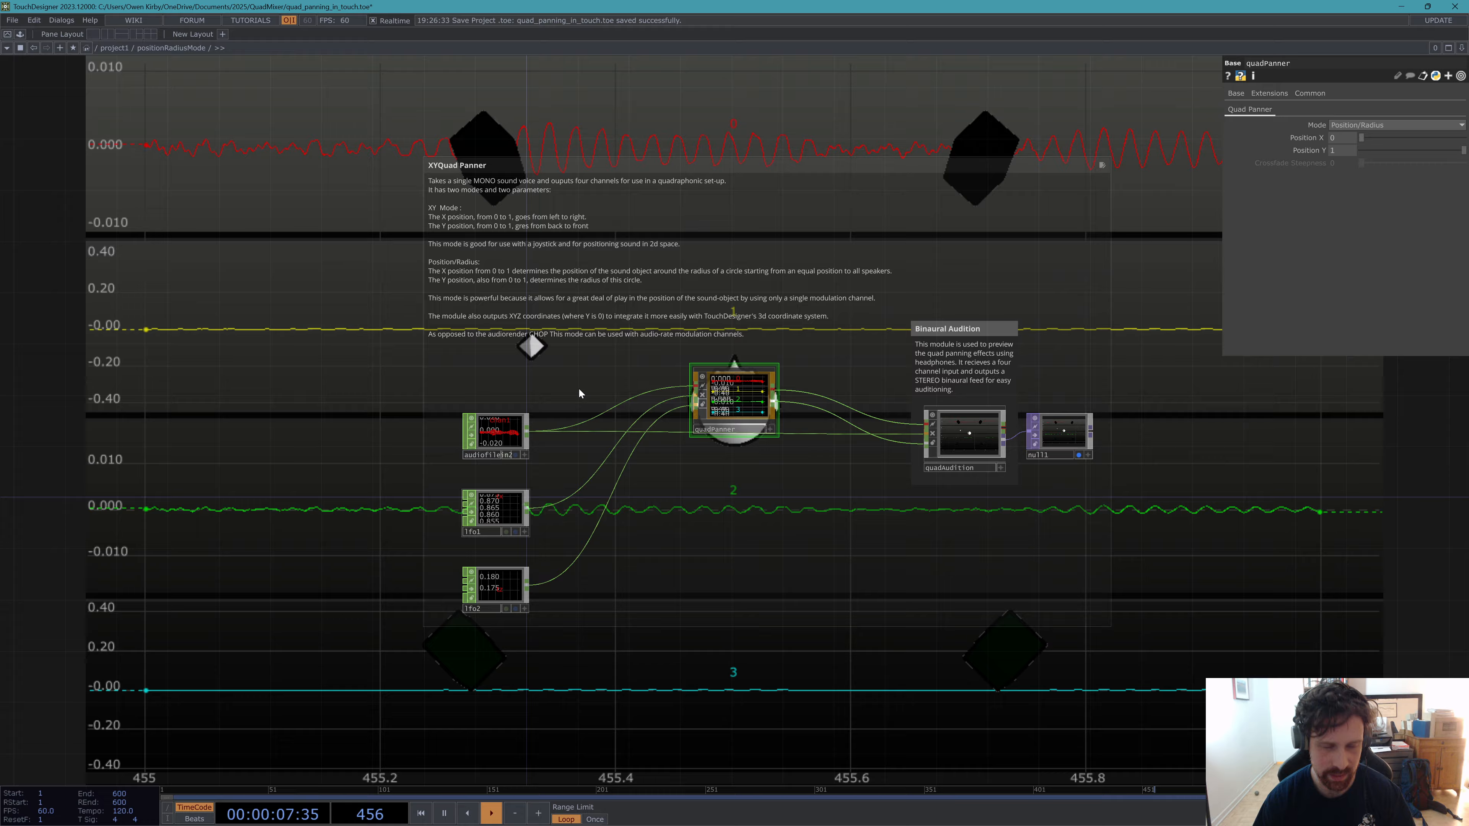
pyautogui.press('u')
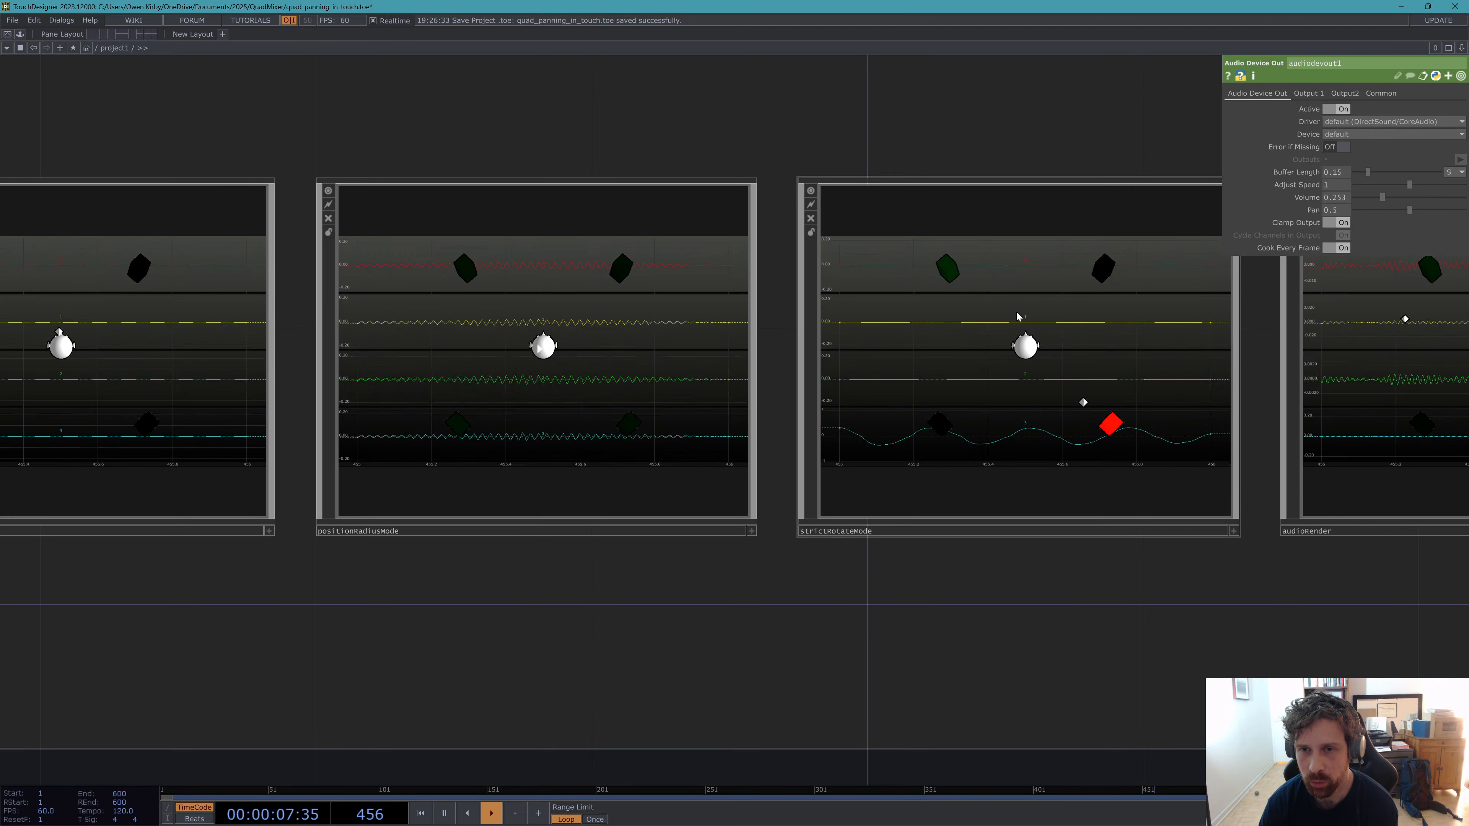
pyautogui.moveTo(906, 622); pyautogui.dragTo(869, 623)
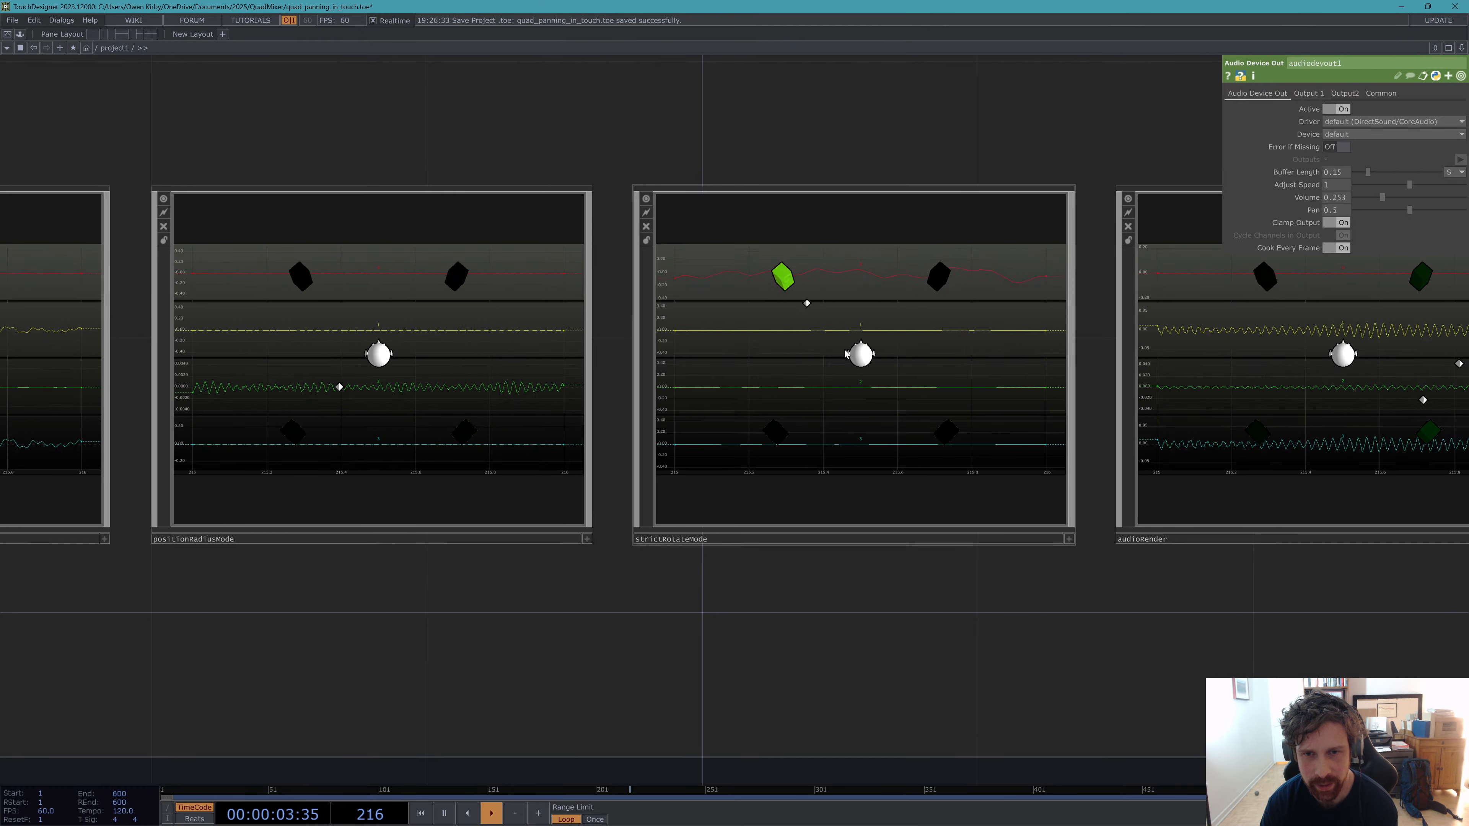
pyautogui.scroll(5, 845, 354)
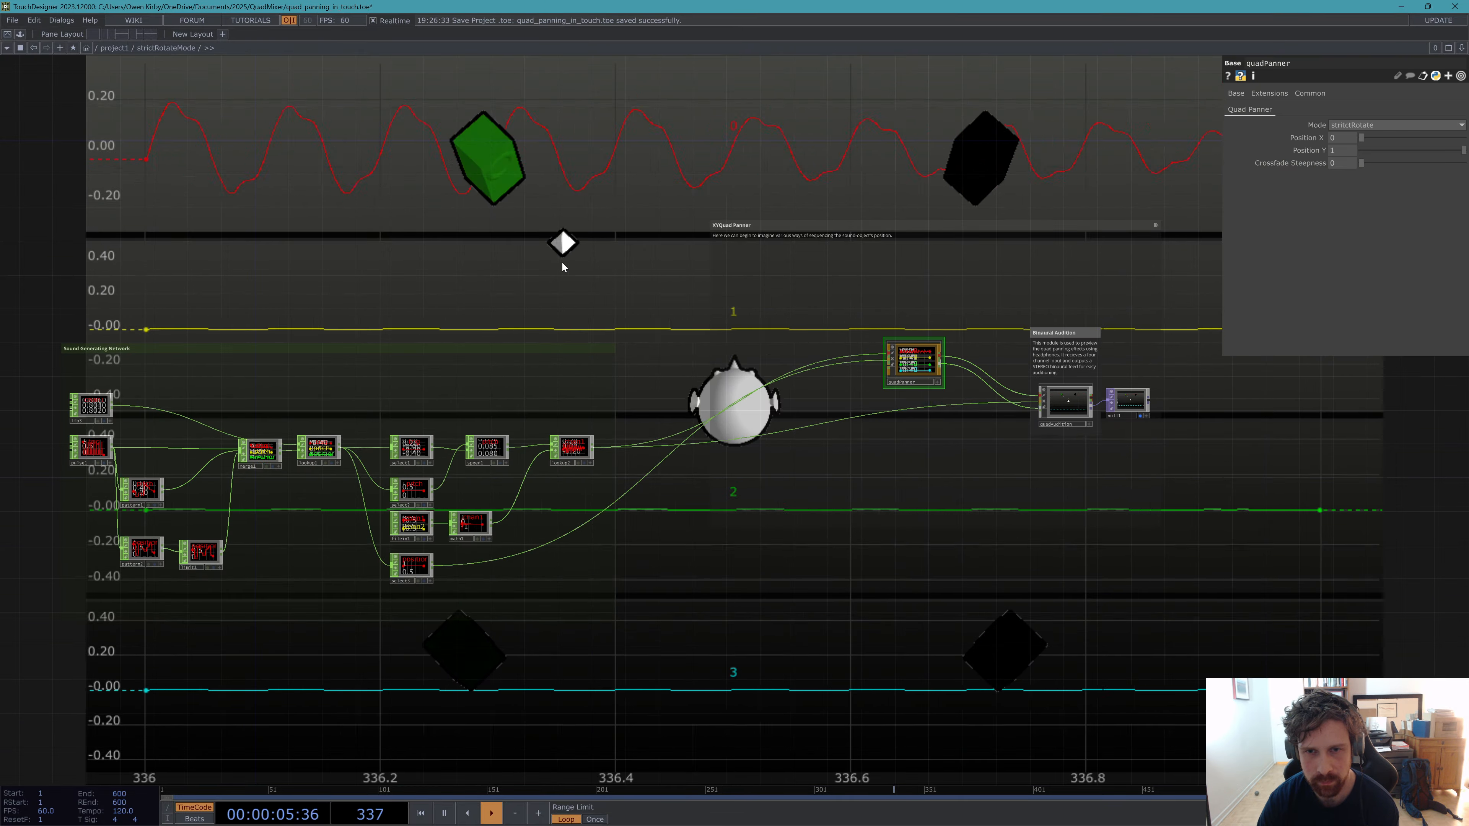
pyautogui.moveTo(563, 267); pyautogui.dragTo(918, 368)
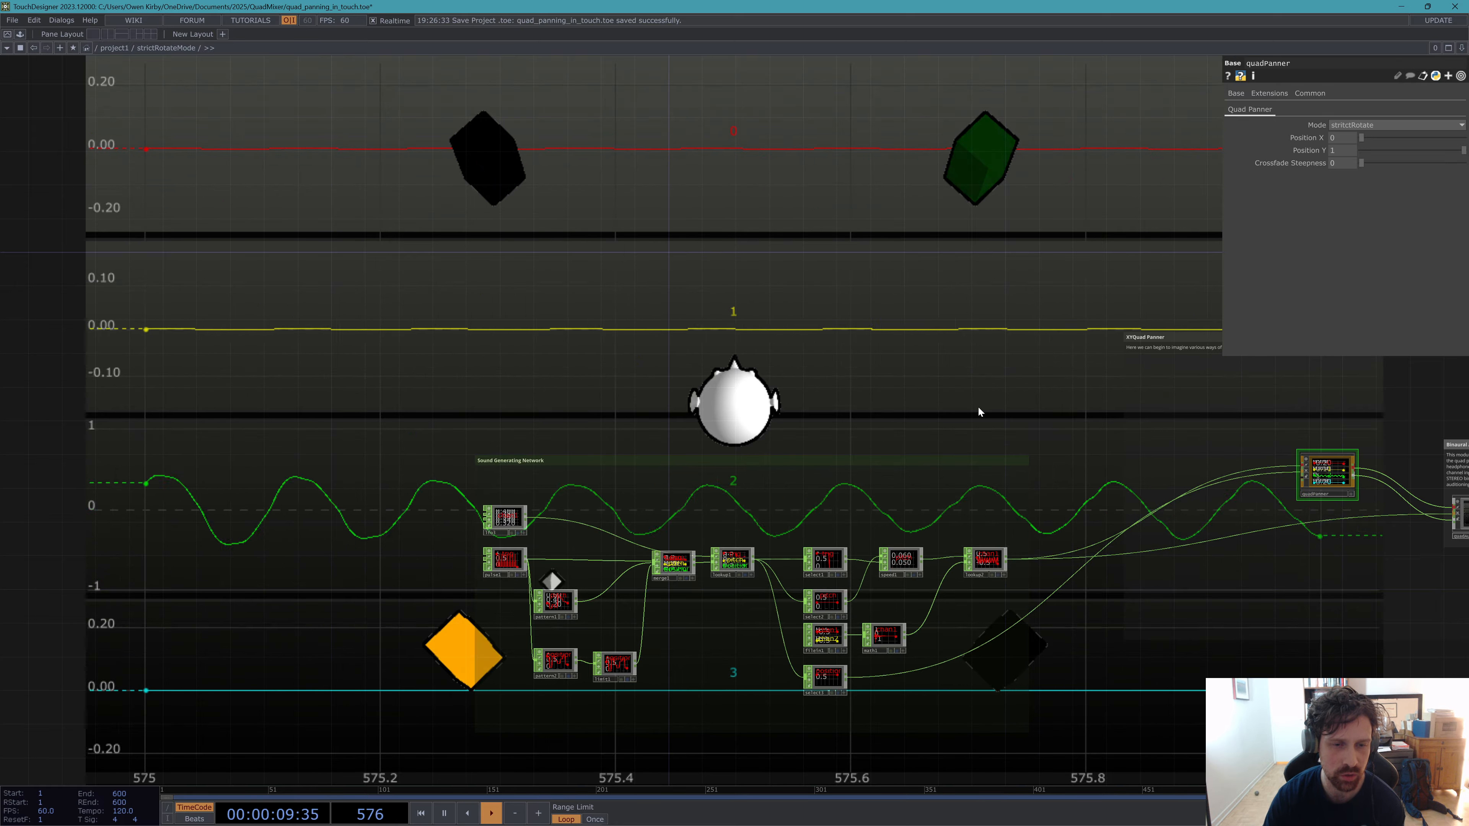
# Set the Sound Generating Network's ramp LFO frequency to 0.22 and show pulse1's parameters.
pyautogui.click(504, 518)
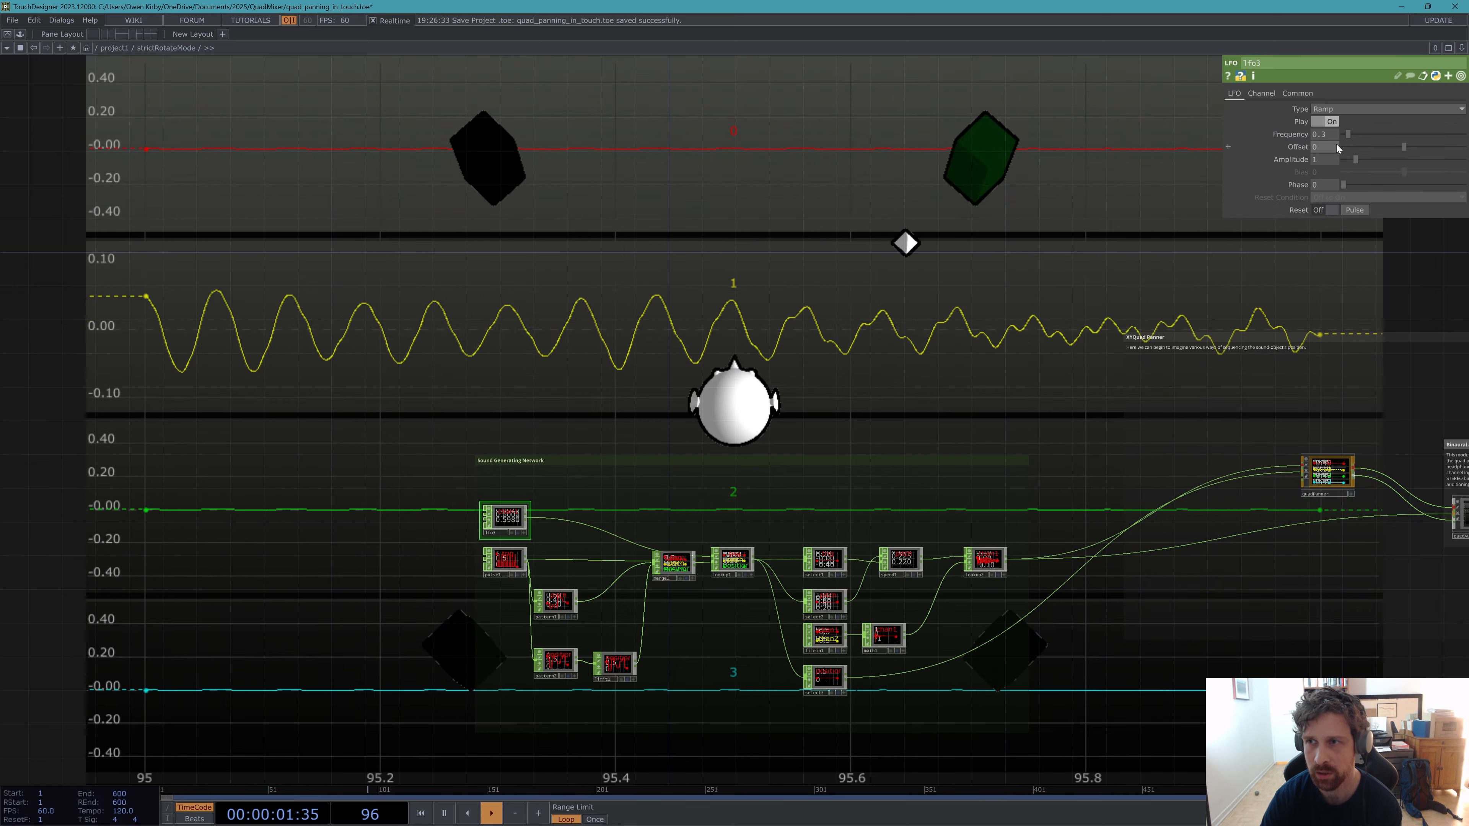
pyautogui.moveTo(1347, 134)
pyautogui.mouseDown()
pyautogui.moveTo(1360, 133)
pyautogui.moveTo(1346, 133)
pyautogui.mouseUp()
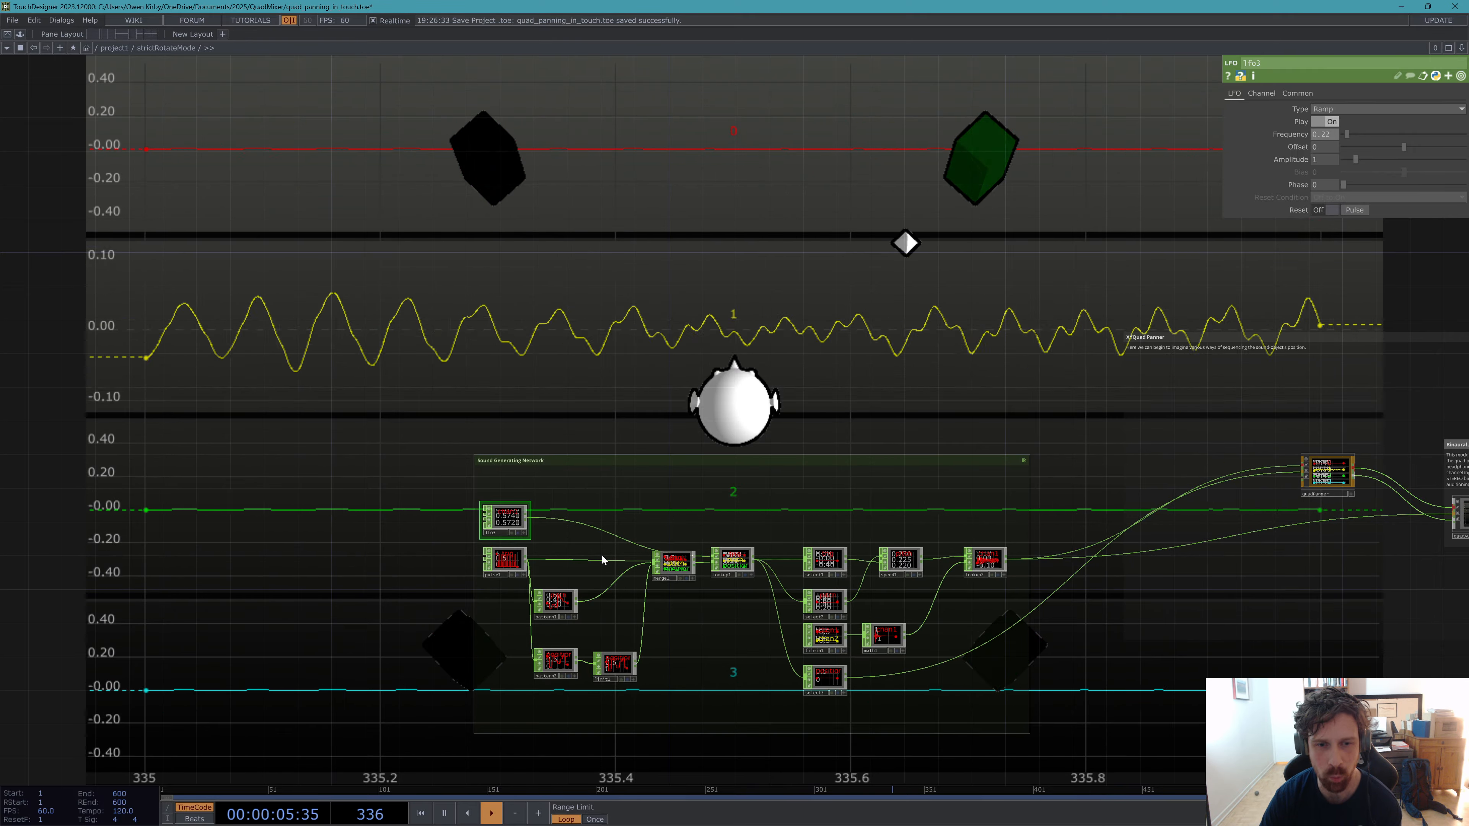
pyautogui.scroll(2, 451, 564)
pyautogui.click(445, 523)
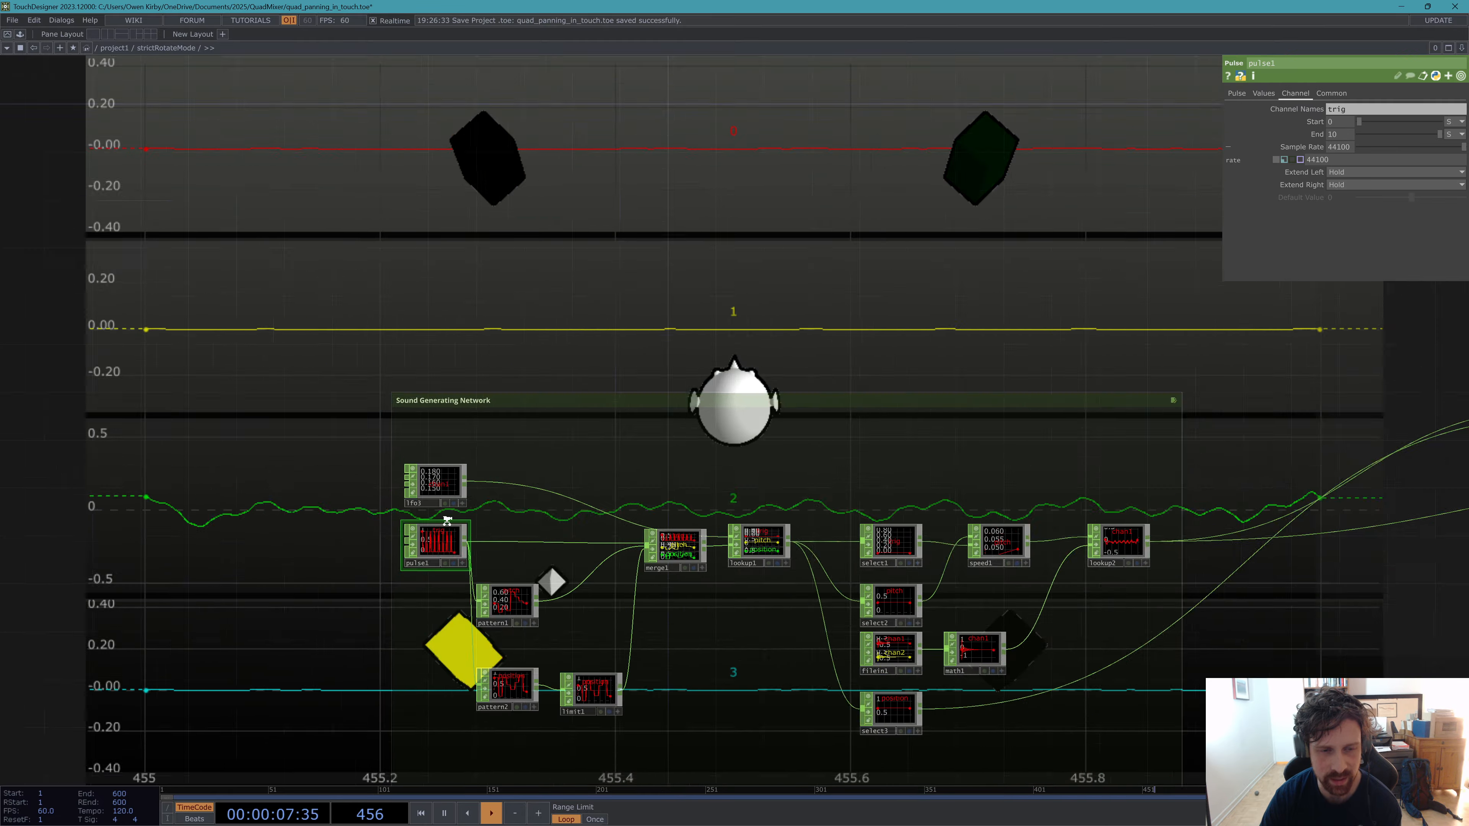
# Connect lfo1's output to quadPanner's input in strictRotateMode and show quadPanner's parameters.
pyautogui.scroll(-2, 447, 521)
pyautogui.moveTo(611, 636); pyautogui.dragTo(435, 636)
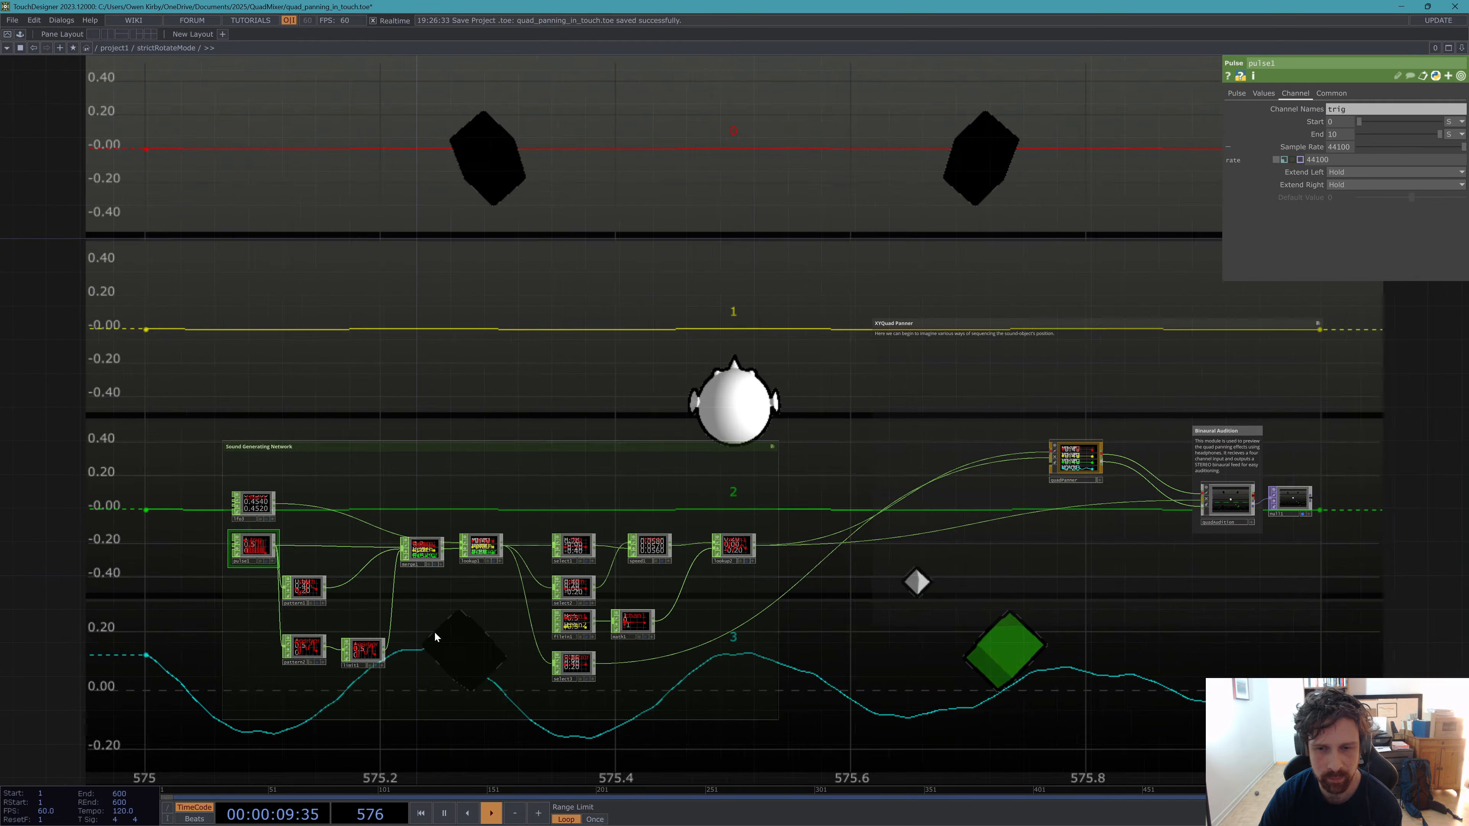
pyautogui.moveTo(262, 504); pyautogui.dragTo(1023, 459)
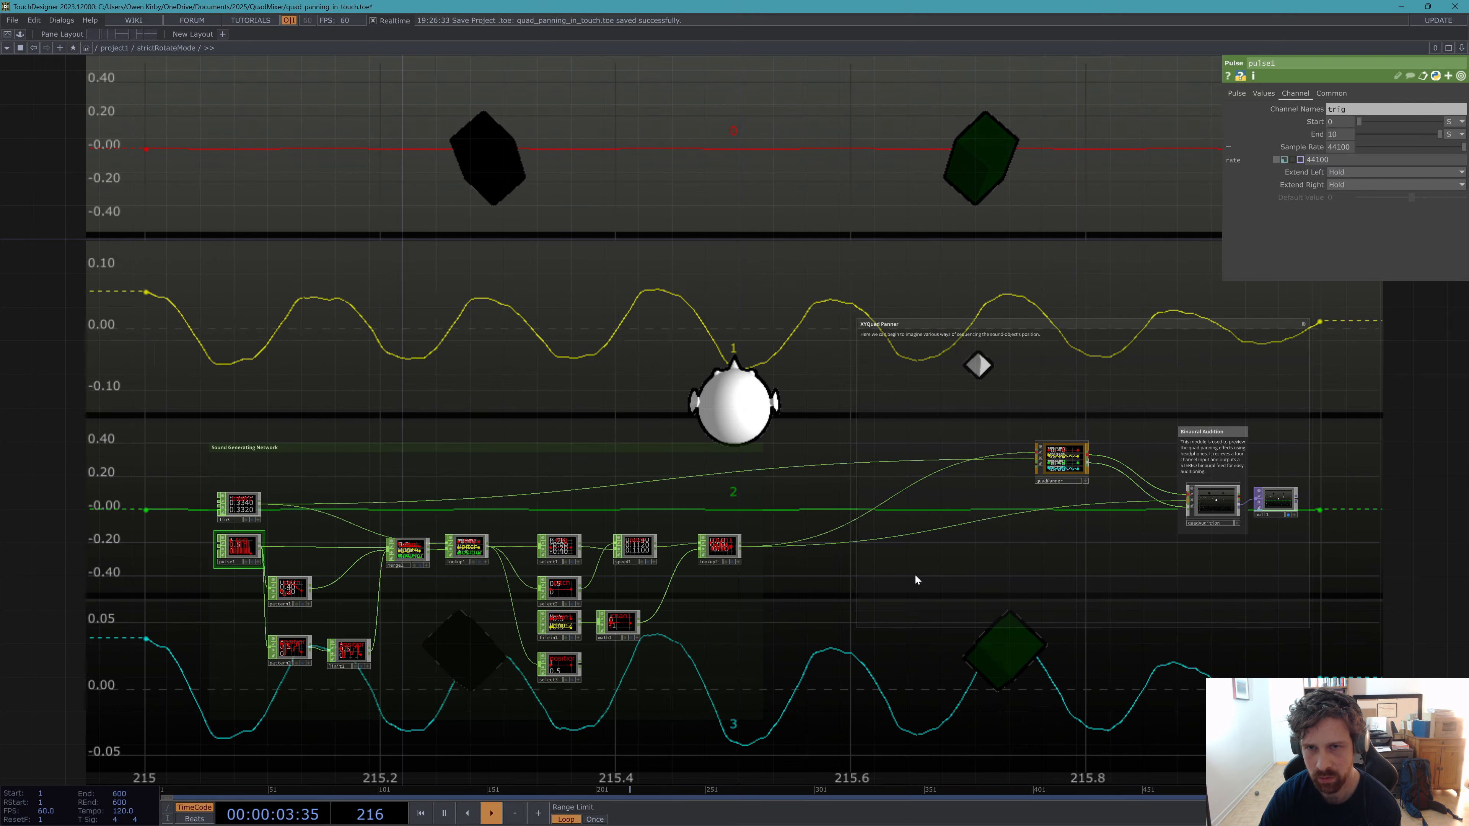
pyautogui.moveTo(707, 315); pyautogui.dragTo(758, 474)
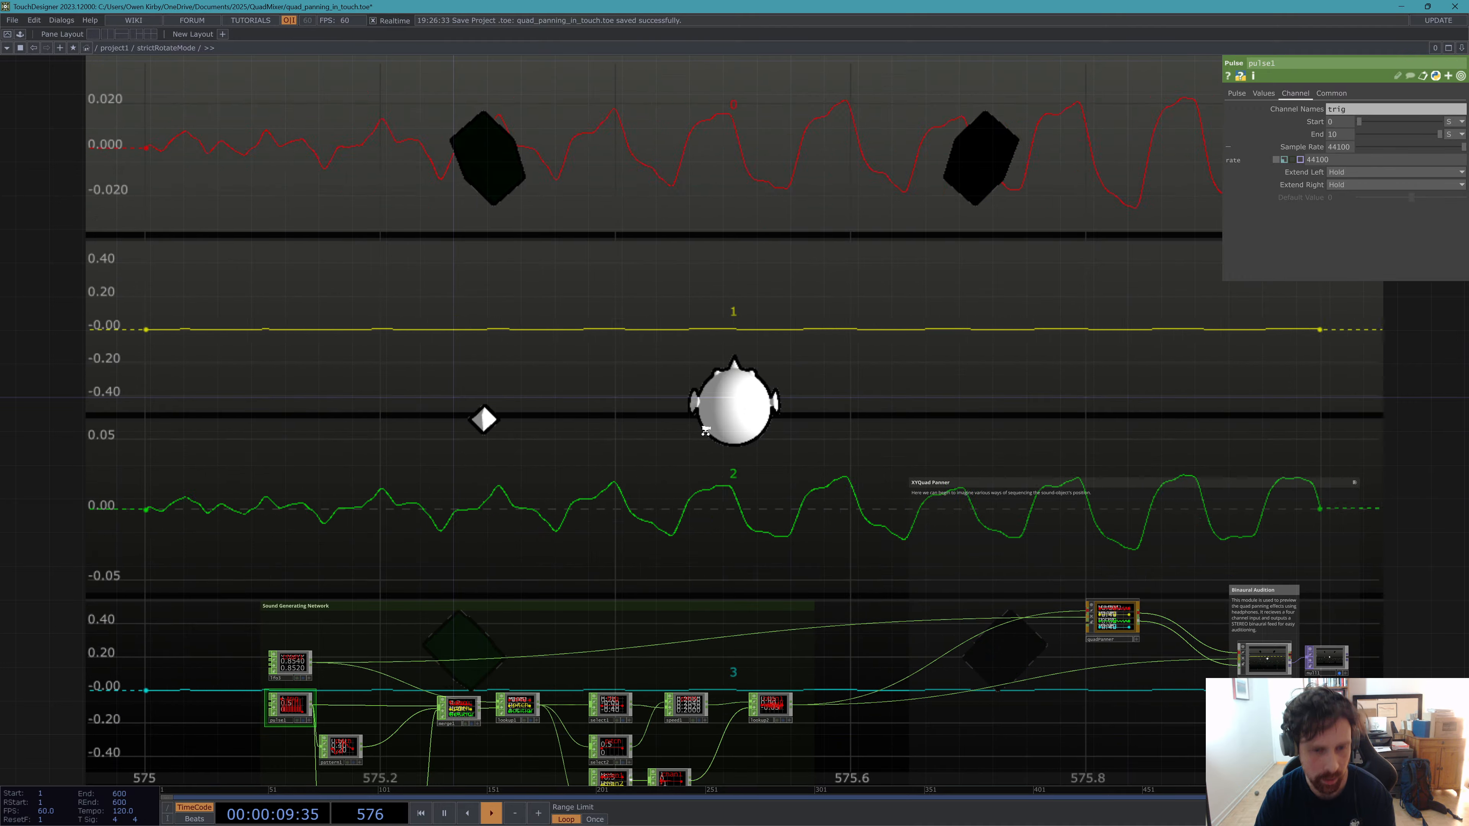
pyautogui.scroll(-3, 705, 433)
pyautogui.scroll(5, 868, 535)
pyautogui.click(1002, 523)
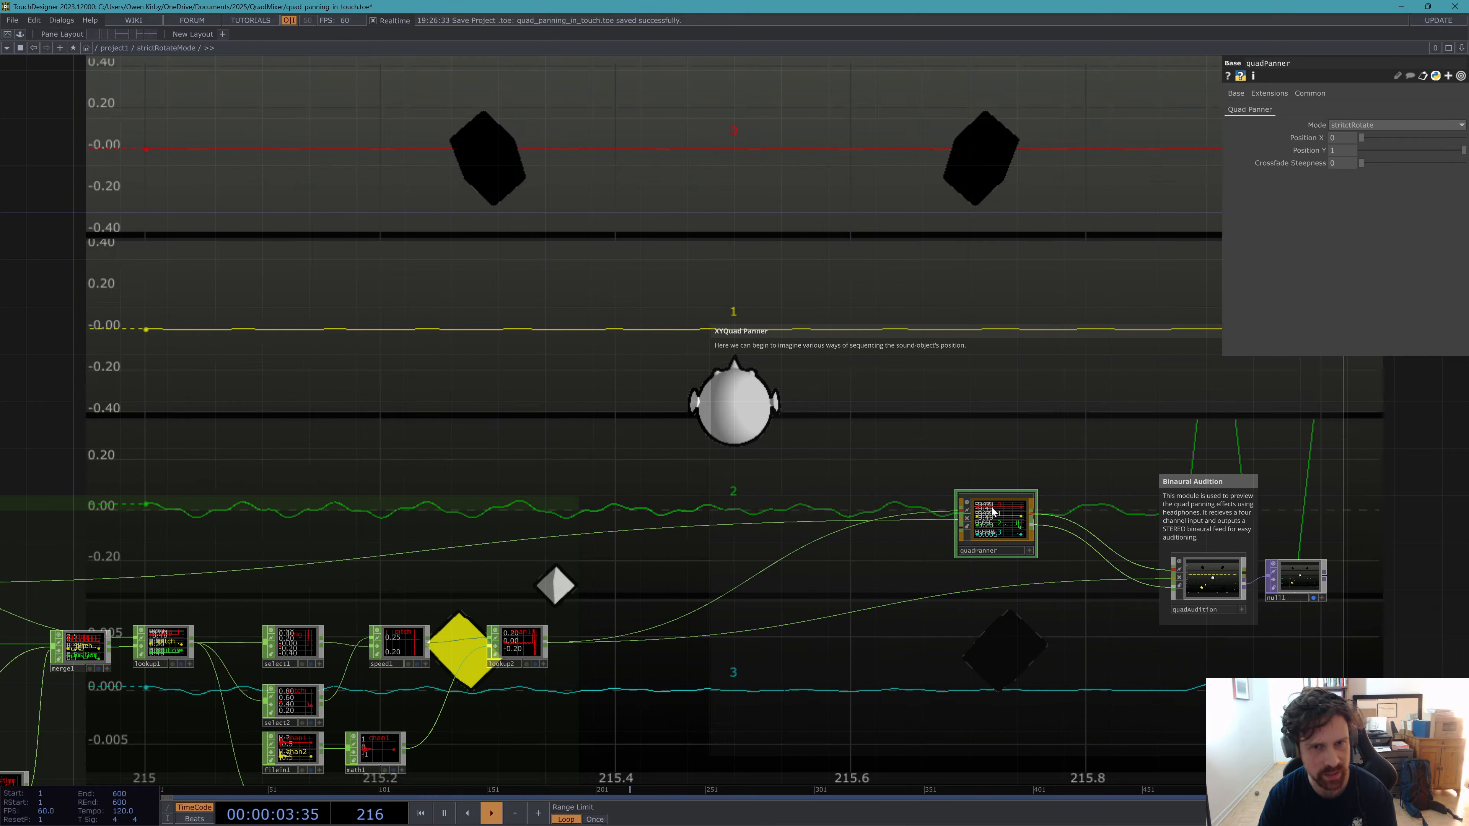
pyautogui.scroll(-3, 992, 511)
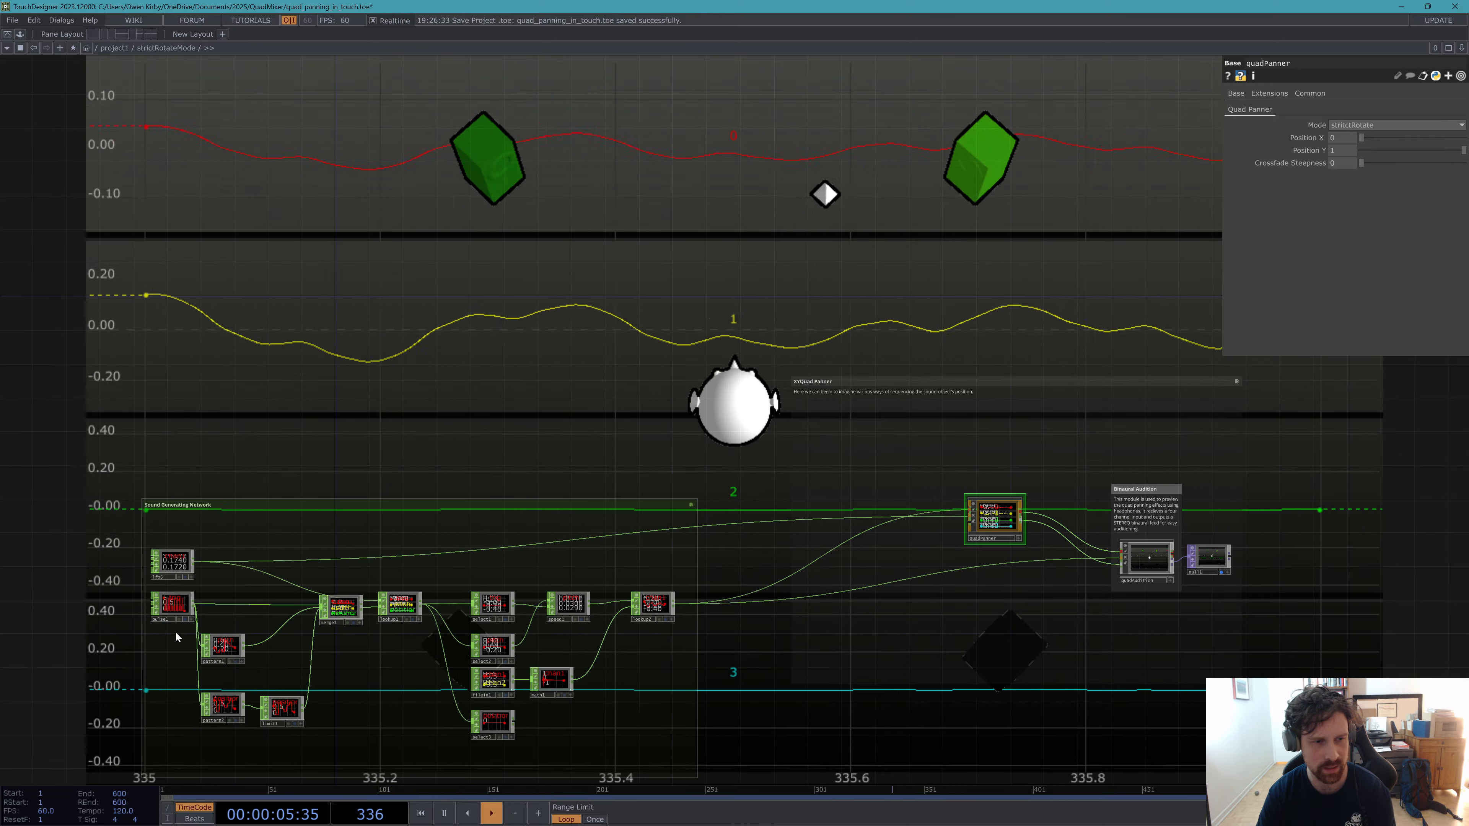
# Set pattern1's seed to 3.89 and wire select3 into quadPanner's input in place of lfo1.
pyautogui.click(223, 645)
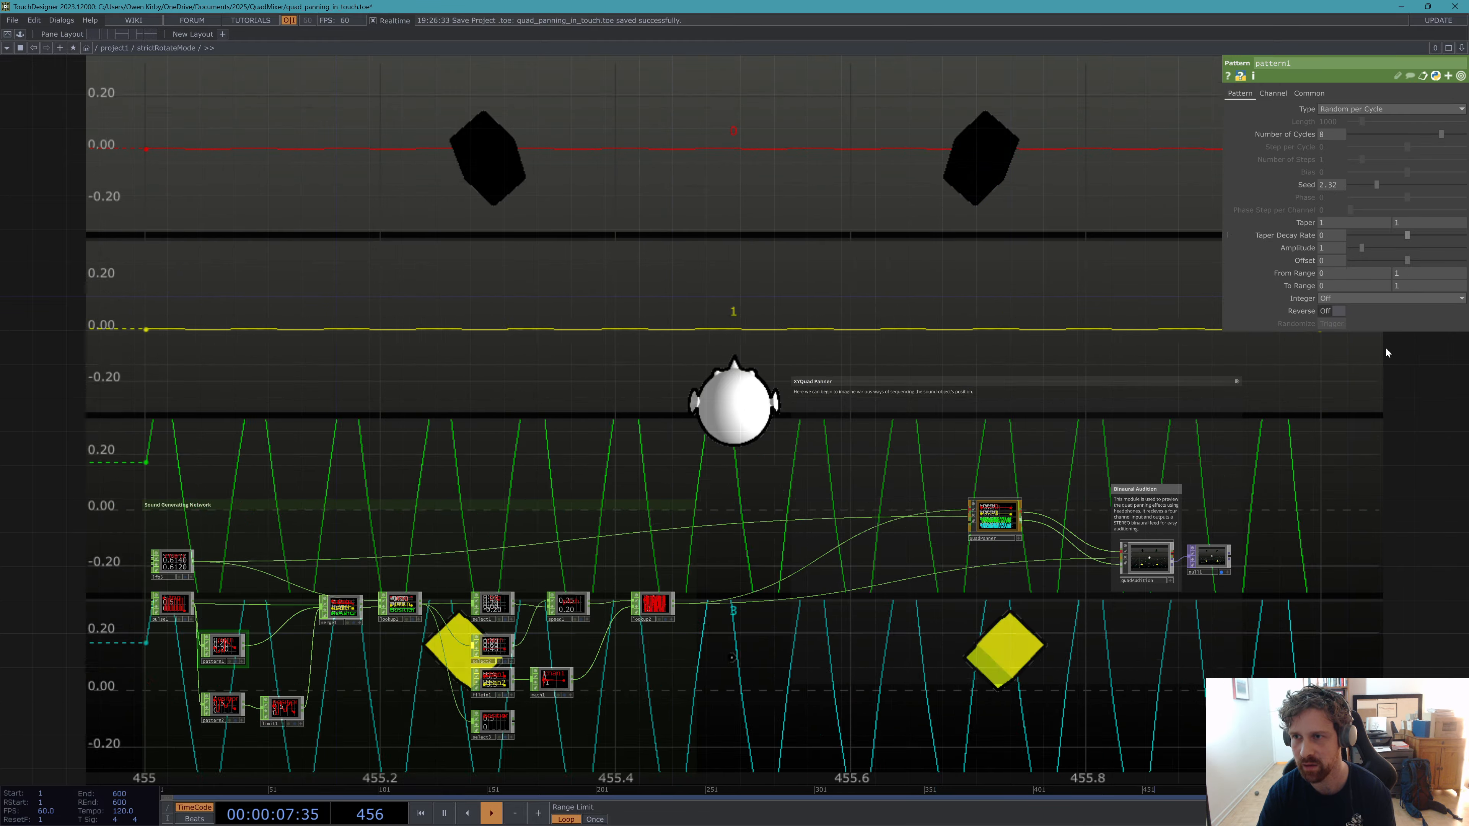
pyautogui.moveTo(1388, 184); pyautogui.dragTo(1395, 184)
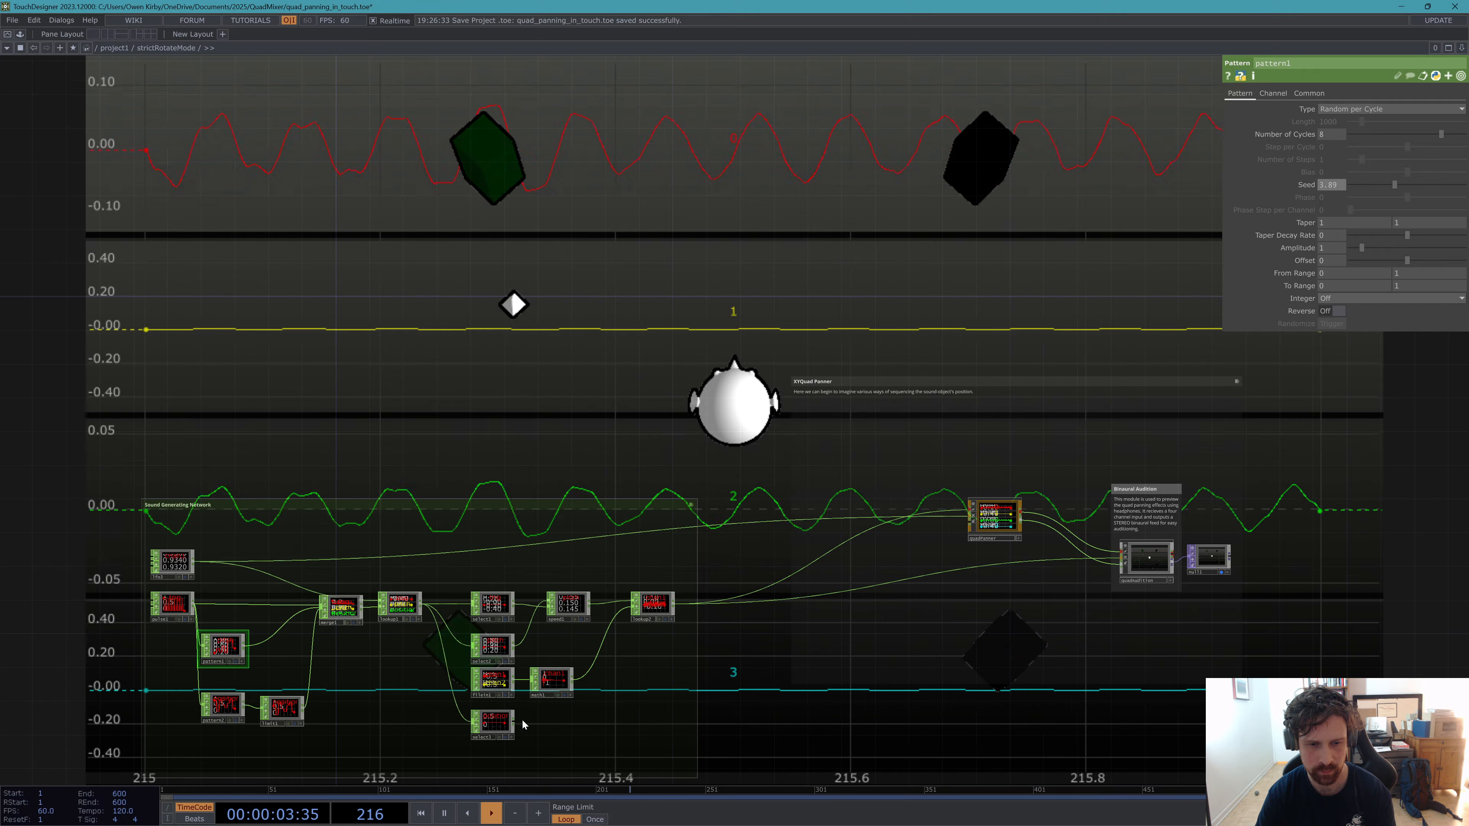
pyautogui.moveTo(522, 719); pyautogui.dragTo(970, 519)
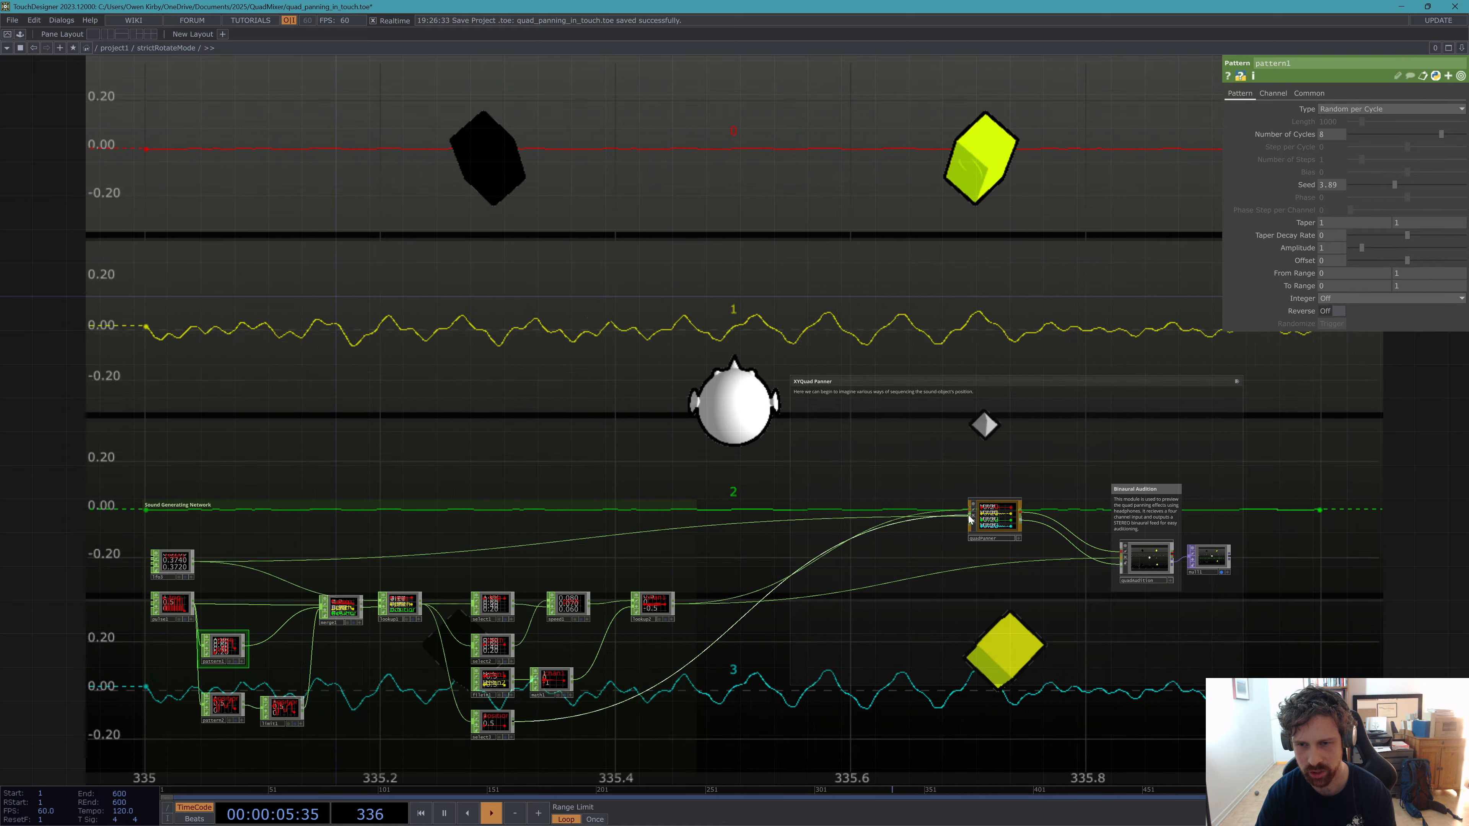
# Try quadPanner with Position Y at 0.251 and with Crossfade Steepness at 1, and set lfo1's frequency to 0.72.
pyautogui.click(990, 521)
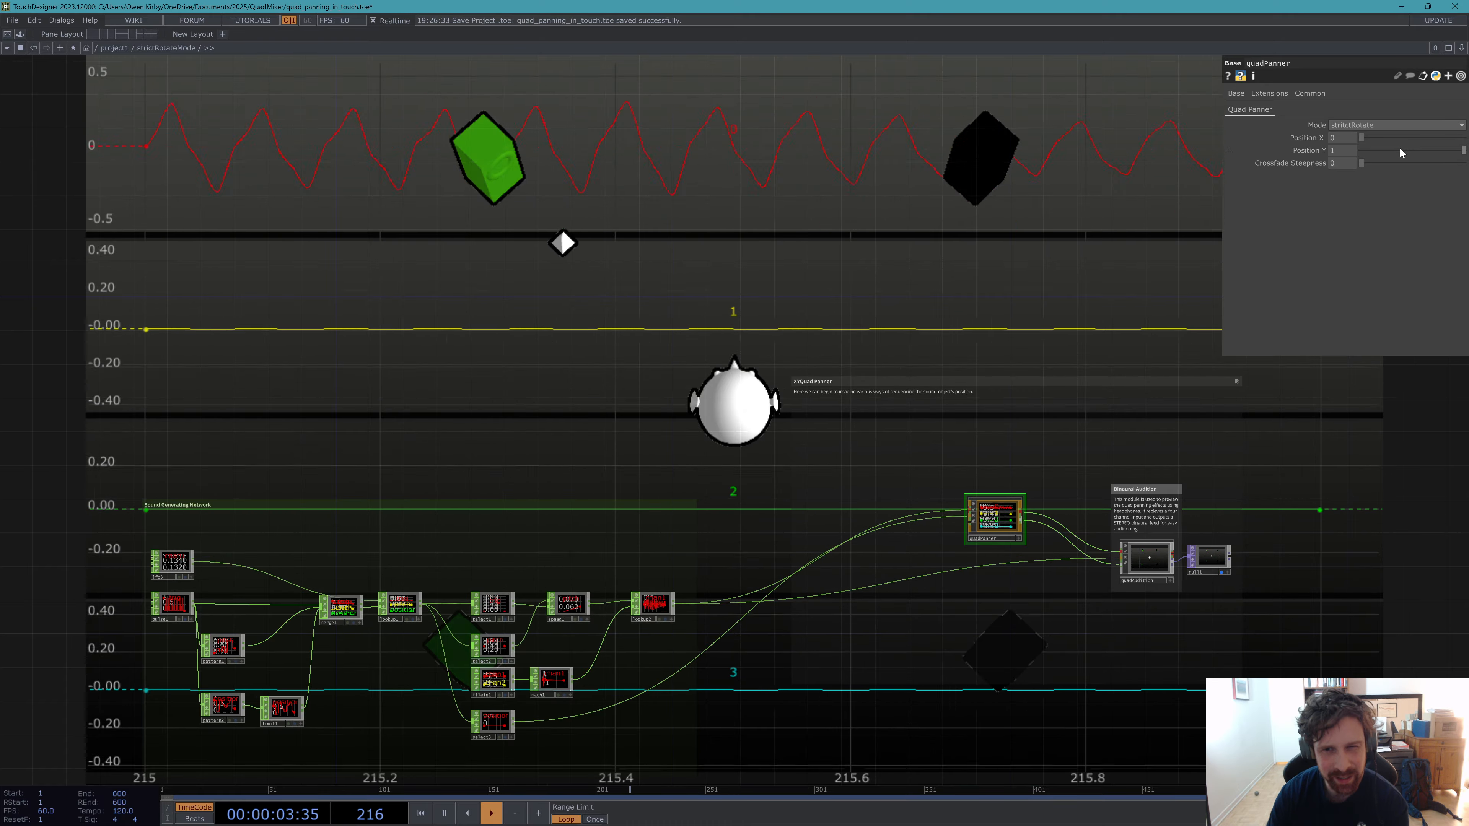
pyautogui.click(1435, 150)
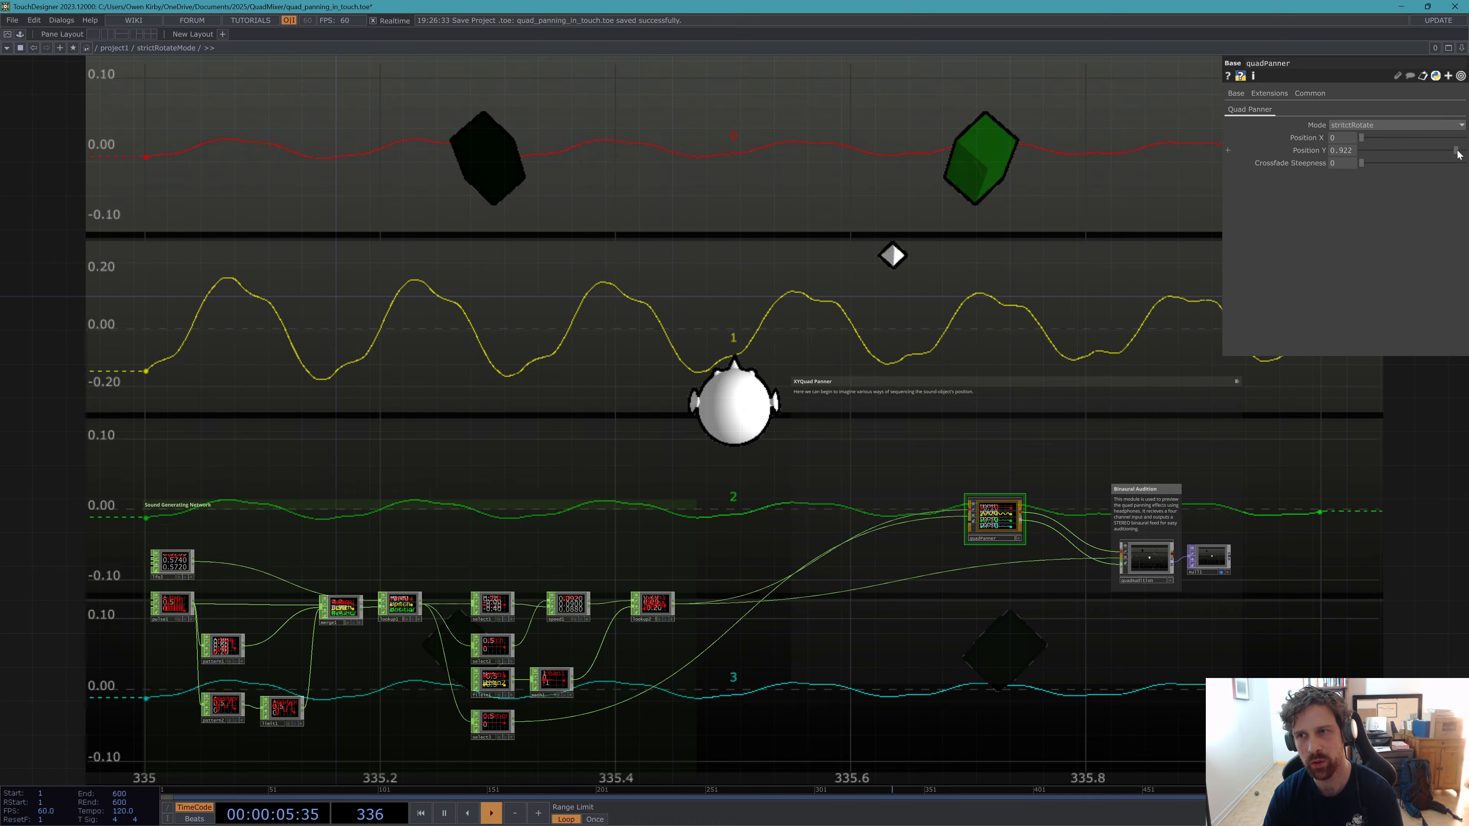
pyautogui.moveTo(1435, 153); pyautogui.dragTo(1394, 154)
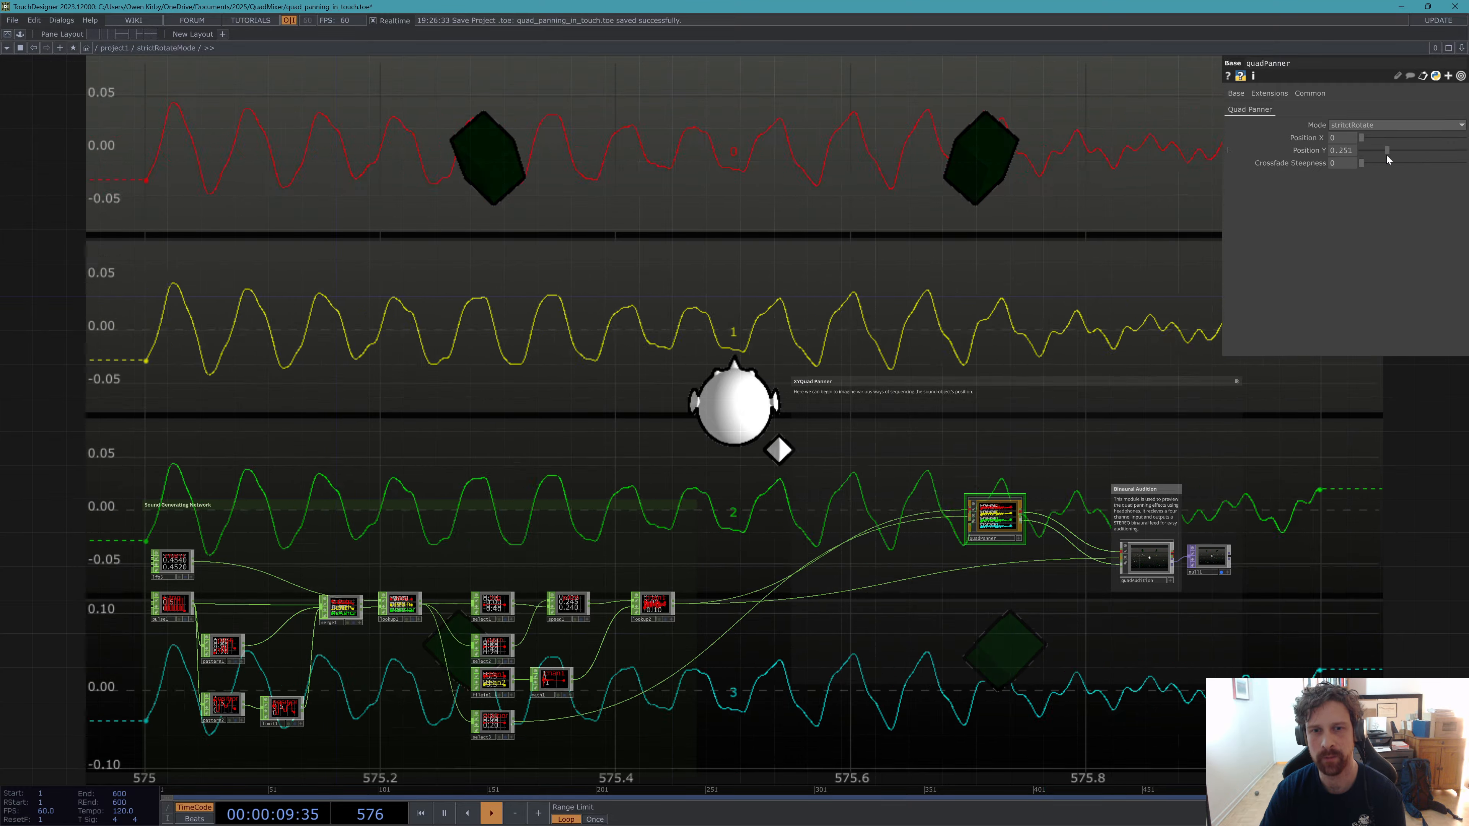
pyautogui.moveTo(1381, 154); pyautogui.dragTo(1406, 151)
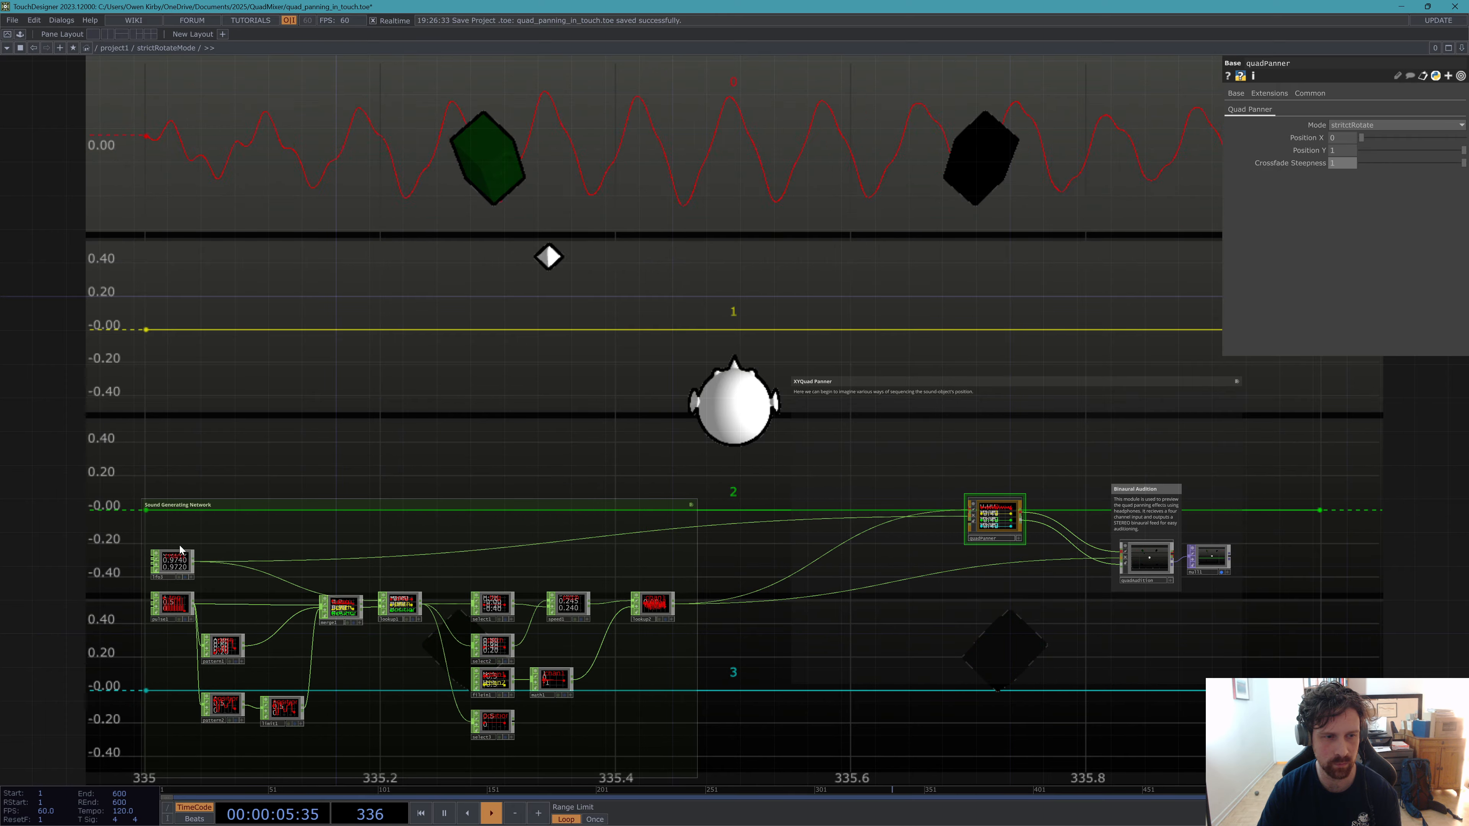
pyautogui.click(172, 561)
pyautogui.moveTo(1348, 133)
pyautogui.mouseDown()
pyautogui.moveTo(1378, 133)
pyautogui.moveTo(1355, 134)
pyautogui.mouseUp()
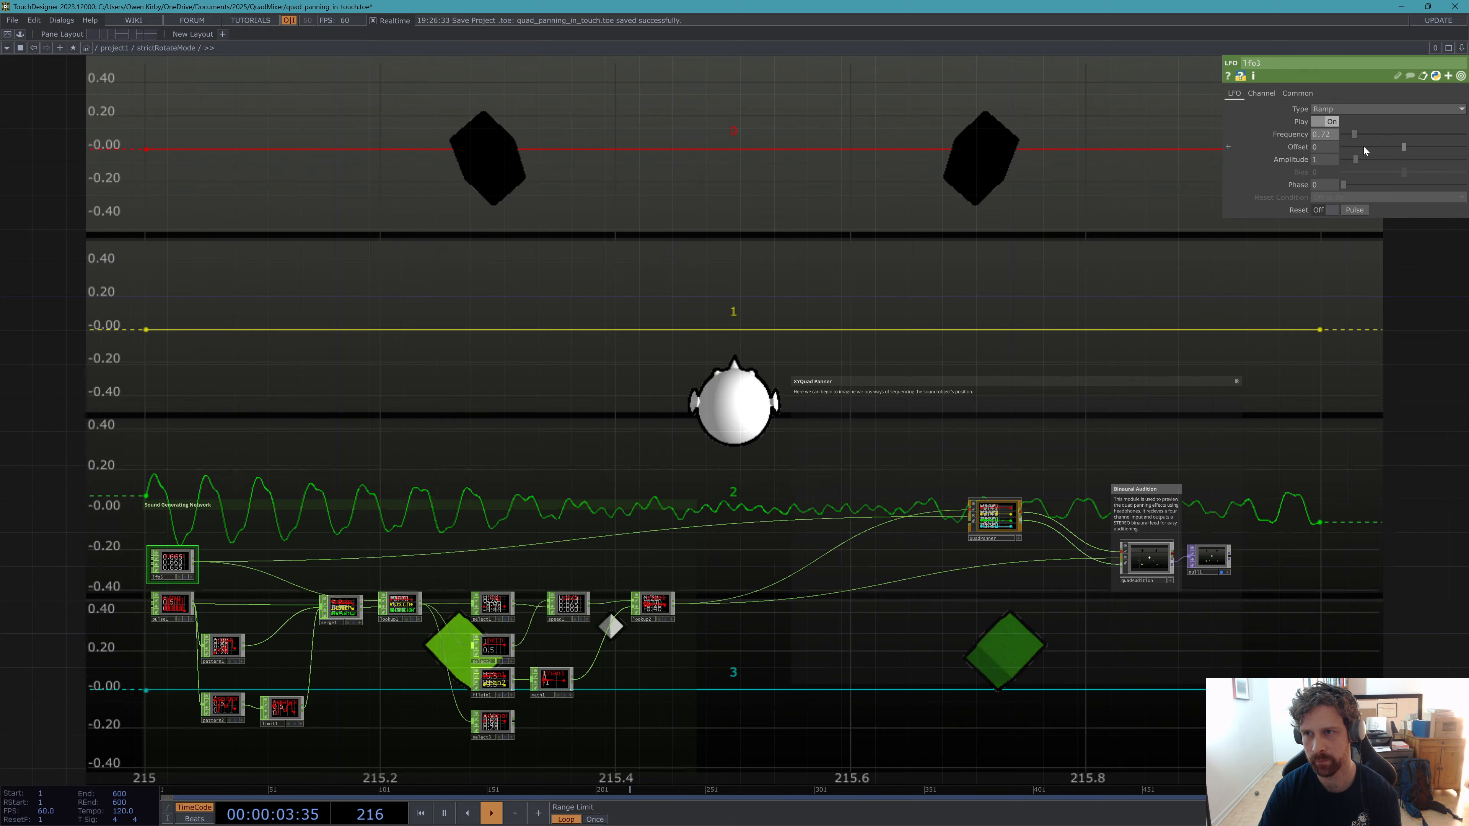
# Set quadPanner's Crossfade Steepness back to 0 and lfo1's frequency to 0.15.
pyautogui.click(981, 515)
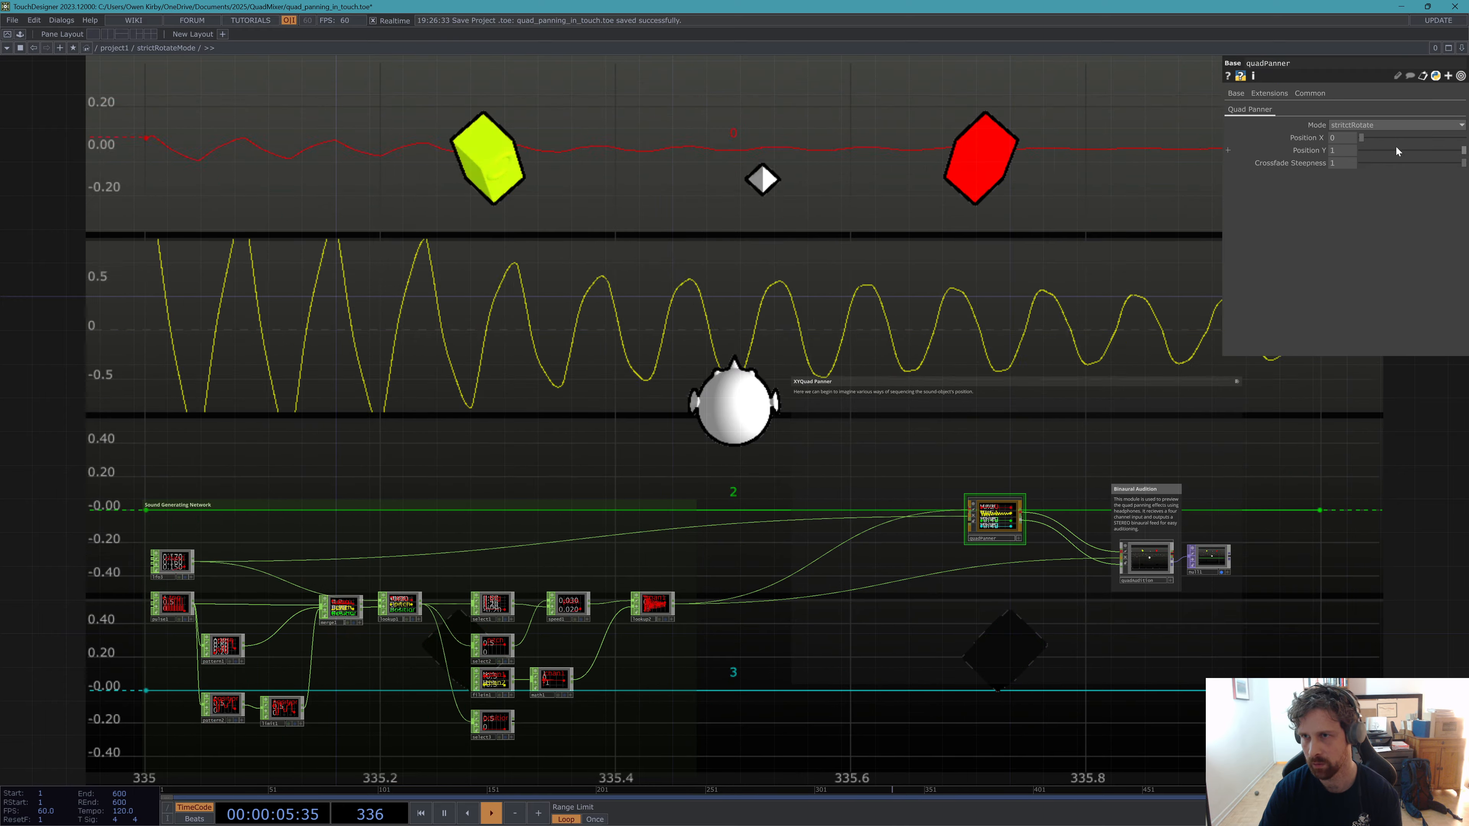
pyautogui.moveTo(1406, 162); pyautogui.dragTo(1314, 177)
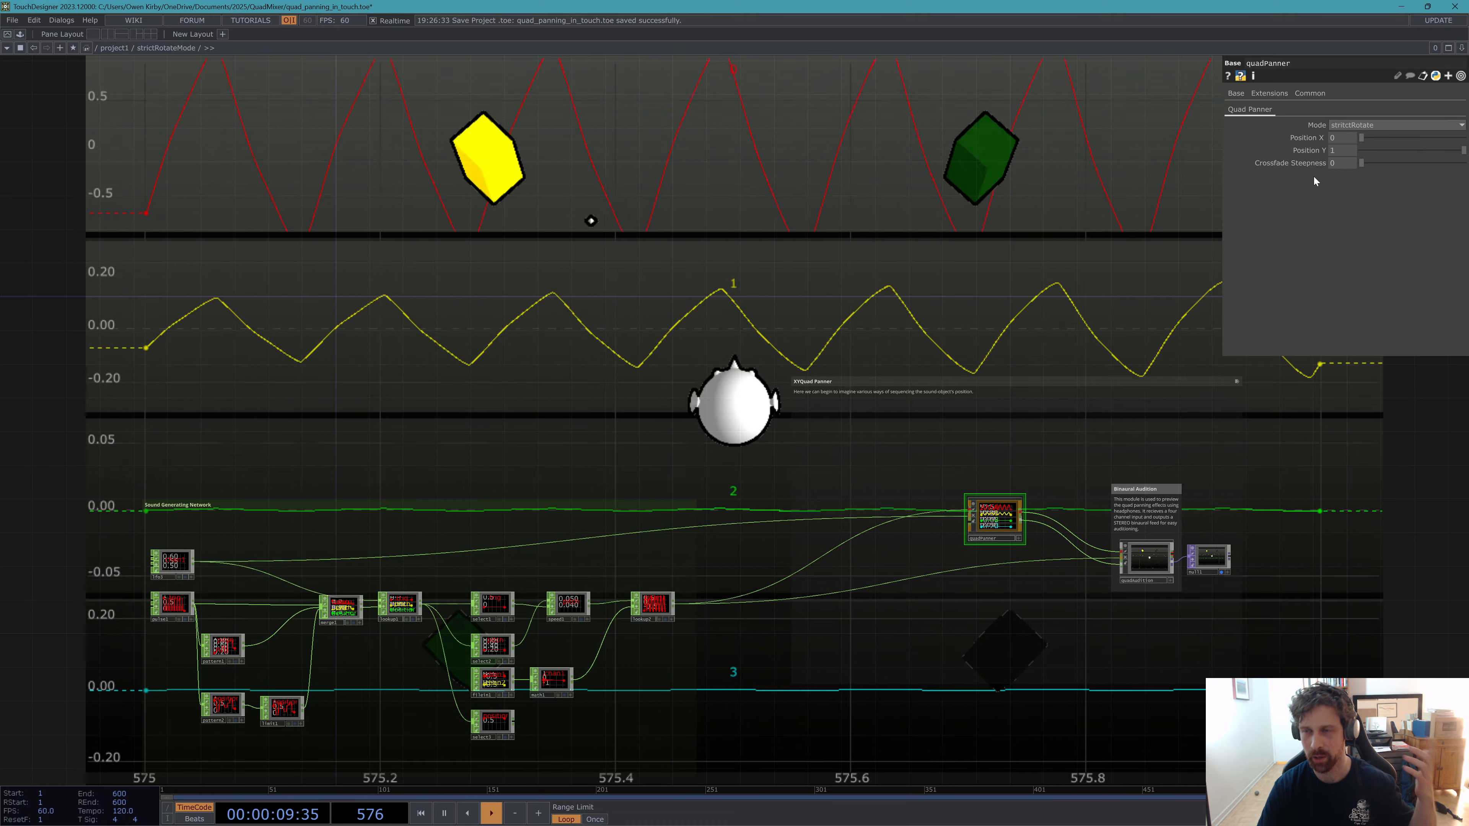
pyautogui.moveTo(1361, 163); pyautogui.dragTo(1236, 187)
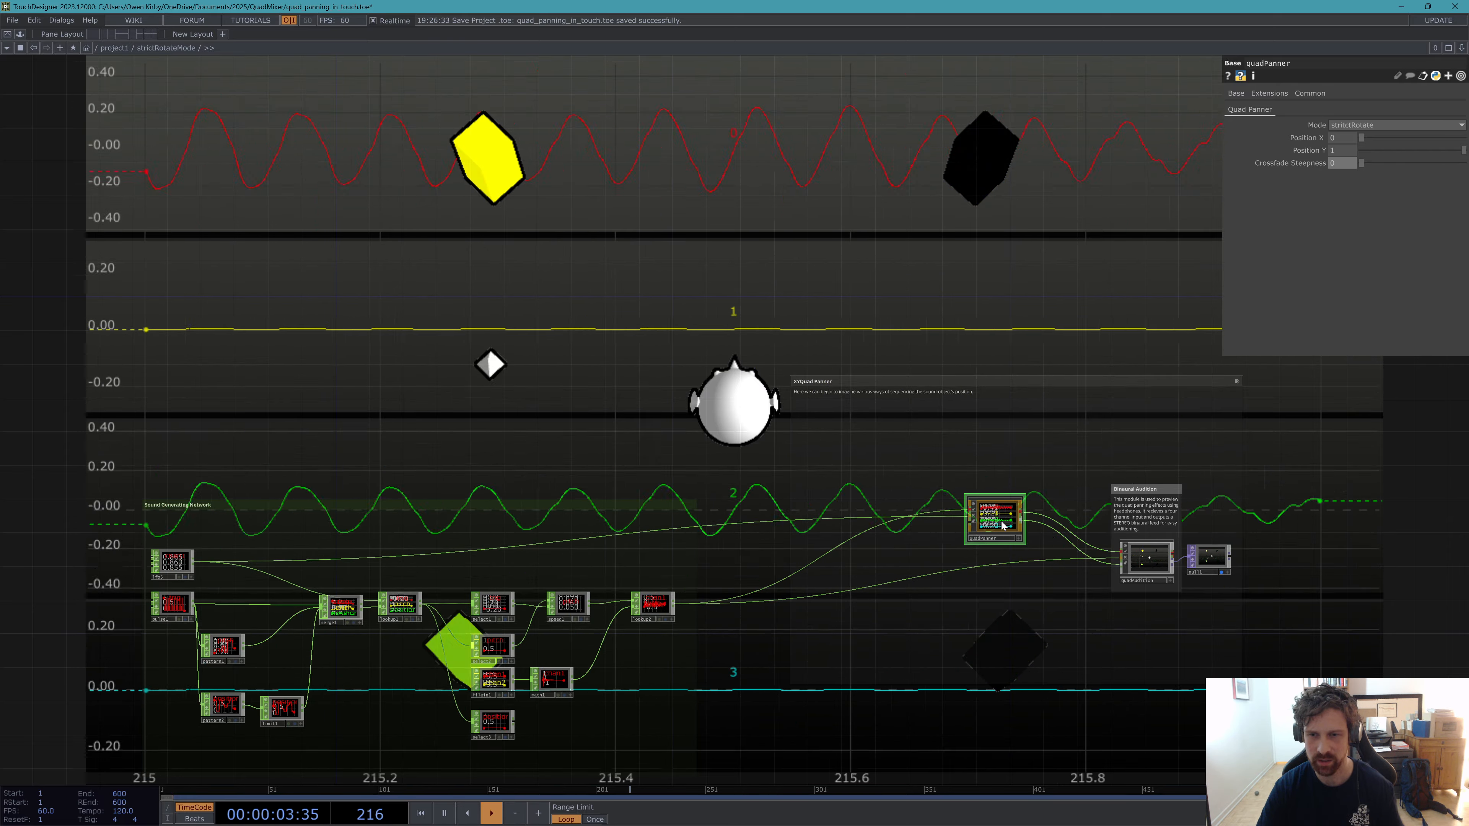
pyautogui.click(184, 566)
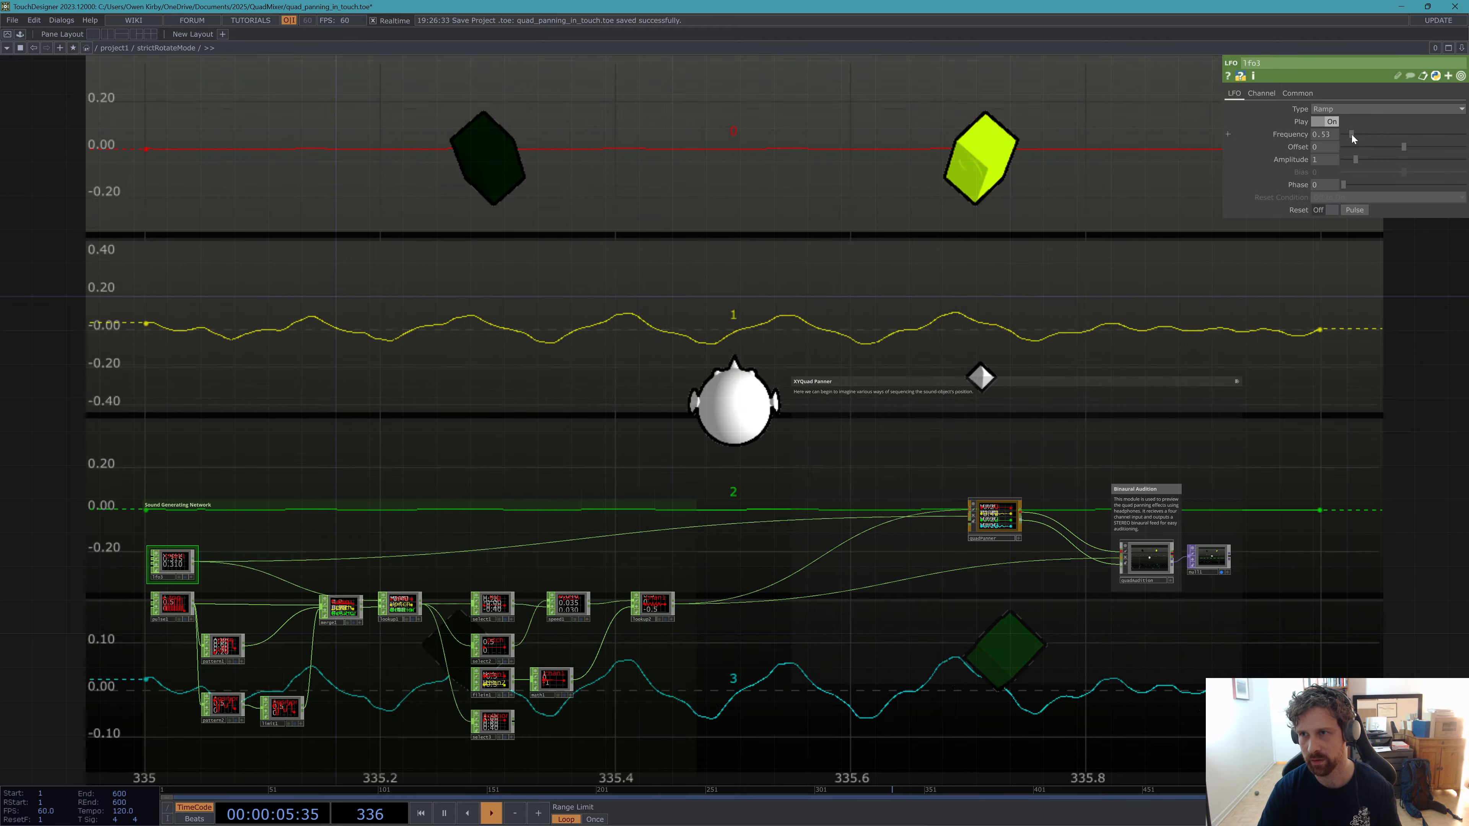
pyautogui.moveTo(1352, 134); pyautogui.dragTo(1346, 134)
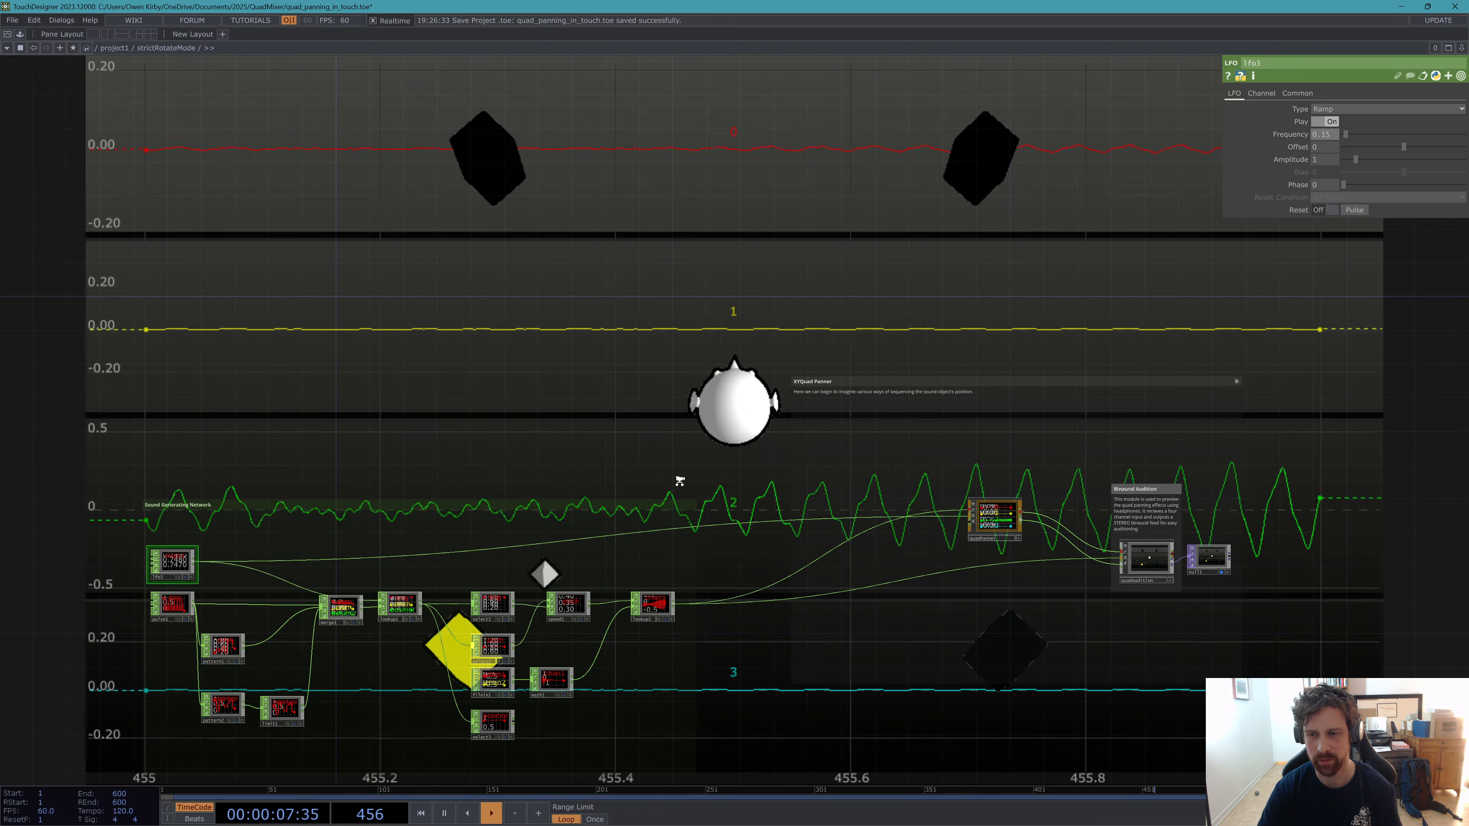
# Leave strictRotateMode for the project1 overview and open the audioRender network.
pyautogui.press('u')
pyautogui.scroll(-3, 679, 480)
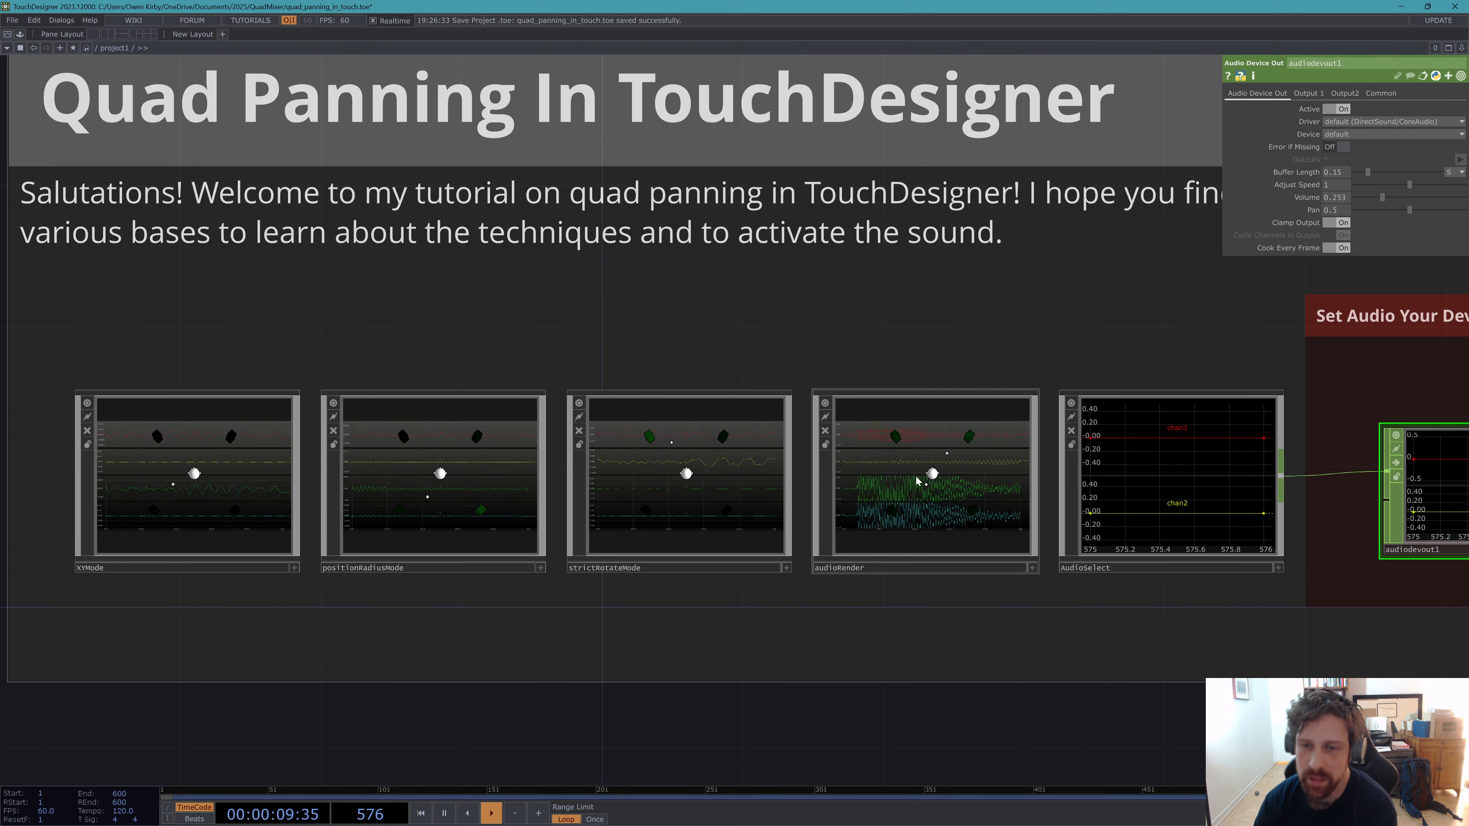
pyautogui.moveTo(906, 632); pyautogui.dragTo(796, 625)
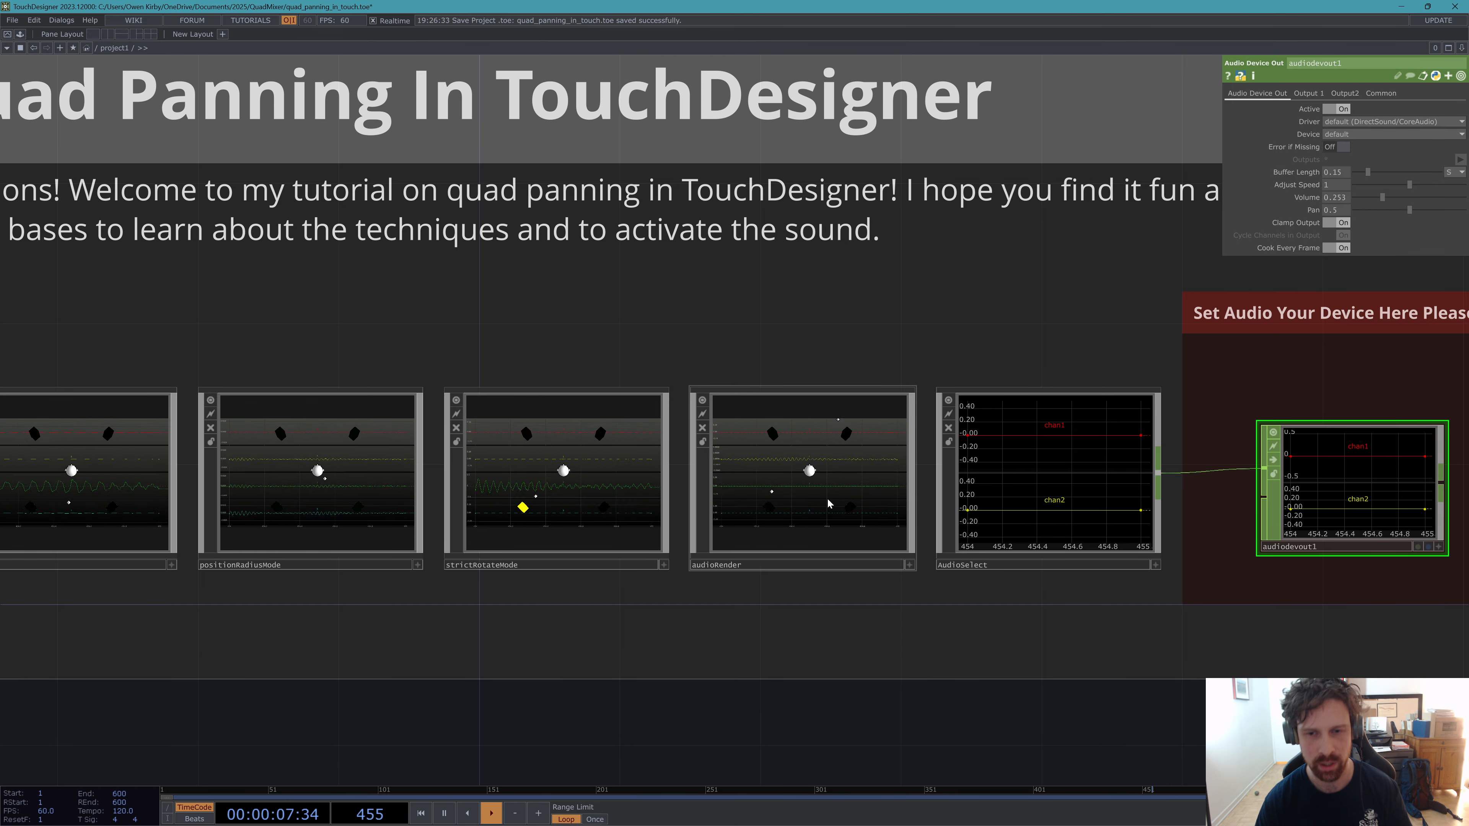
pyautogui.doubleClick(874, 463)
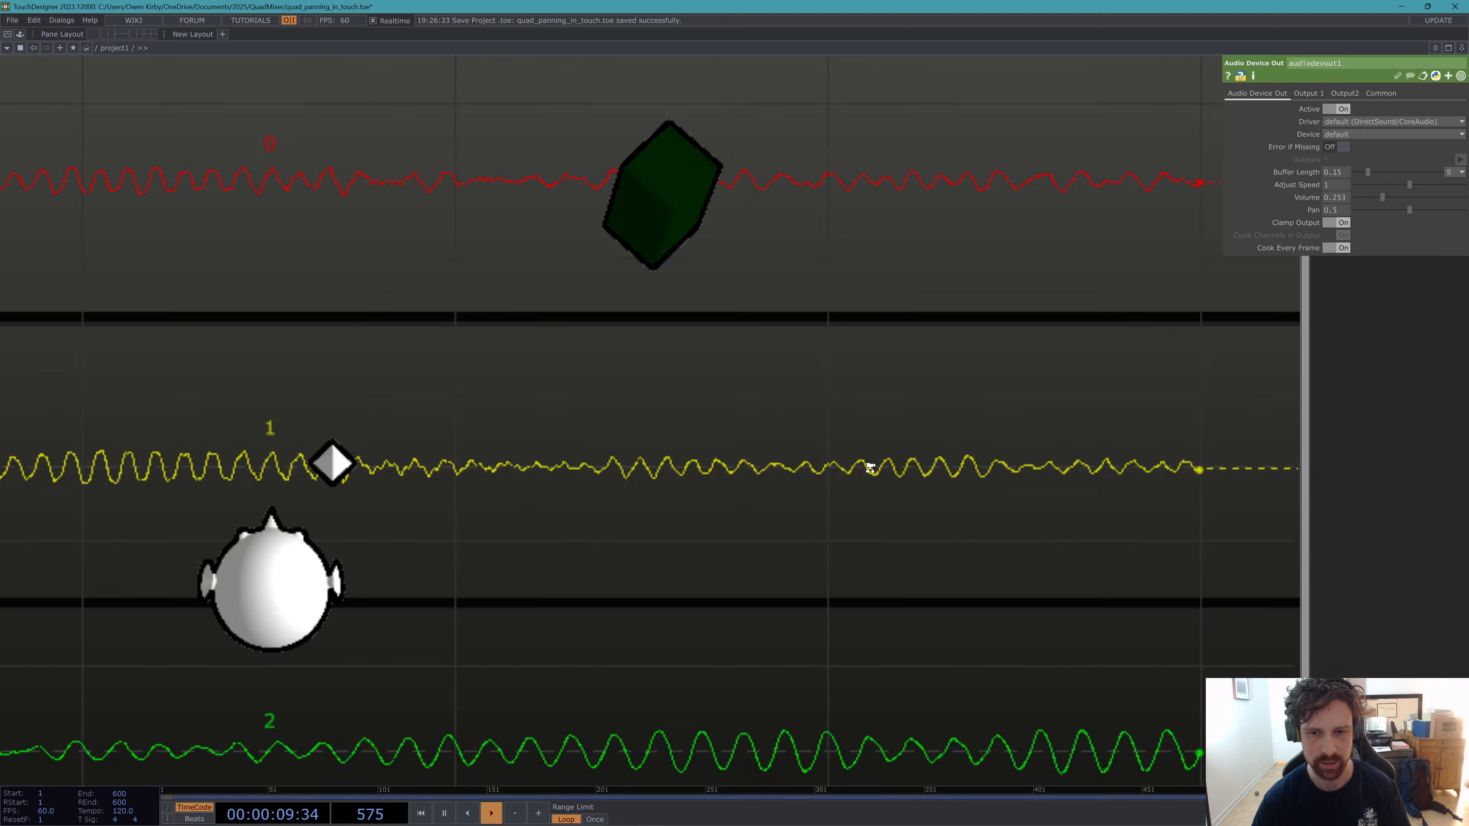
pyautogui.moveTo(691, 446); pyautogui.dragTo(799, 416)
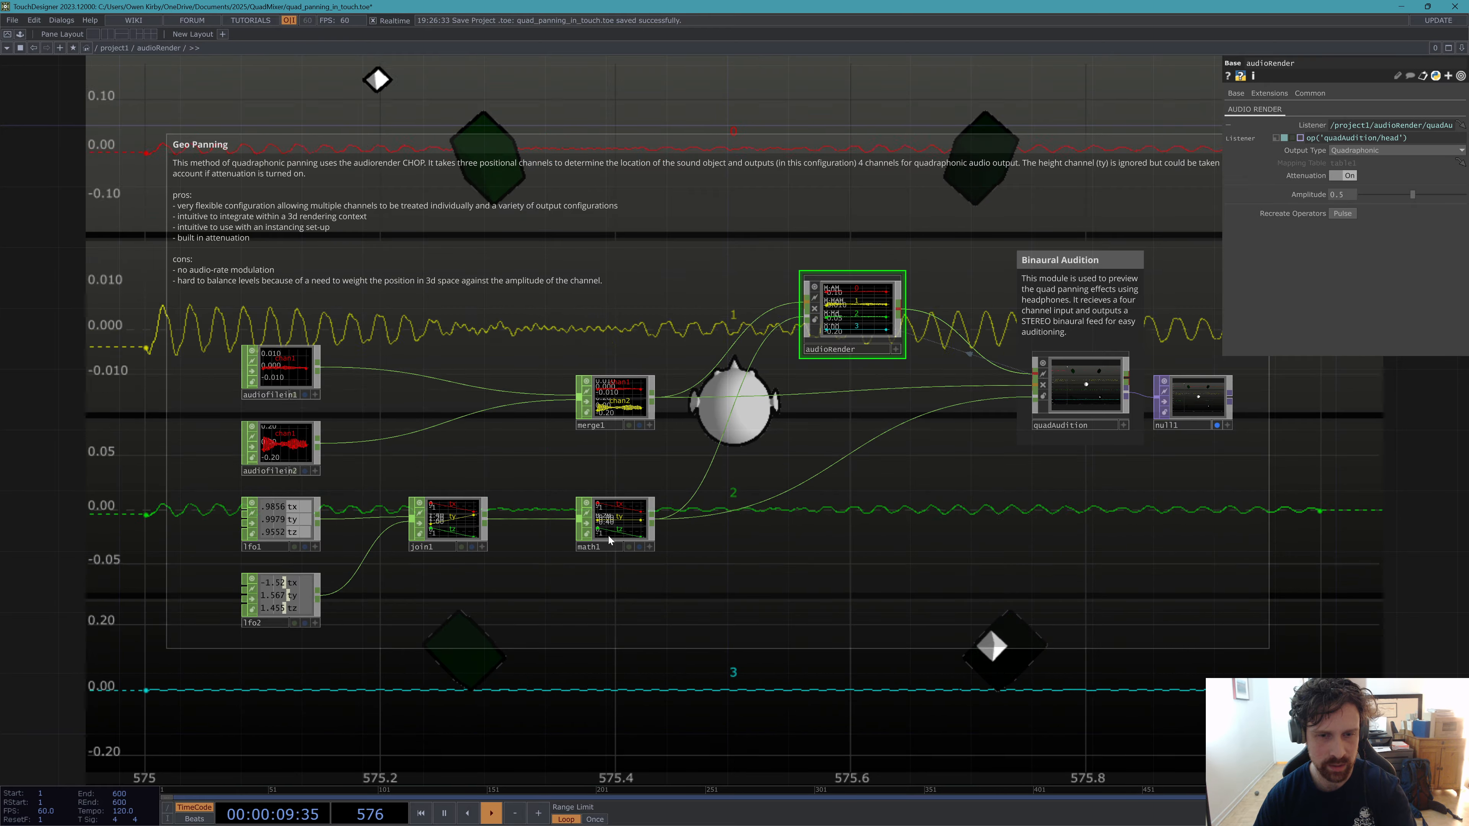
# Examine the merge1 audio channels and math1 position channels that feed audioRender.
pyautogui.scroll(5, 592, 517)
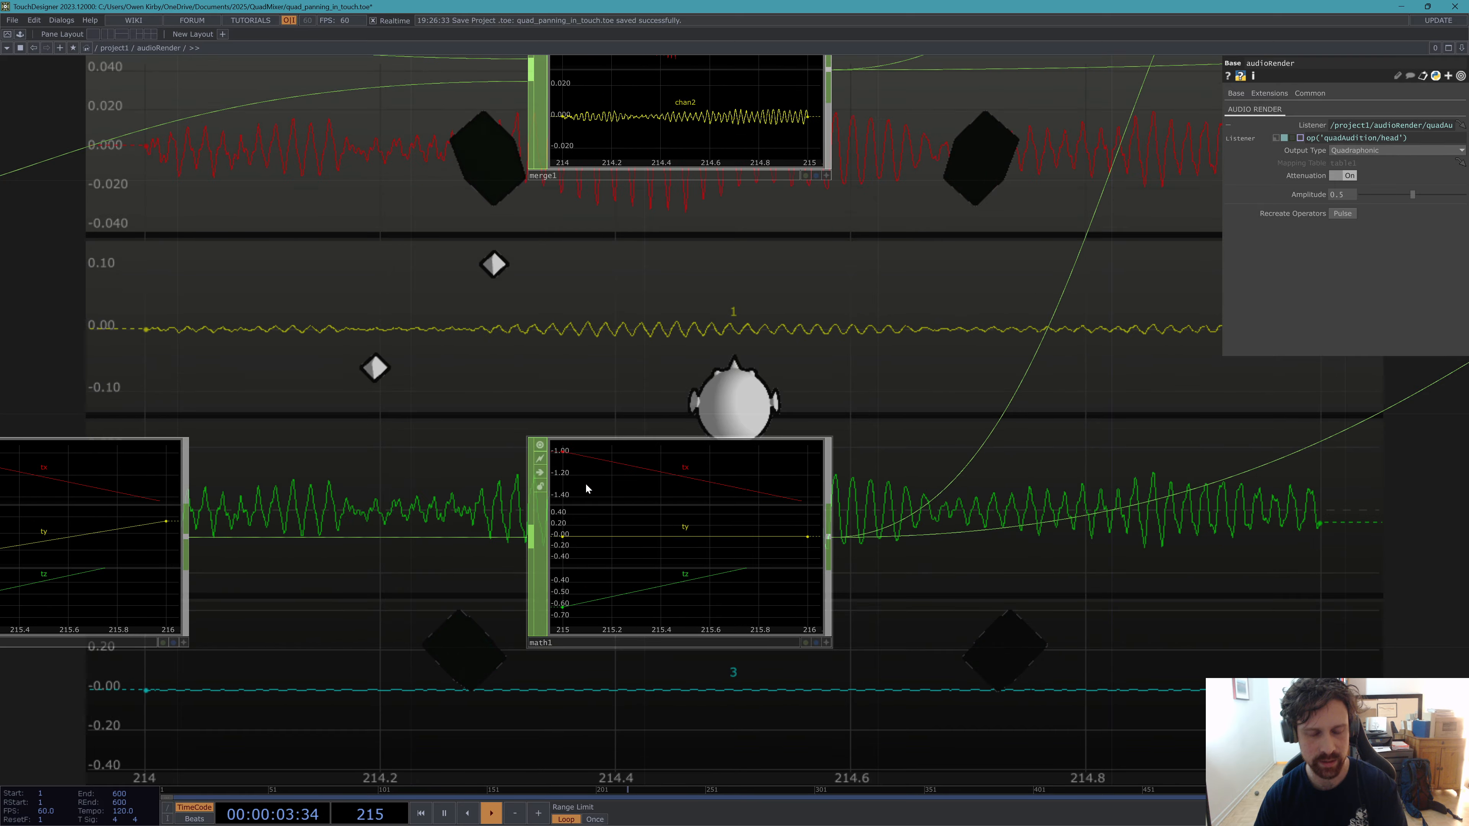
pyautogui.scroll(-1, 697, 472)
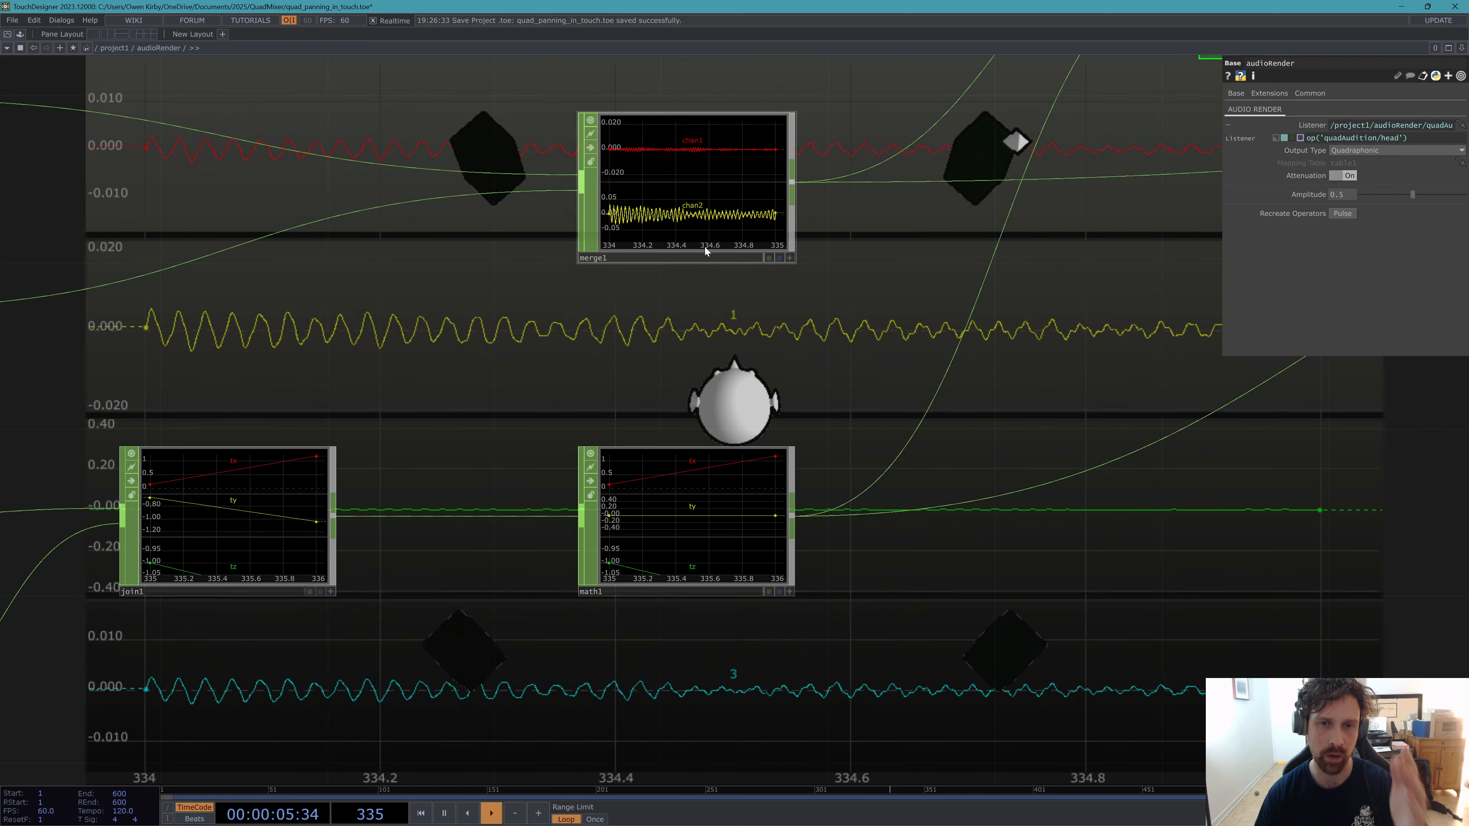
pyautogui.scroll(-4, 608, 499)
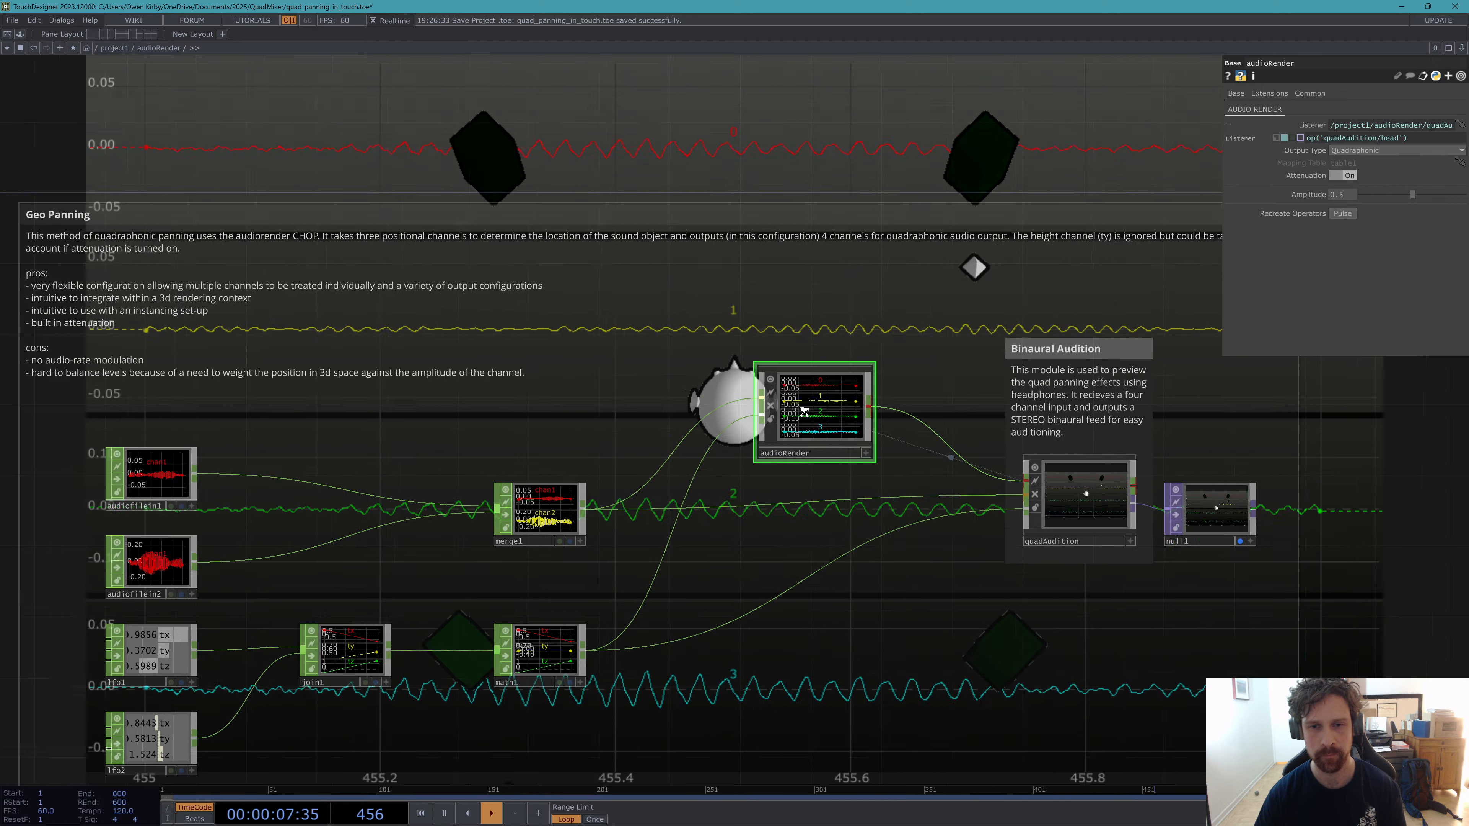
# Examine the replicator network inside the audioRender component and audiorender1 within audio0's audioGeoMaster1, and return to the outer audioRender network.
pyautogui.doubleClick(801, 421)
pyautogui.scroll(5, 175, 251)
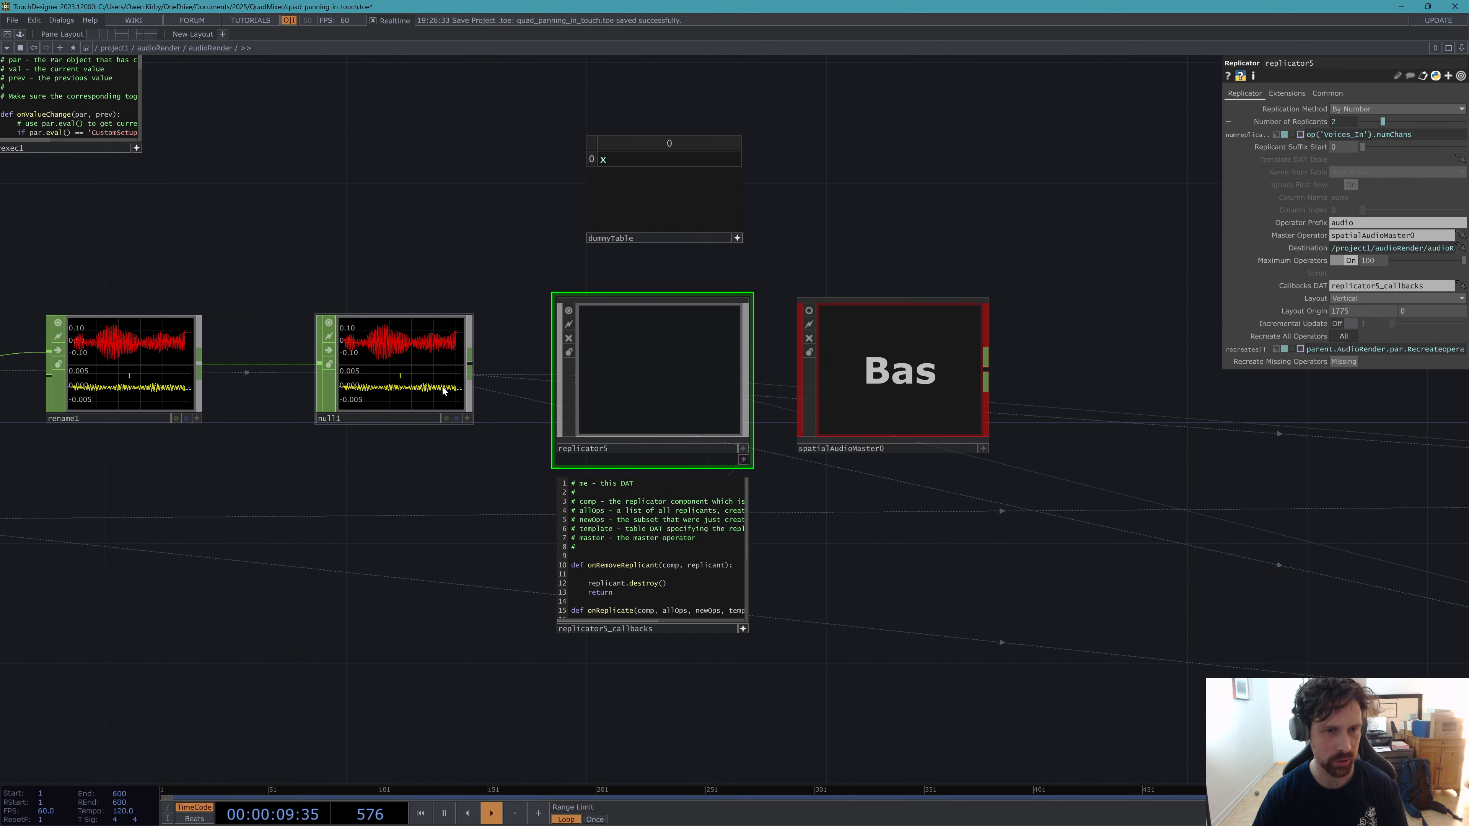
pyautogui.scroll(-5, 440, 396)
pyautogui.doubleClick(772, 407)
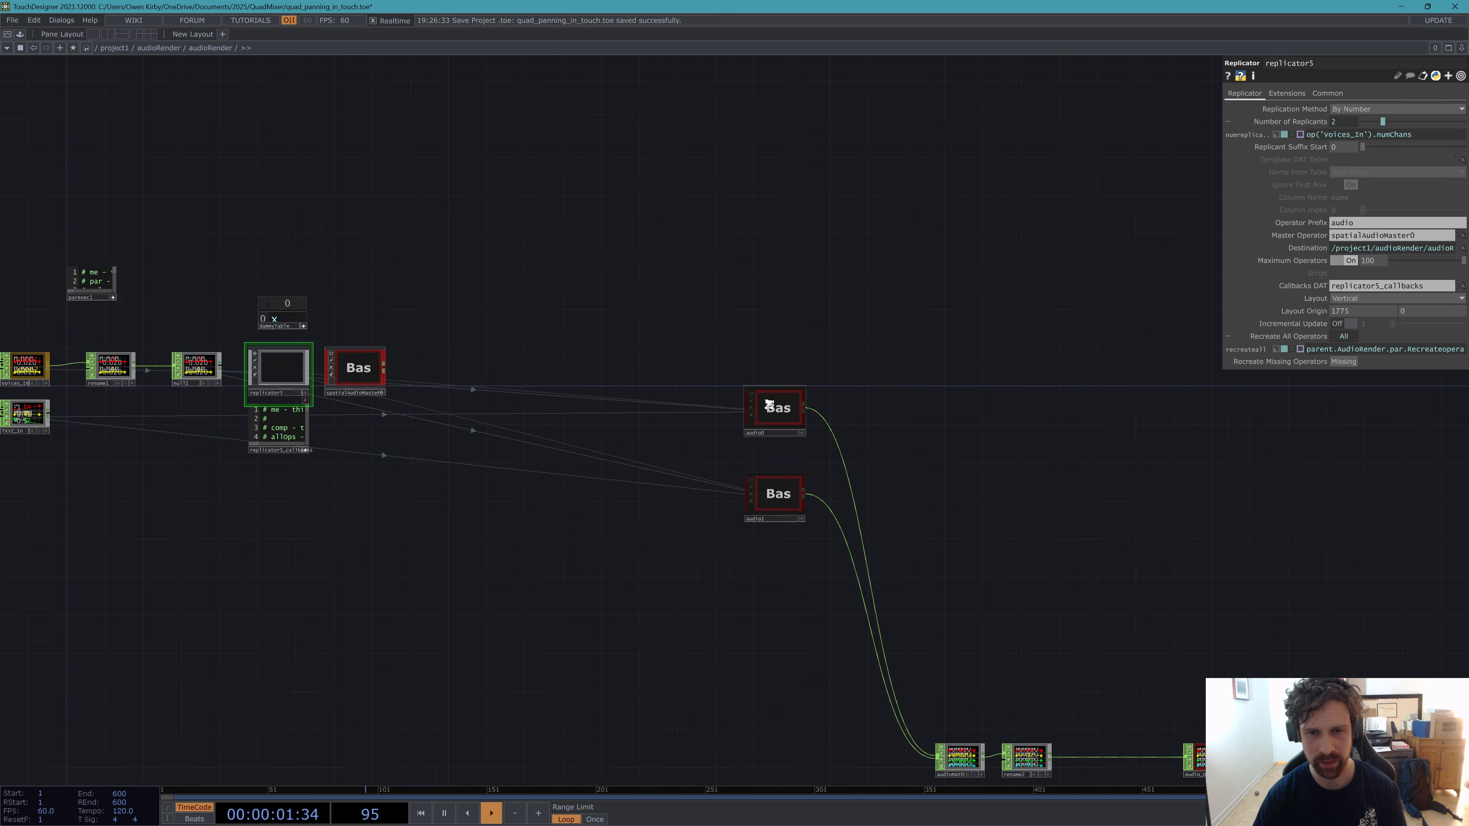
pyautogui.doubleClick(700, 465)
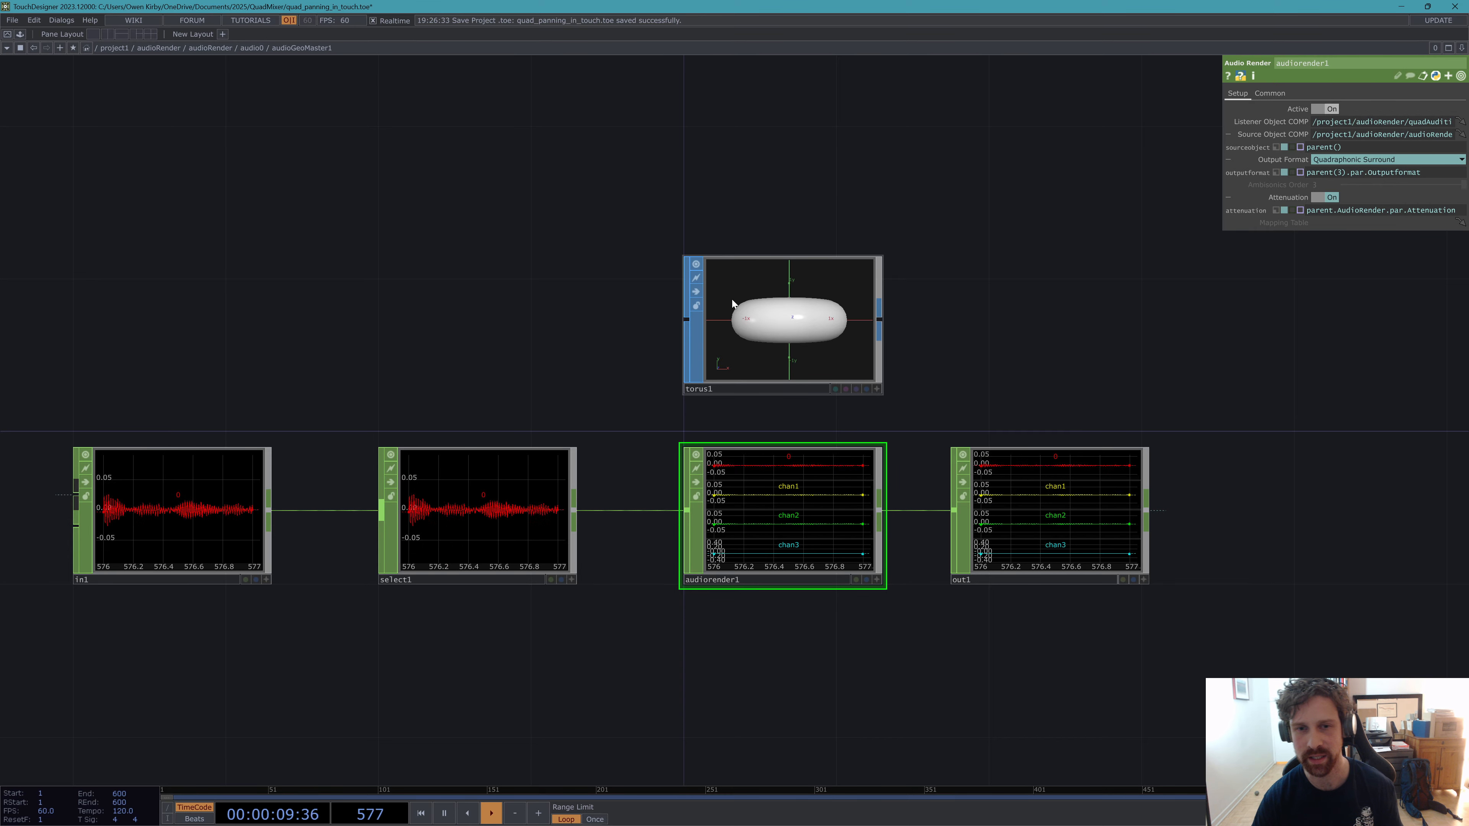
pyautogui.scroll(-5, 732, 300)
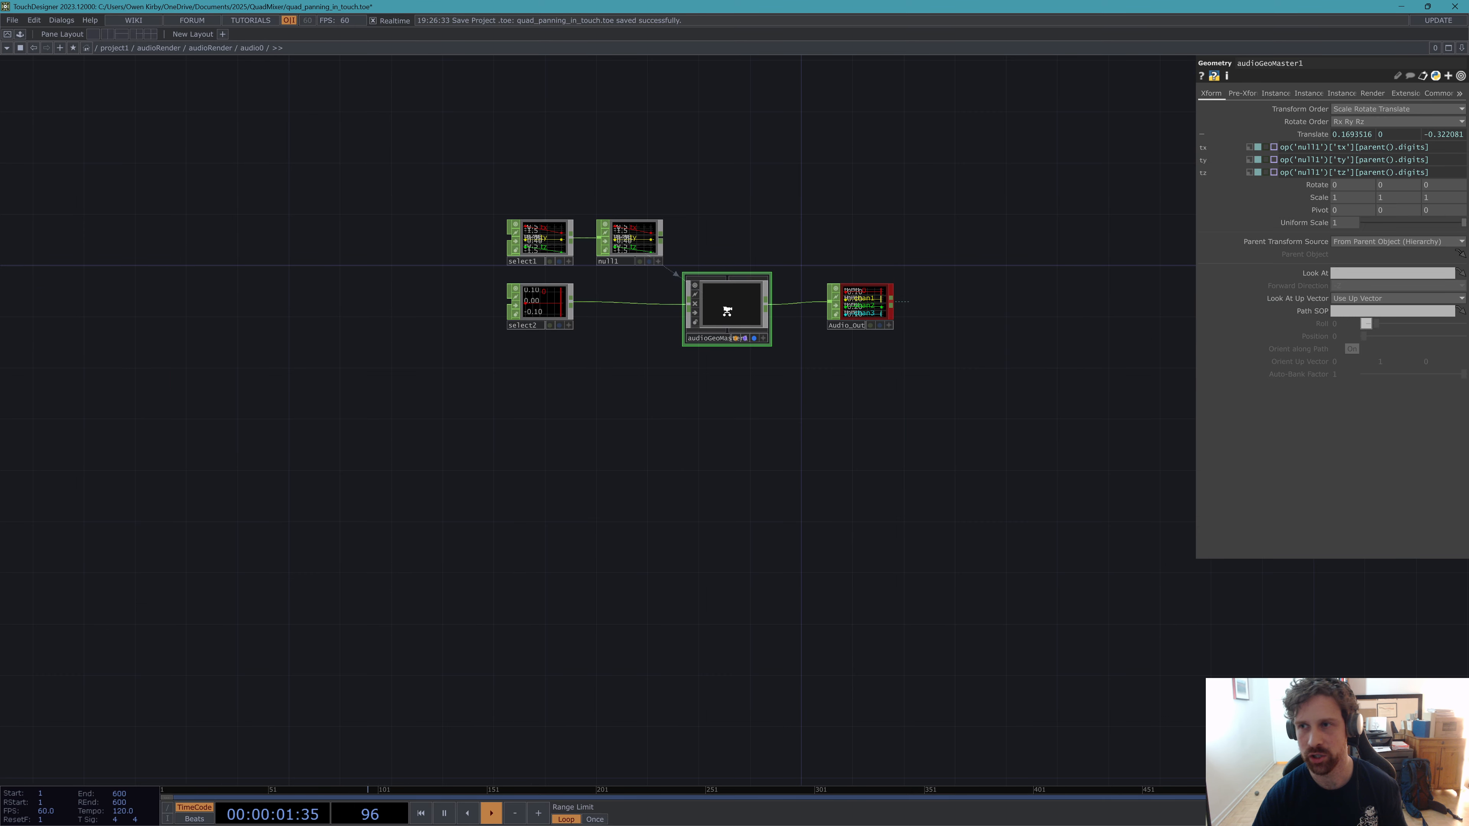
pyautogui.scroll(-10, 726, 312)
pyautogui.scroll(5, 686, 388)
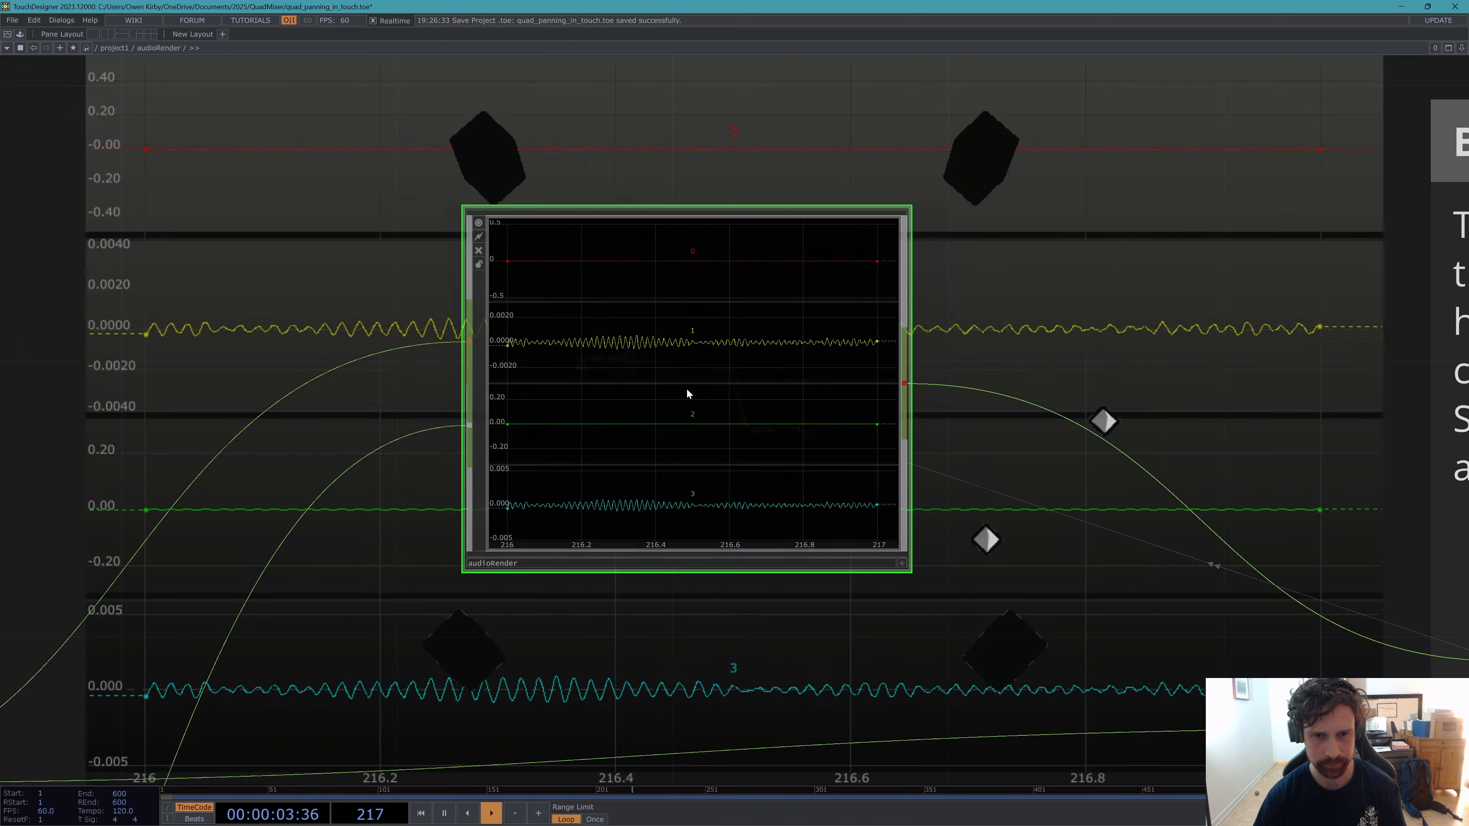
# Show the audioRender component's parameters and review its Output Type options, keeping Quadraphonic.
pyautogui.press('p')
pyautogui.scroll(-5, 687, 388)
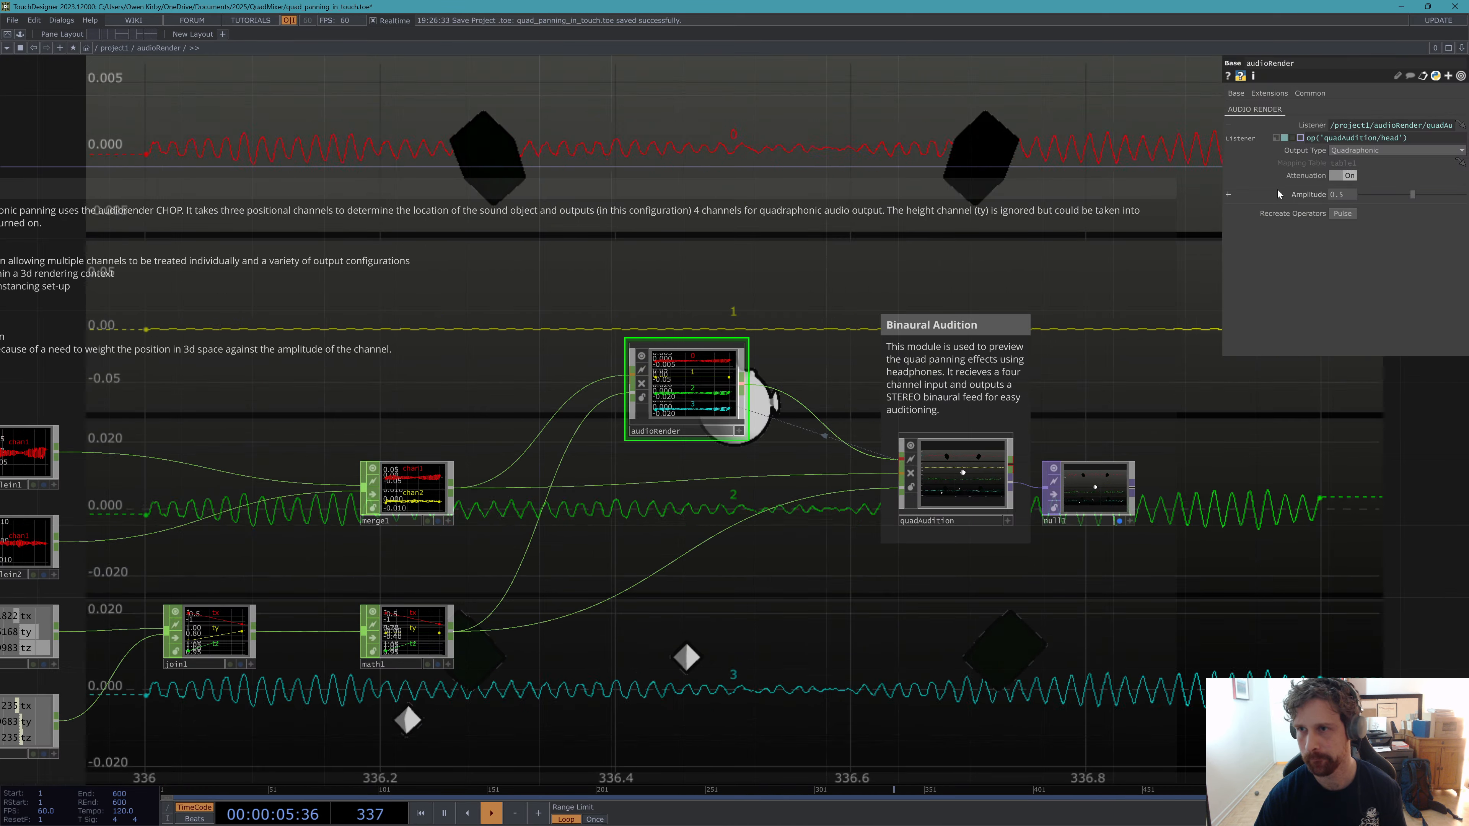
pyautogui.click(1366, 151)
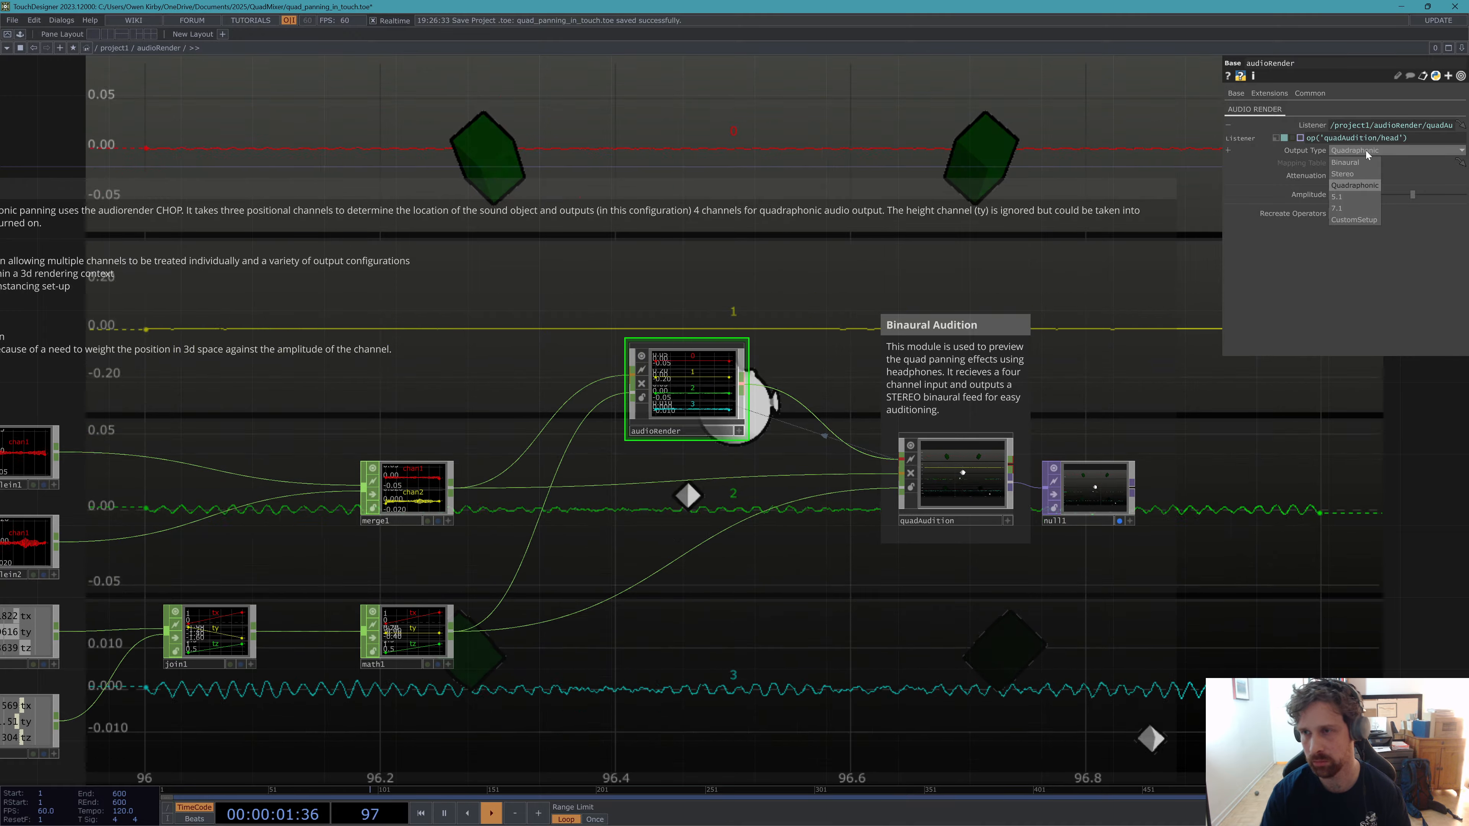
pyautogui.click(1365, 151)
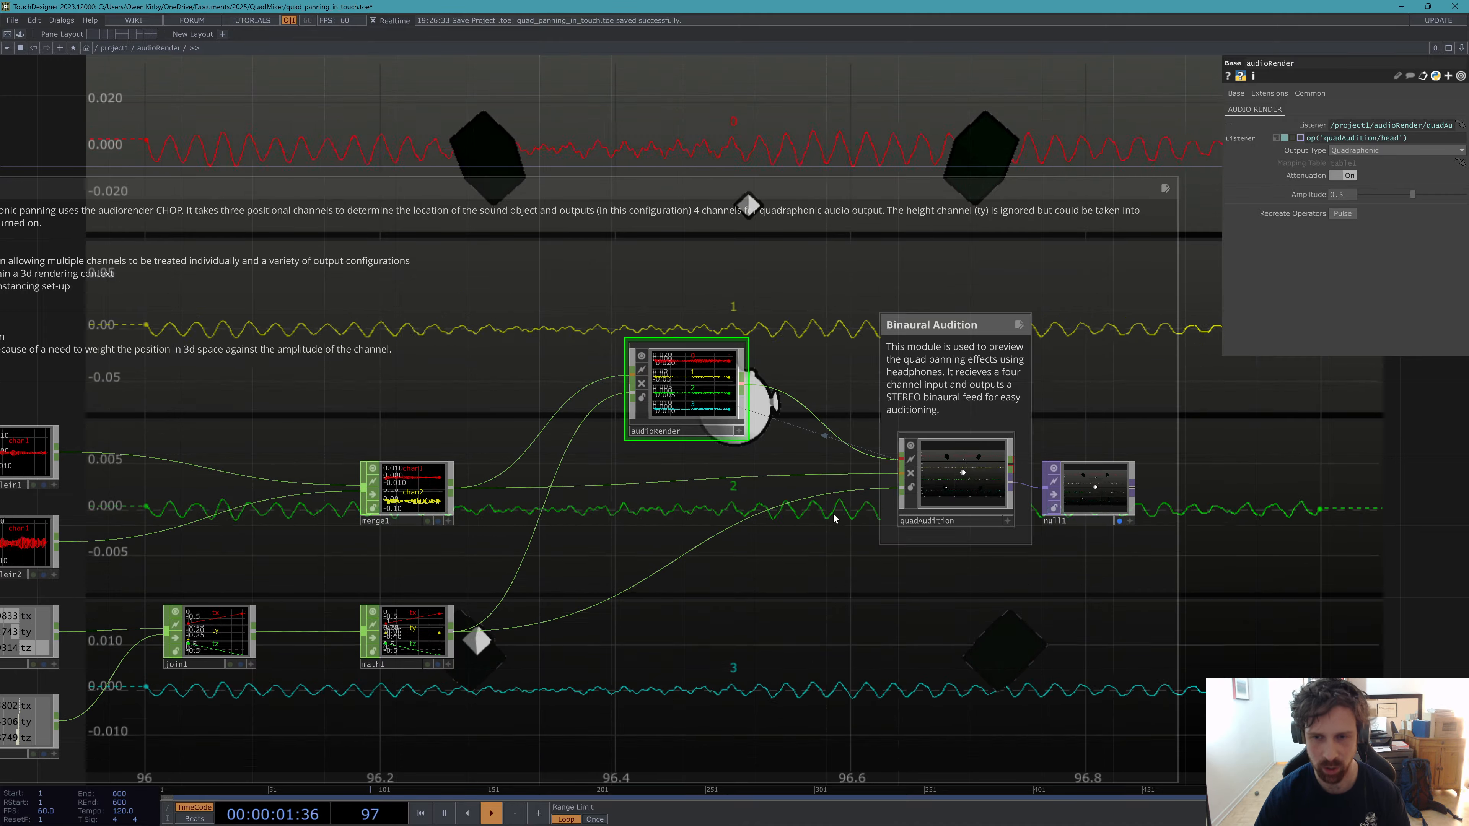
# Move audiofilein1 and audiofilein2 upward and paste a third Audio File In below them.
pyautogui.scroll(8, 973, 466)
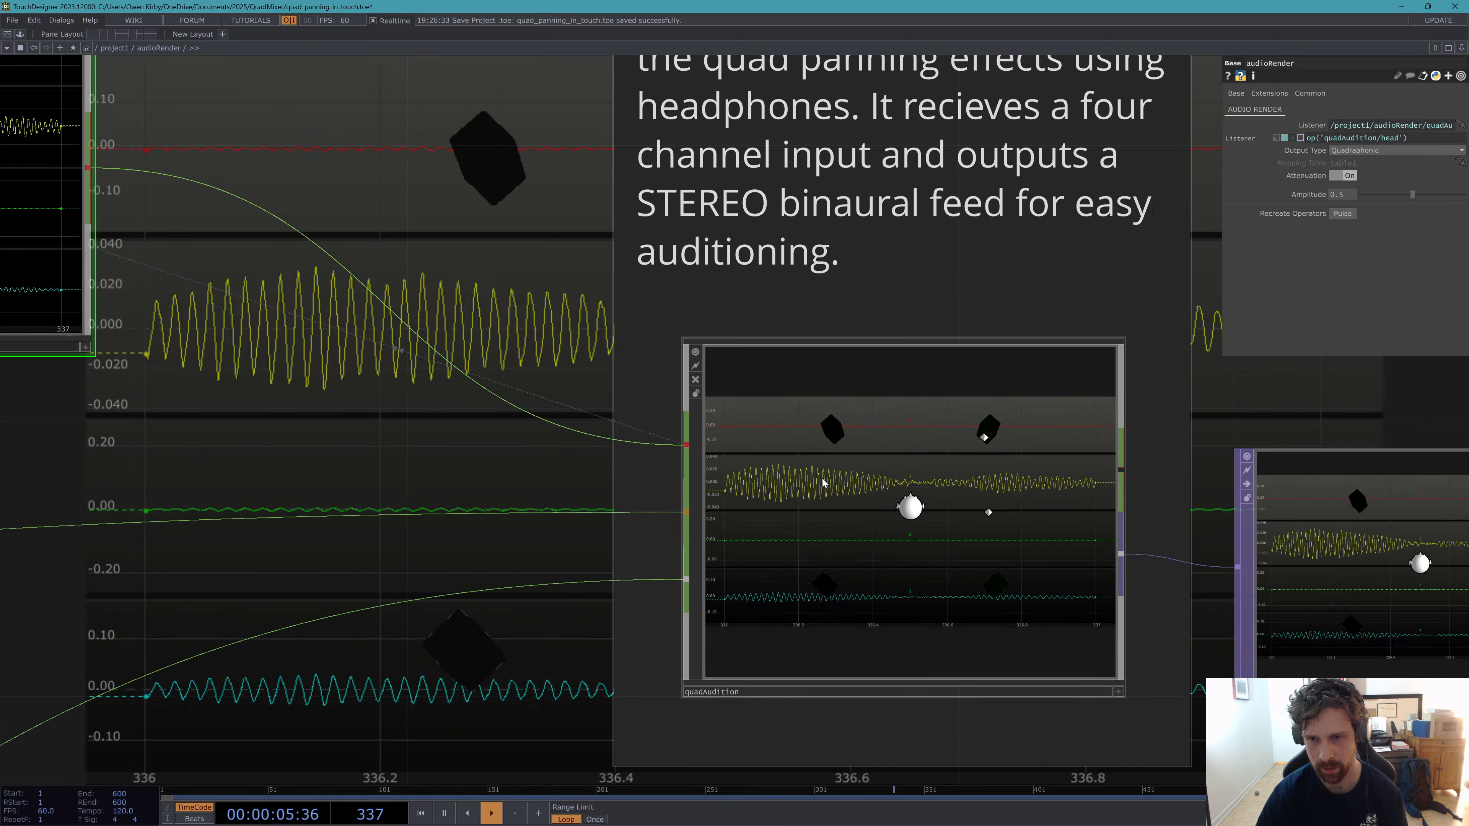
pyautogui.scroll(-4, 821, 478)
pyautogui.scroll(-2, 821, 478)
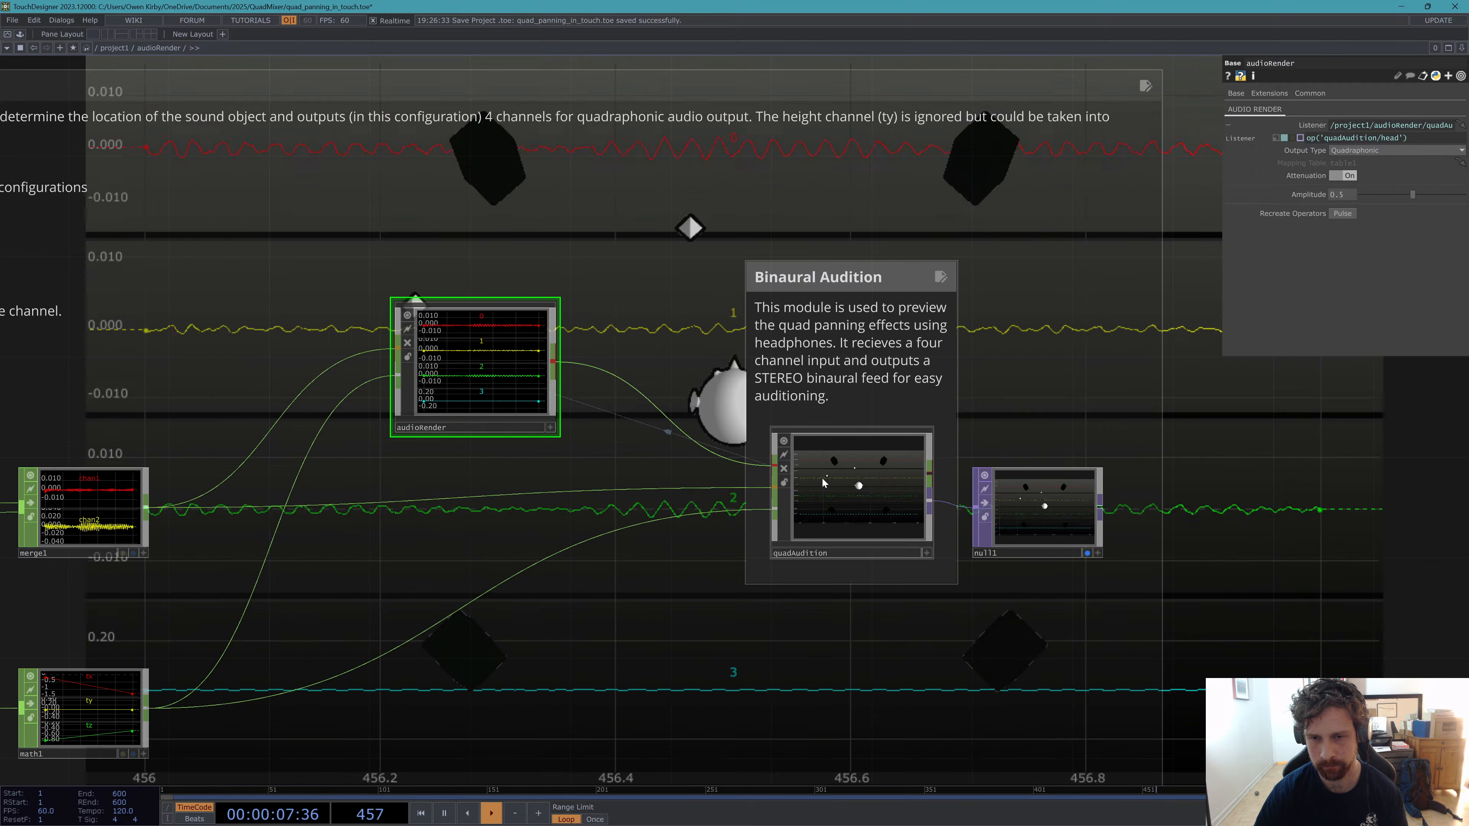
pyautogui.scroll(-6, 822, 477)
pyautogui.scroll(4, 248, 444)
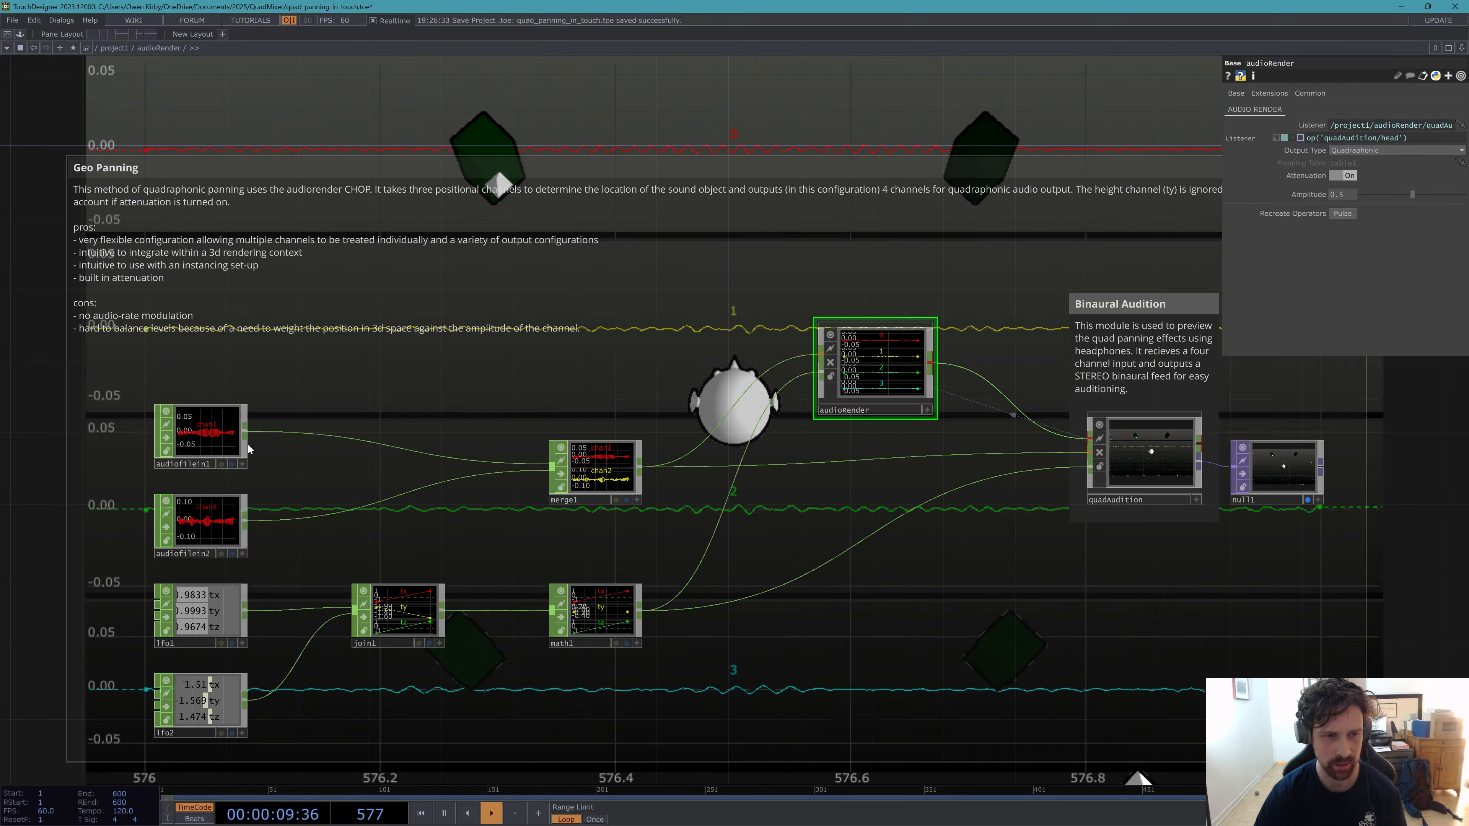
pyautogui.moveTo(159, 350); pyautogui.dragTo(222, 525, button='right')
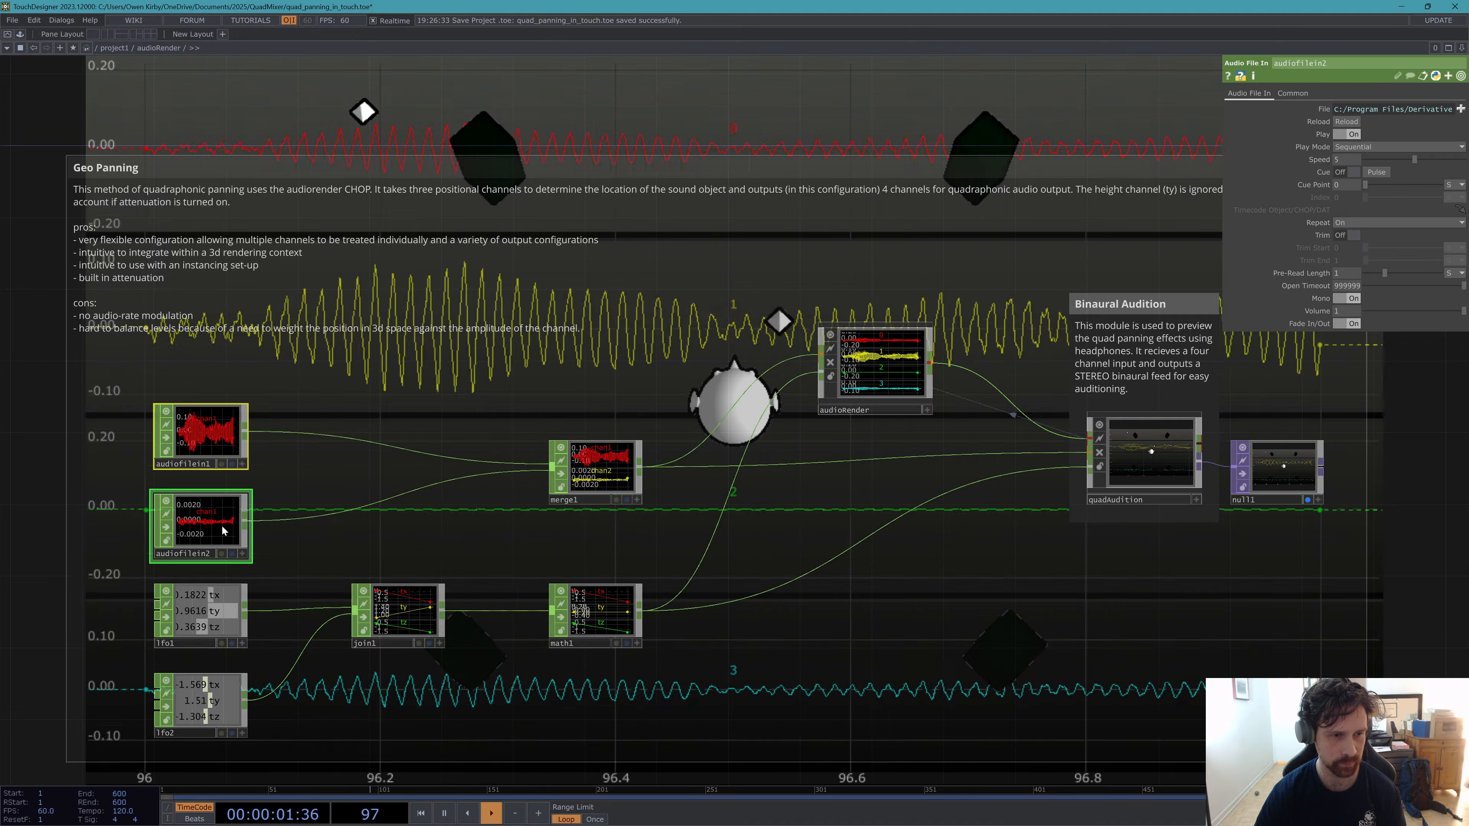
pyautogui.moveTo(221, 525); pyautogui.dragTo(239, 435)
pyautogui.hotkey('ctrl', 'v')
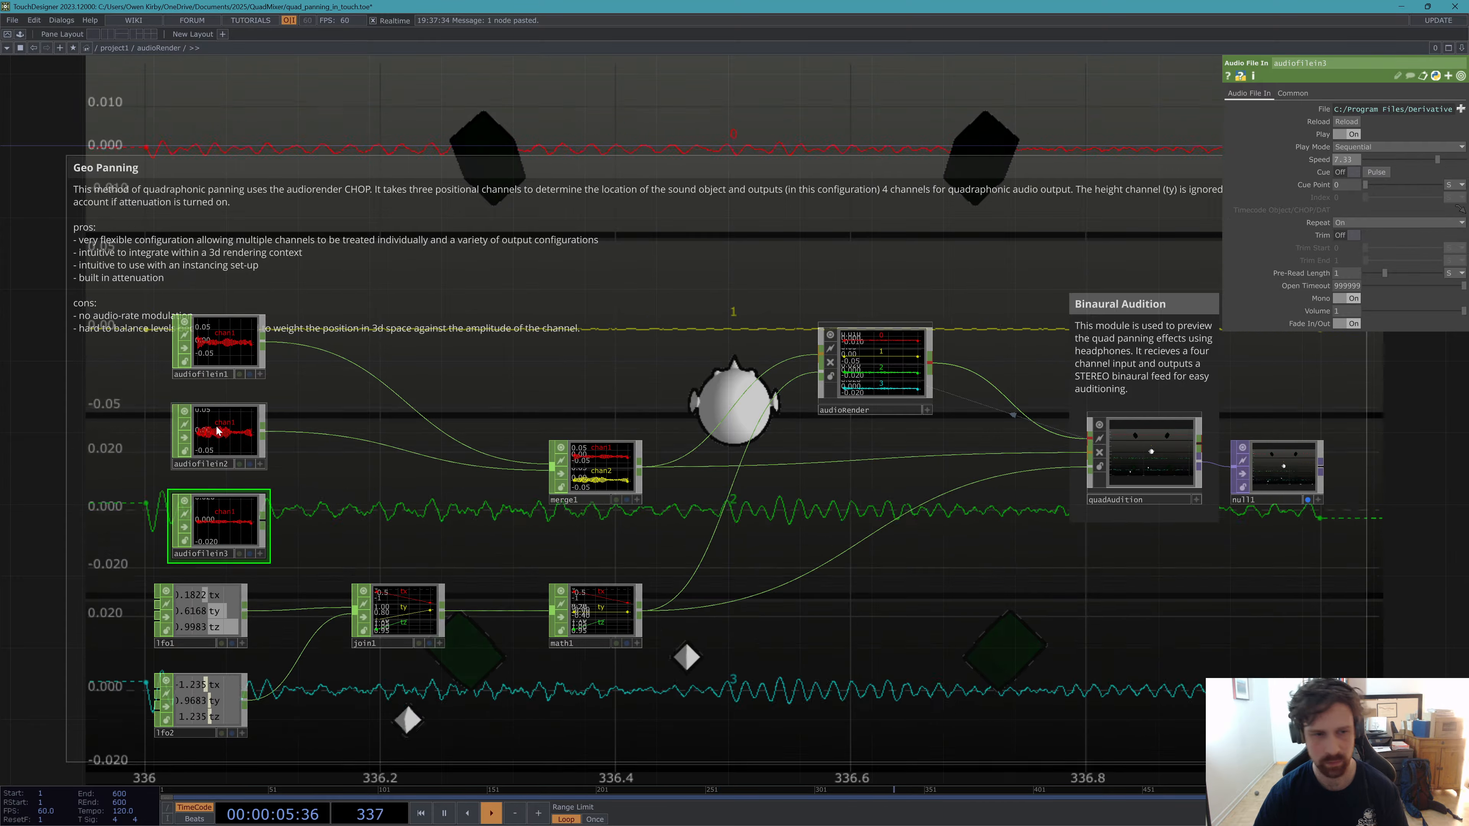
pyautogui.moveTo(201, 765); pyautogui.dragTo(299, 629)
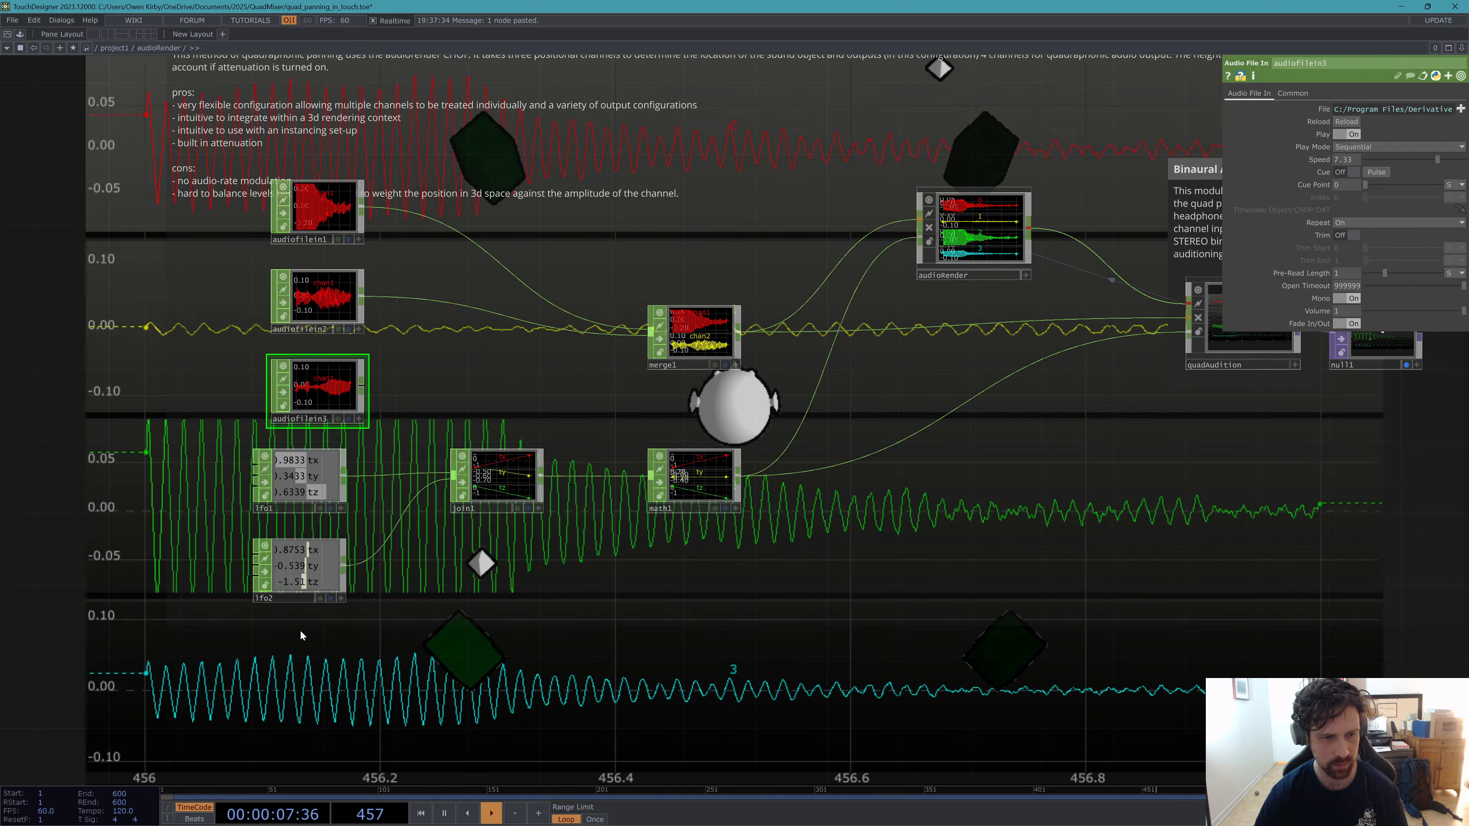